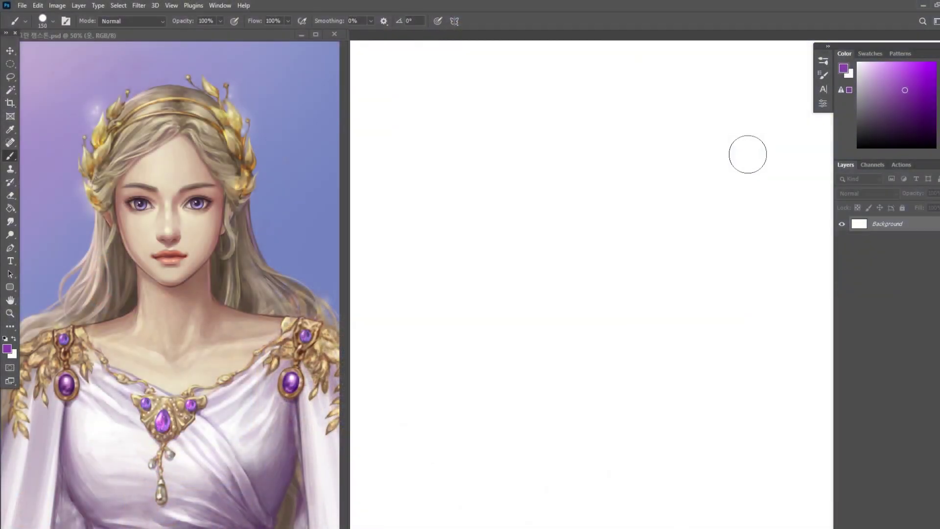
Build a vertical colour palette on the Background layer with dots of pale pink, light purple, base purple and dark purple.
click(746, 155)
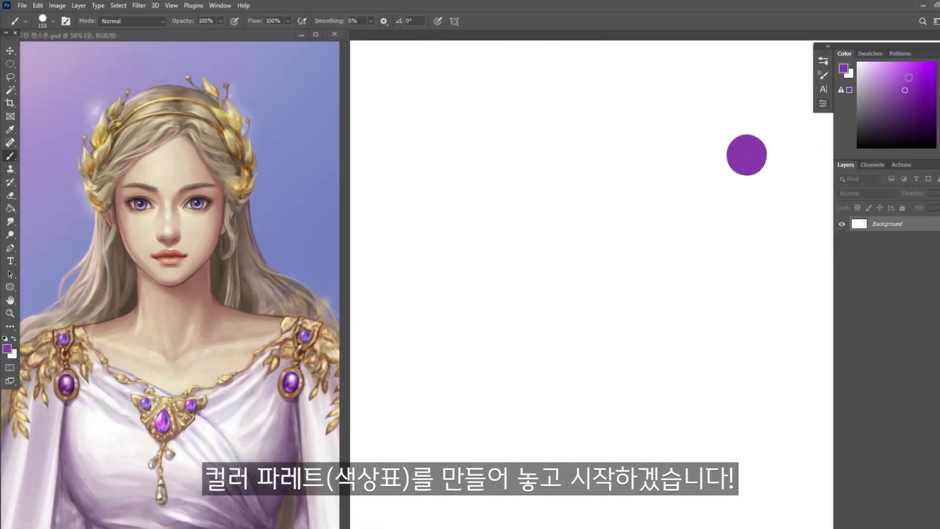
click(893, 72)
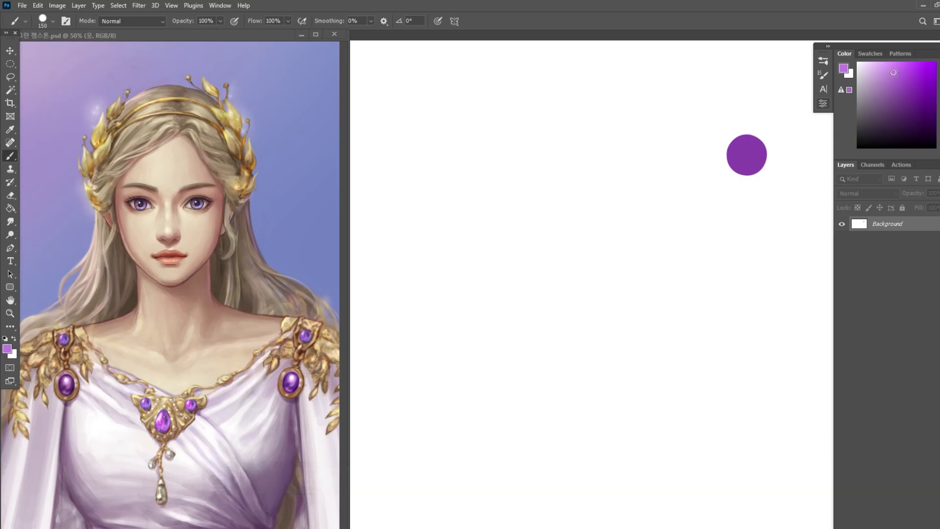
click(746, 112)
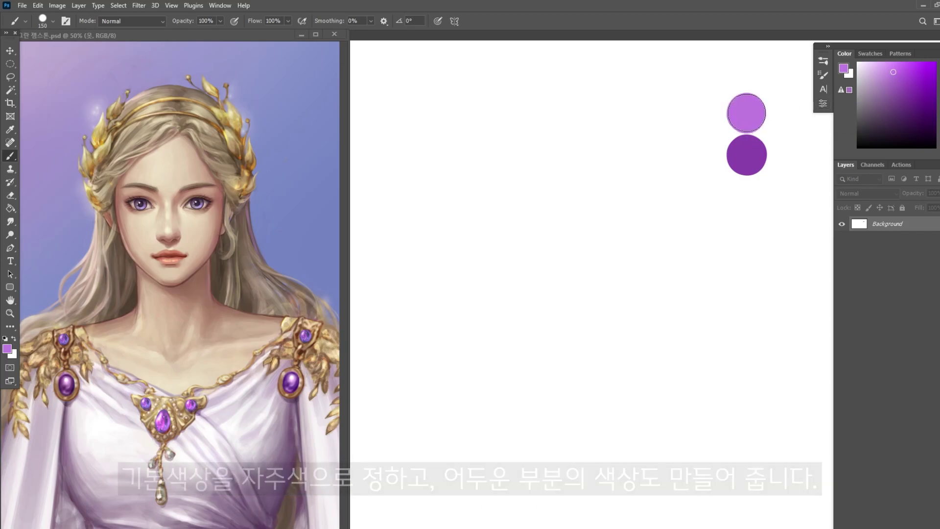
alt+click(760, 151)
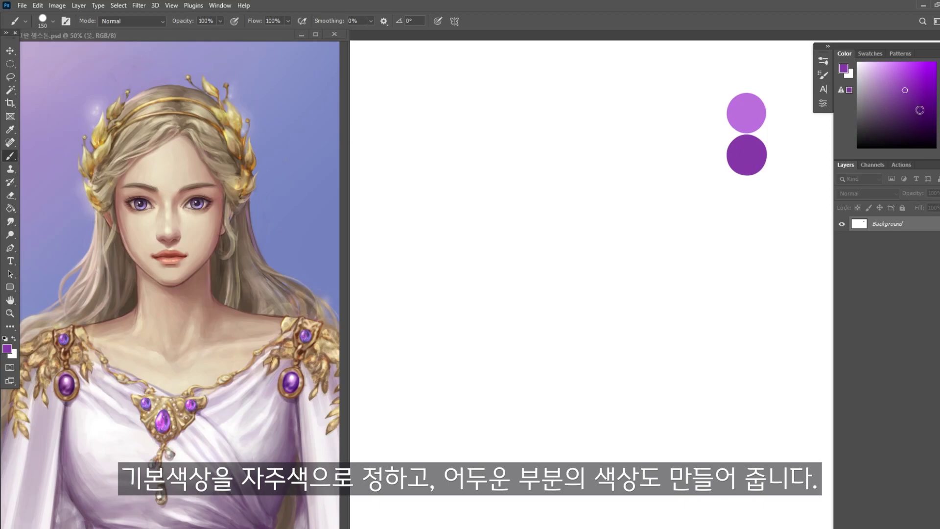
click(917, 108)
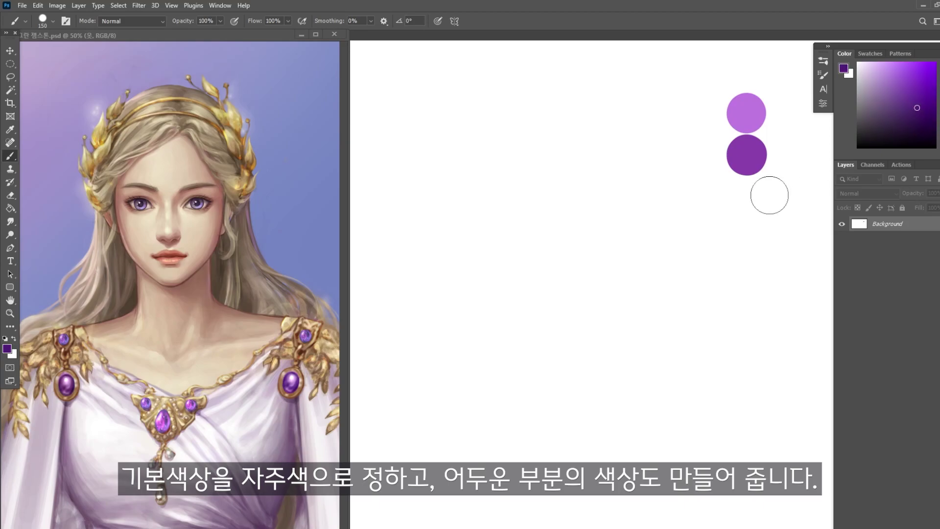
click(748, 194)
alt+click(762, 113)
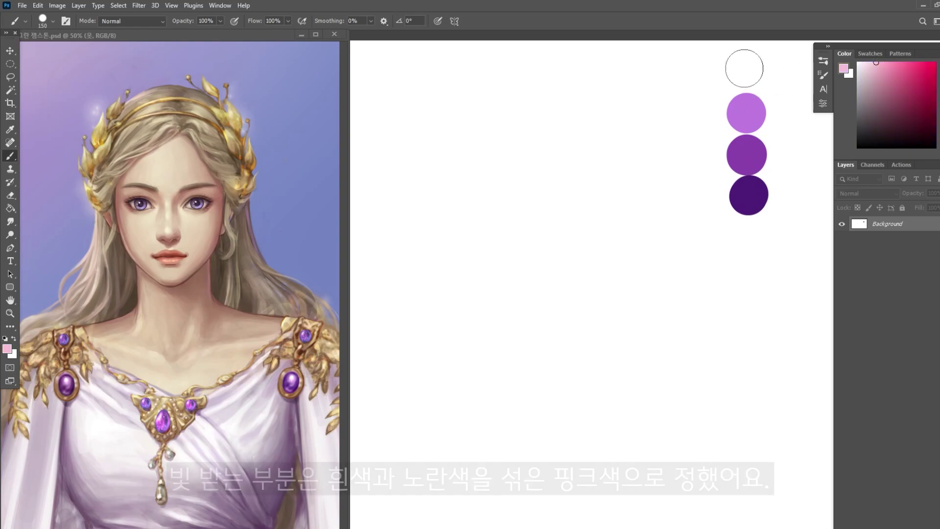
click(745, 70)
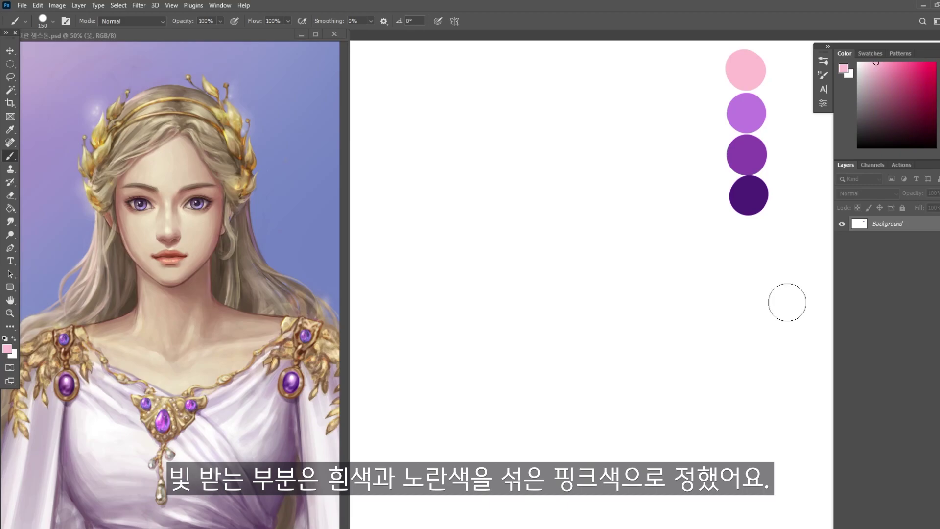
Create an upright oval gem shape on a new layer and fill it with the base purple from the palette.
key(ctrl+shift+alt+n)
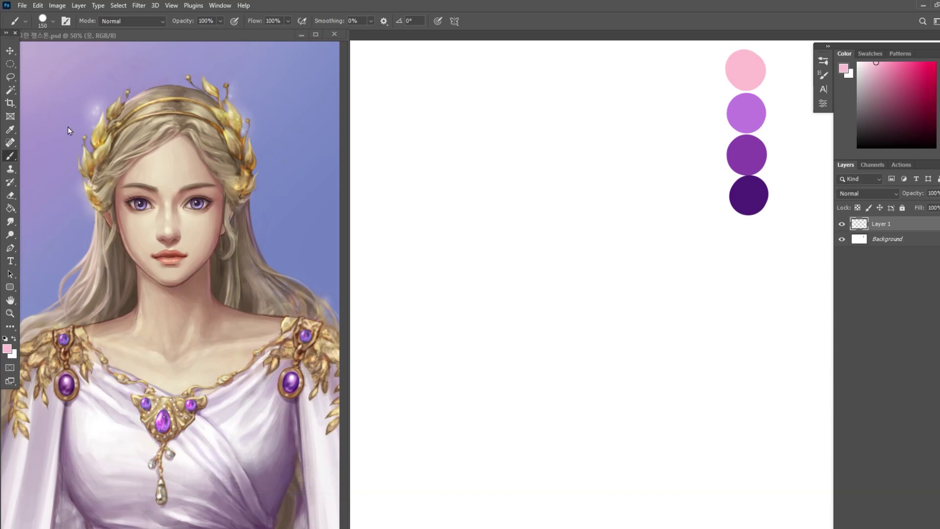
key(m)
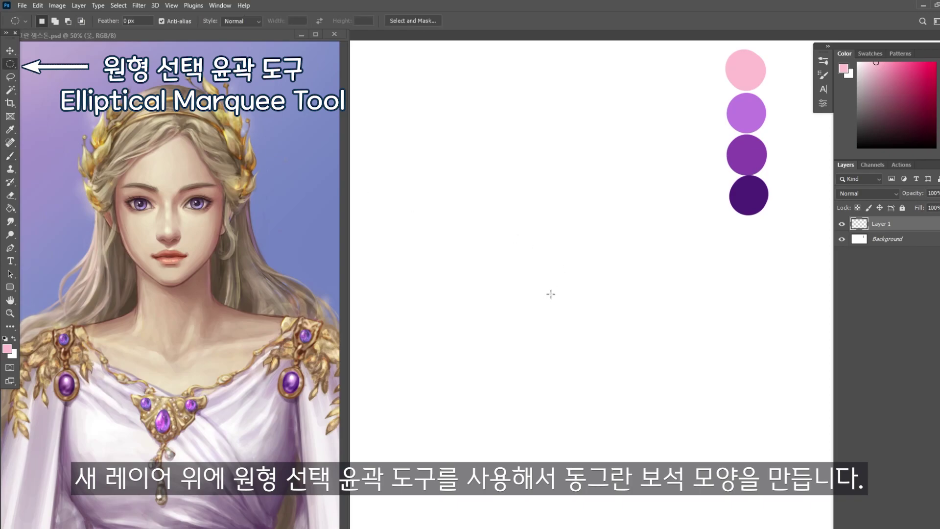
drag(547, 288, 656, 400)
key(g)
alt+click(749, 169)
click(575, 281)
key(ctrl+d)
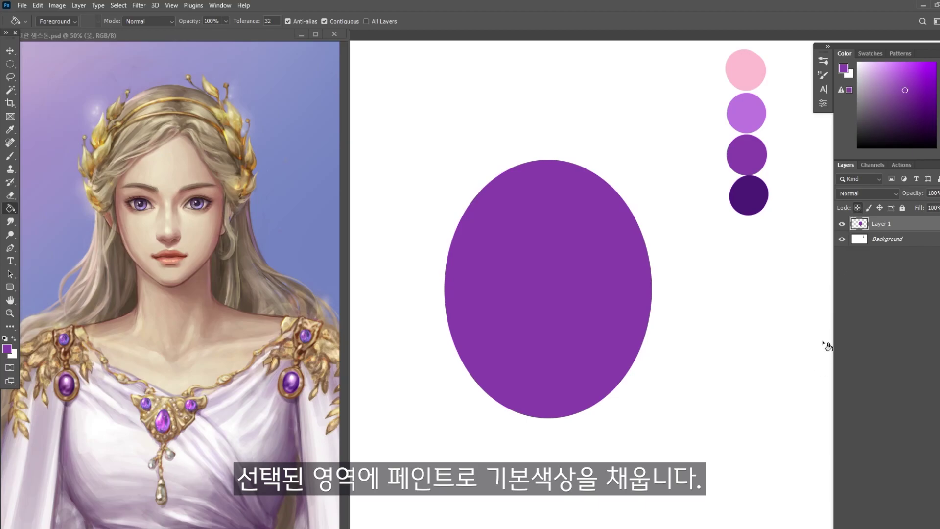
Set up the Soft Round Pressure Opacity brush (부드러운 원 압력 불투명도) with the palette's dark purple.
key(b)
alt+click(748, 196)
click(824, 61)
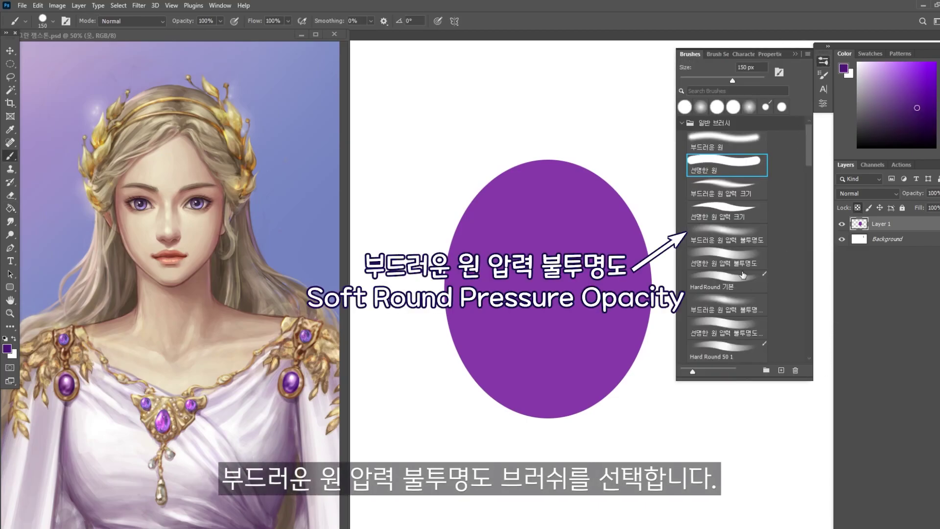
click(738, 230)
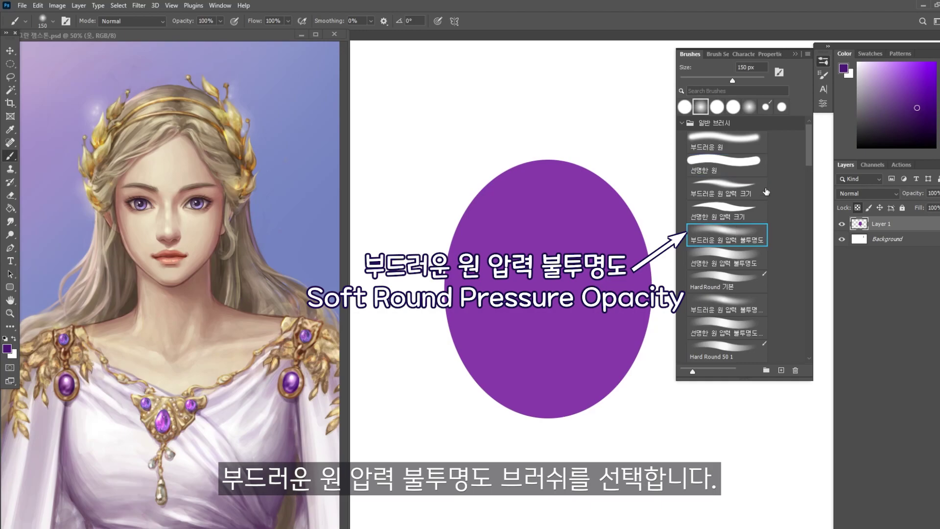
click(796, 53)
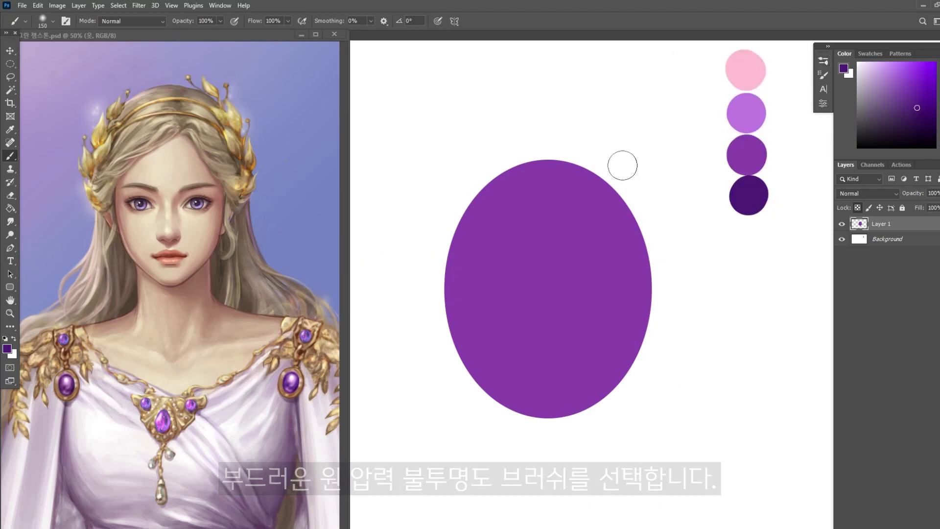
Shade the oval's edges and lower half with soft dark purple, leaving the upper centre in the base colour.
key(bracketright)
key(bracketright)
key(bracketright)
key(bracketright)
key(bracketright)
mouse_move(448, 288)
mouse_down()
mouse_move(442, 262)
mouse_move(491, 183)
mouse_move(633, 209)
mouse_move(621, 365)
mouse_move(501, 290)
mouse_move(455, 295)
mouse_move(684, 271)
mouse_move(429, 291)
mouse_move(667, 252)
mouse_up()
key(bracketleft)
key(bracketleft)
key(bracketleft)
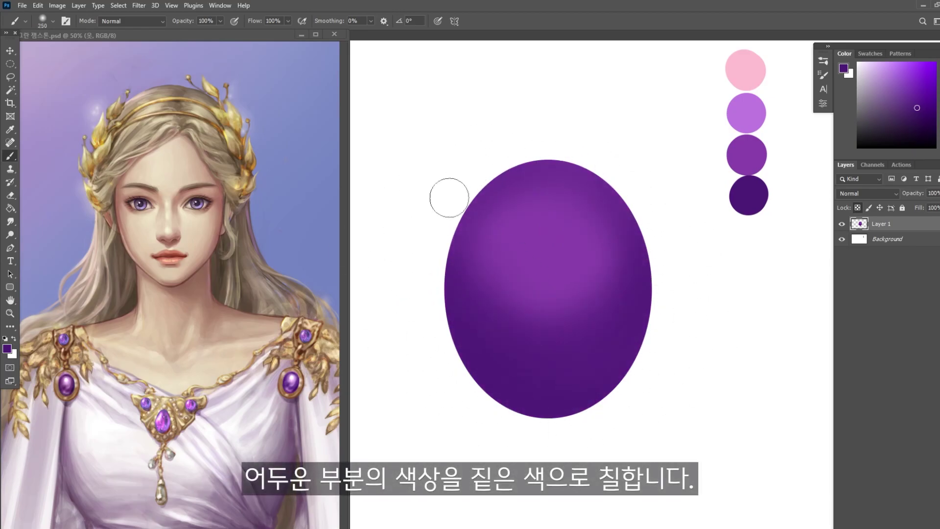
key(bracketright)
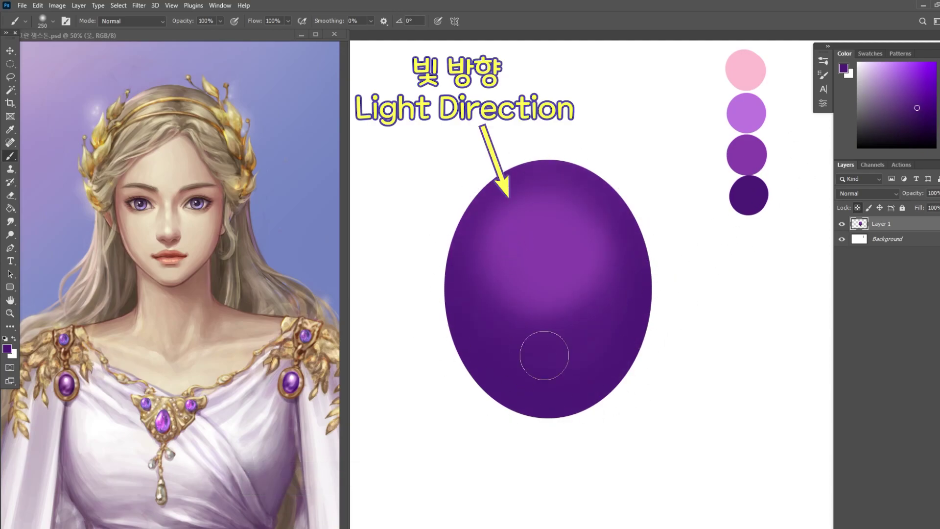
Add a dot of a still darker purple below the other palette colours on the Background layer.
click(887, 239)
click(925, 121)
key(bracketleft)
key(bracketleft)
key(bracketleft)
key(bracketleft)
click(750, 235)
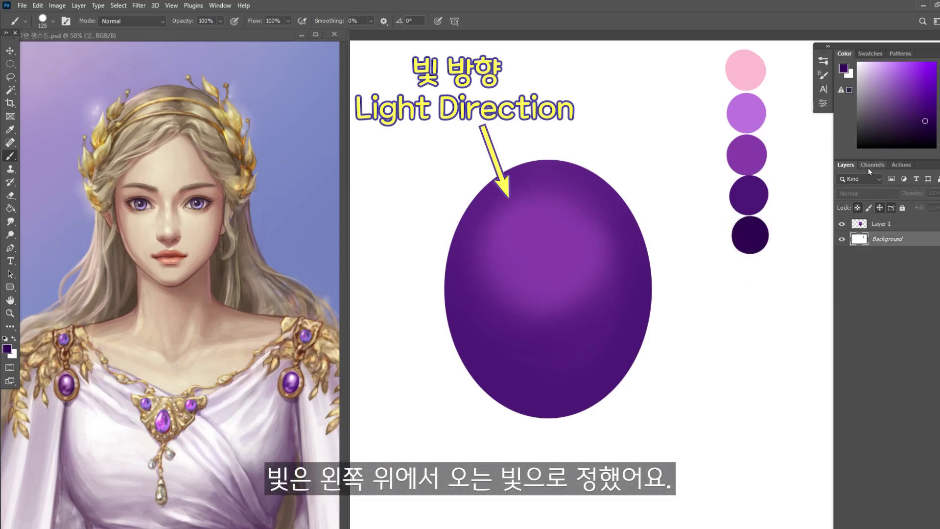
Darken the gem's outer rim on Layer 1 with soft strokes of the darkest purple.
click(881, 224)
key(bracketright)
key(bracketright)
key(bracketright)
key(bracketright)
key(bracketright)
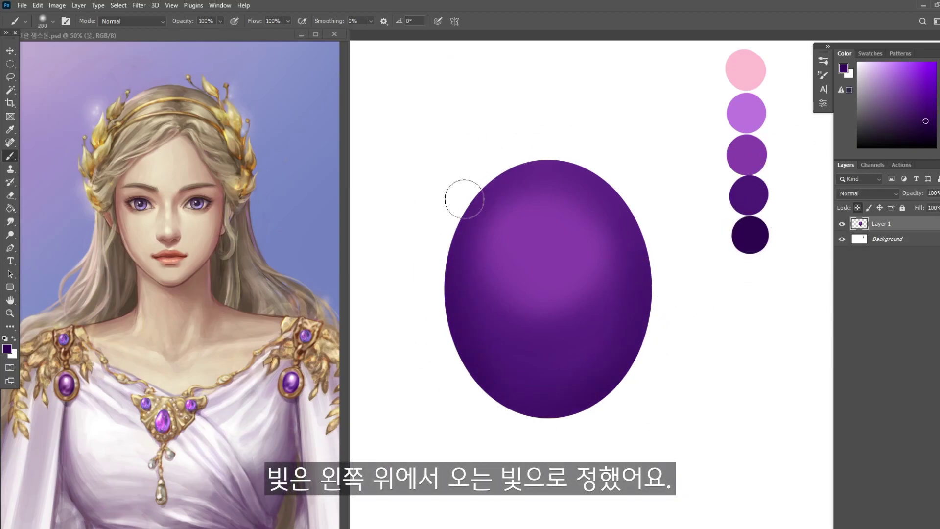
Brush the palette's light purple softly over the gem's upper centre and along its lower edge.
alt+click(746, 113)
key(bracketright)
mouse_move(550, 223)
mouse_down()
mouse_move(537, 221)
mouse_move(551, 249)
mouse_up()
key(bracketleft)
key(bracketleft)
key(bracketleft)
drag(493, 367, 536, 388)
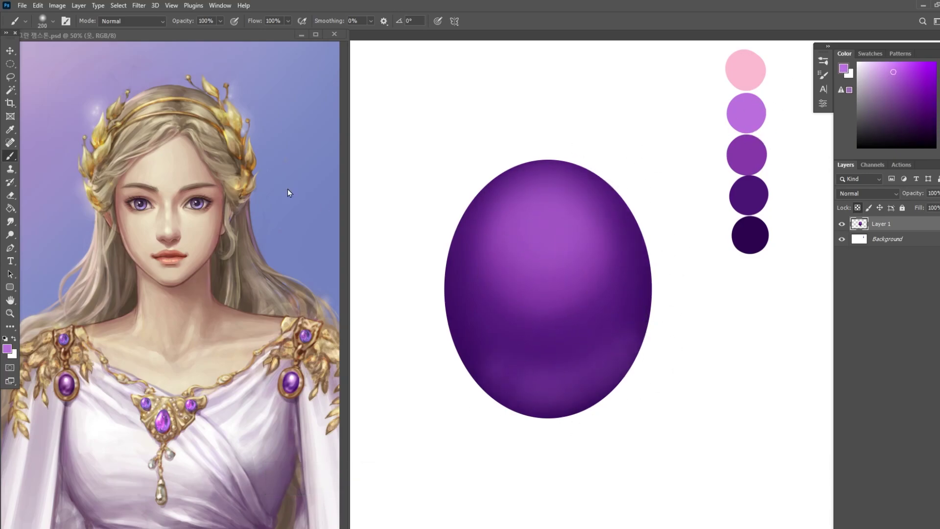
Set the brush mode to Overlay and brighten the gem's lower rim and upper centre with light purple.
click(132, 21)
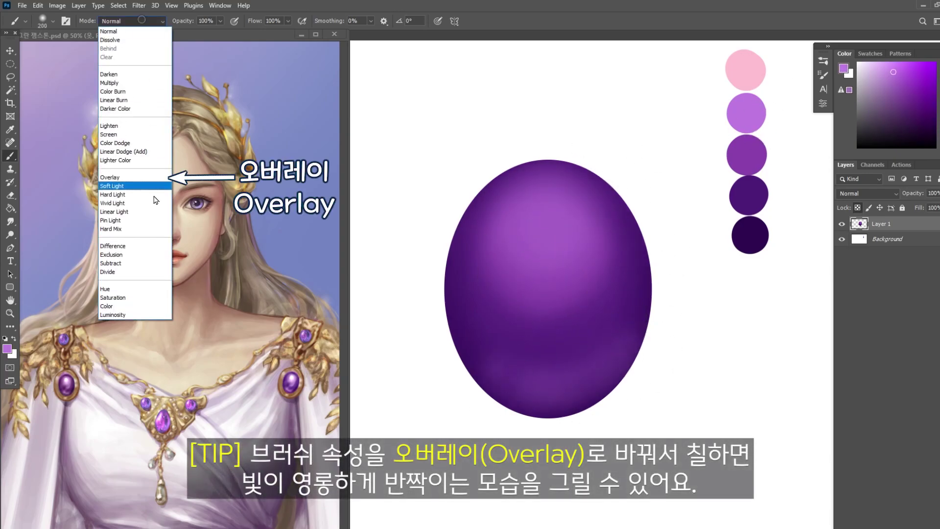
click(125, 180)
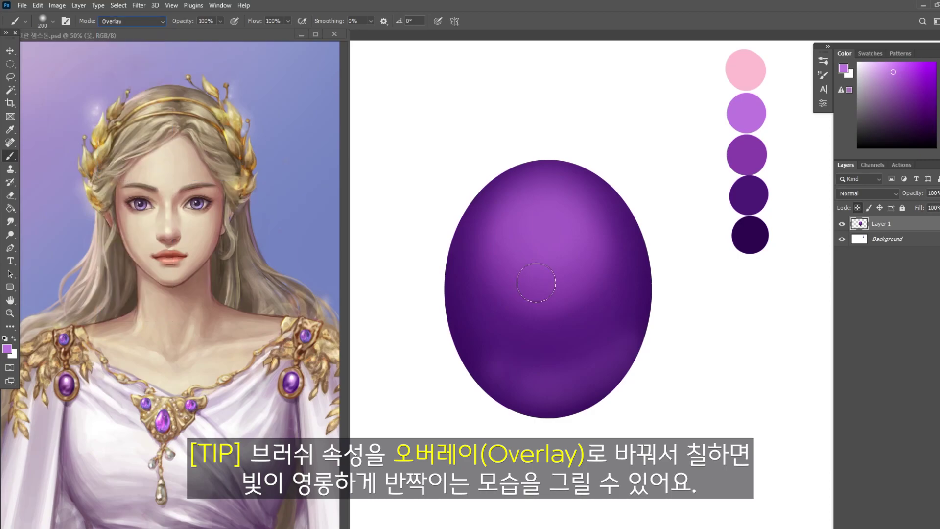
drag(522, 380, 571, 397)
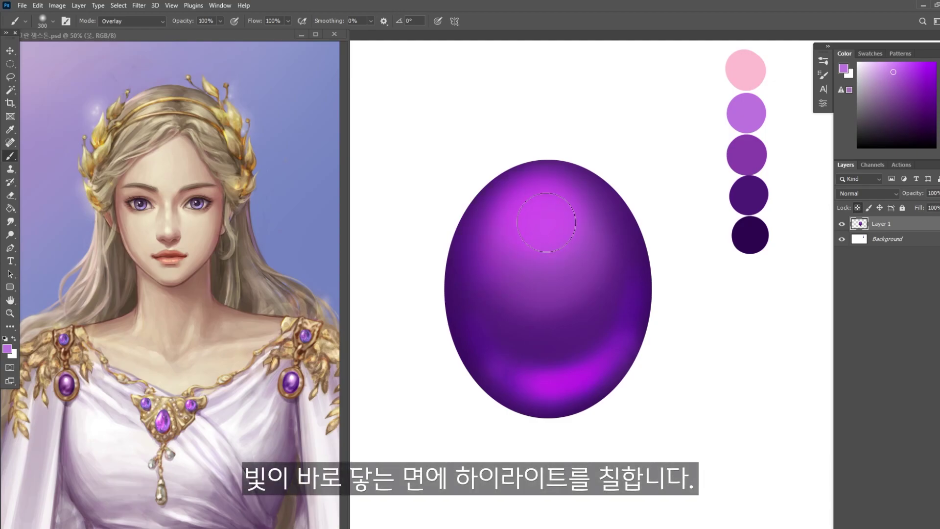
Paint a glowing pale pink highlight in Overlay mode on the gem's upper part.
alt+click(745, 64)
key(bracketleft)
click(537, 208)
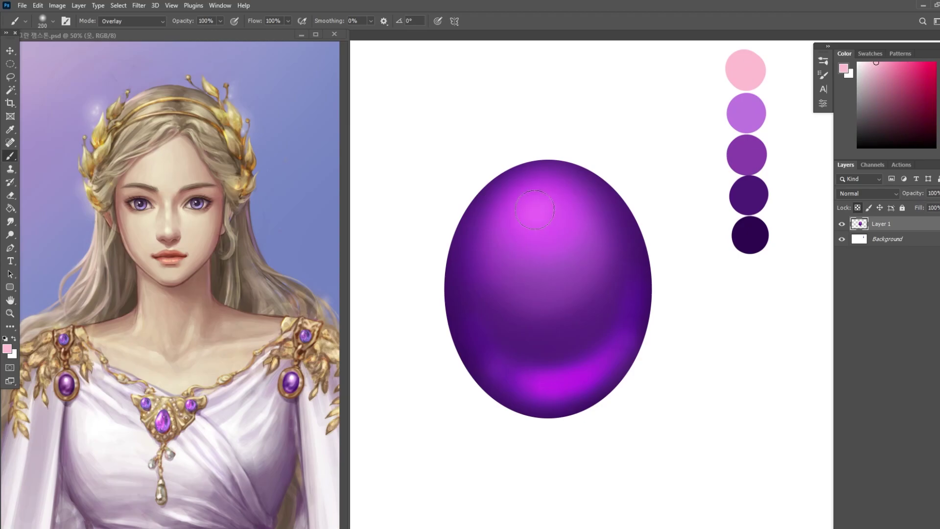
mouse_move(530, 214)
mouse_down()
mouse_move(539, 206)
mouse_move(552, 212)
mouse_move(541, 211)
mouse_up()
key(bracketleft)
key(bracketright)
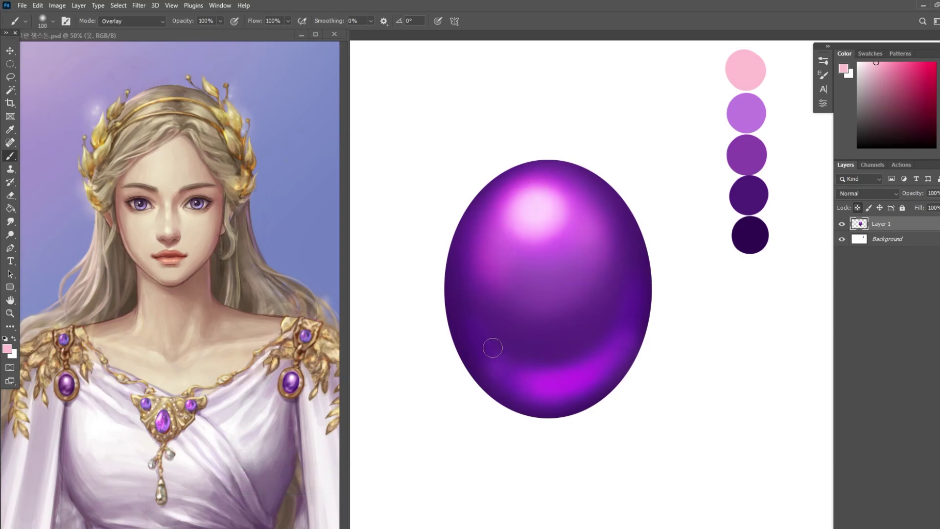
key(bracketright)
key(bracketright)
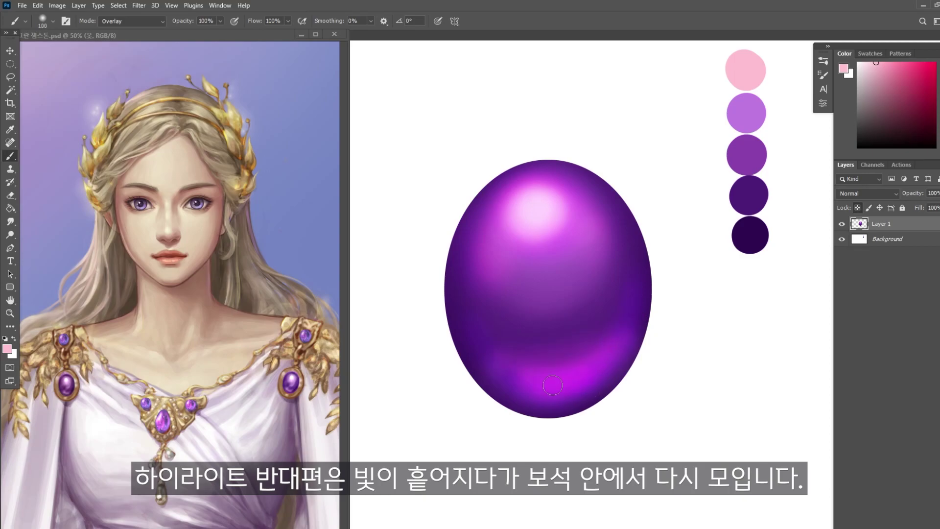
Whiten the core of the main highlight in Overlay mode using the colour sampled from it.
alt+click(537, 212)
key(bracketright)
key(bracketright)
key(bracketright)
click(534, 210)
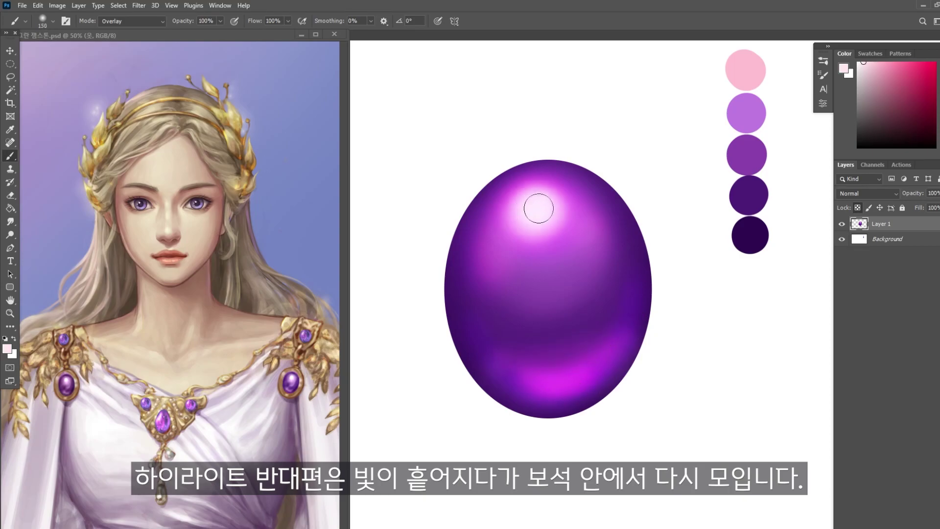
click(536, 201)
Add small secondary highlights on the gem's upper left side and just right of the main highlight.
key(bracketleft)
drag(494, 243, 488, 259)
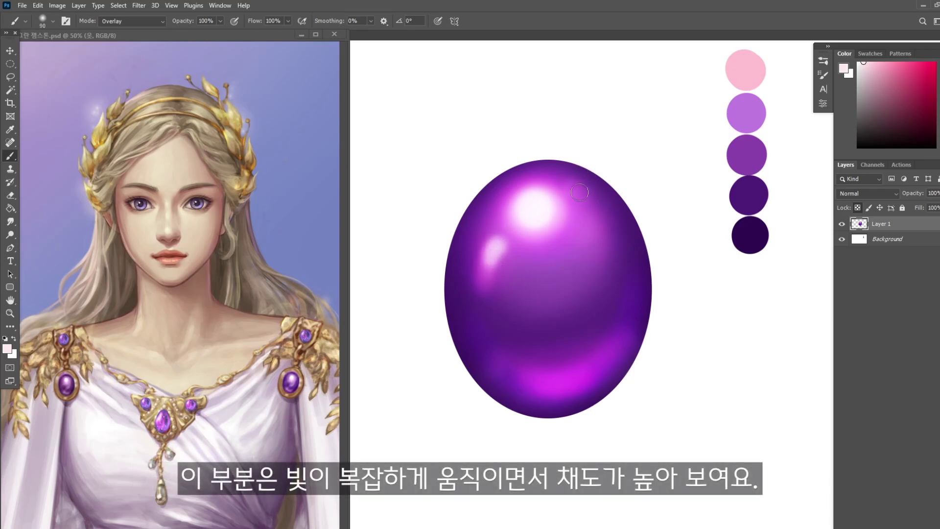
alt+click(580, 379)
key(bracketright)
key(bracketright)
alt+click(662, 86)
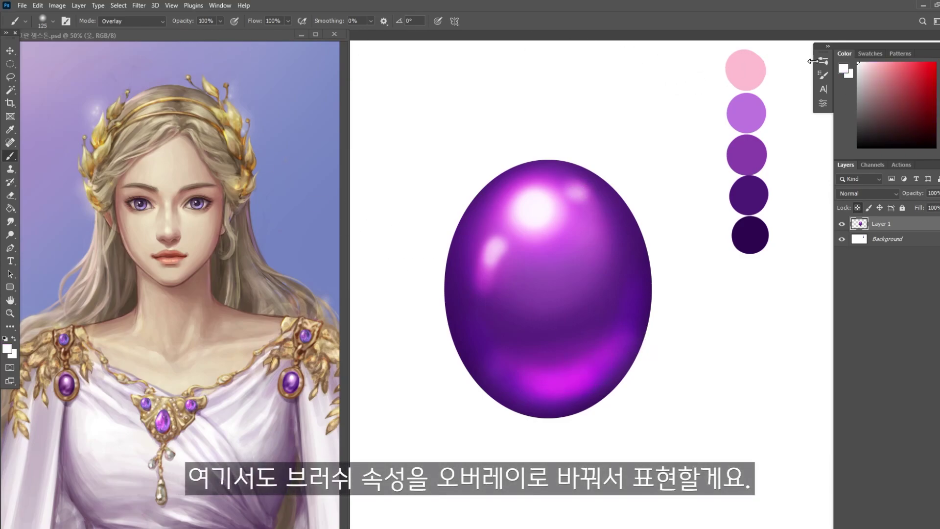
Set the brush mode to Normal and paint two soft pale pink spots on the gem's lower rim.
click(131, 22)
click(132, 30)
alt+click(745, 73)
mouse_move(593, 377)
mouse_down()
mouse_move(567, 383)
mouse_move(598, 361)
mouse_up()
mouse_move(529, 382)
mouse_down()
mouse_move(511, 378)
mouse_move(536, 380)
mouse_up()
Paint muted blue-violet reflected light along the gem's left and right edges and blend it with the surrounding purple.
alt+shift+right_click(630, 273)
key(bracketright)
key(bracketright)
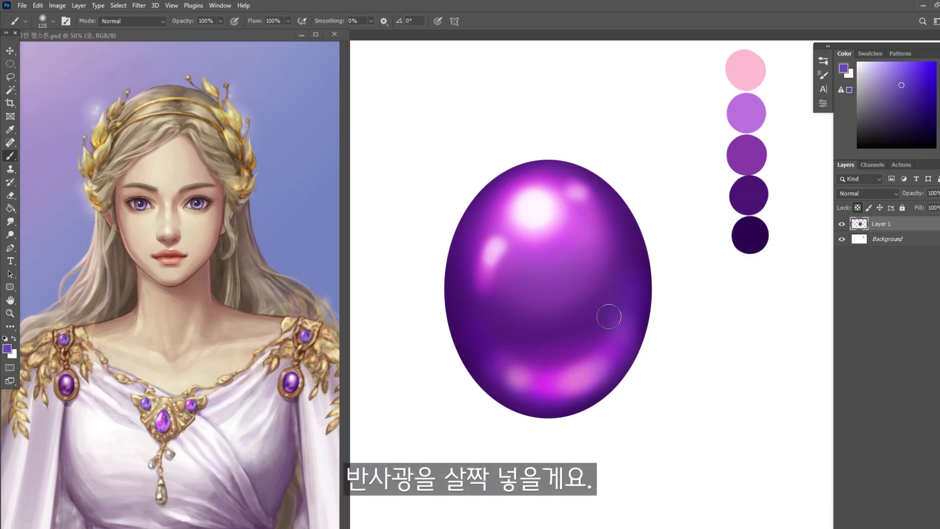
drag(482, 339, 470, 314)
drag(649, 289, 637, 308)
key(bracketleft)
key(bracketright)
key(bracketright)
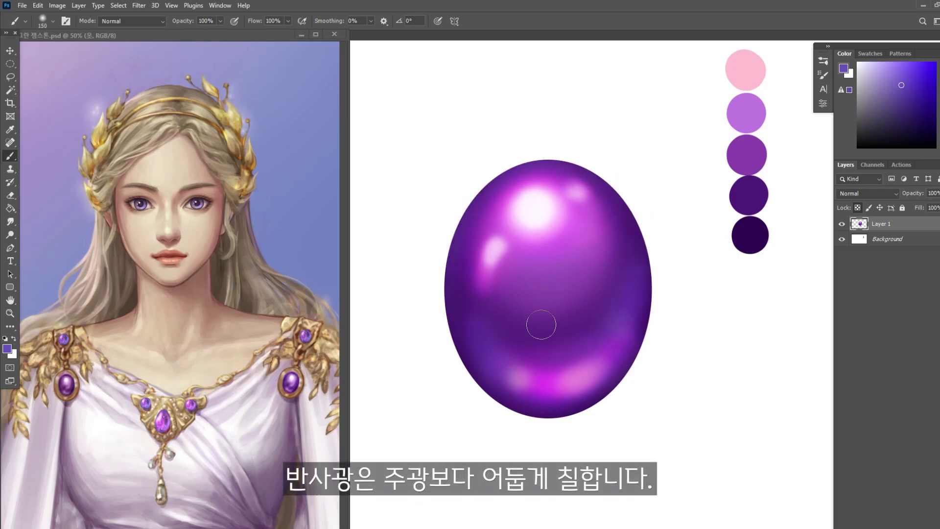
alt+click(499, 332)
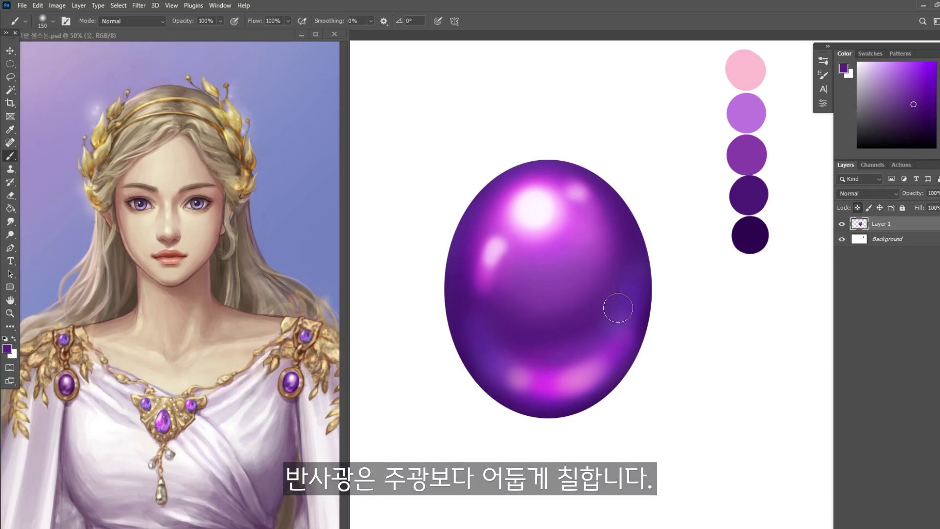
Set the brush mode to Overlay and intensify the lower rim's reflections with a small pale pink brush.
alt+click(745, 69)
click(128, 21)
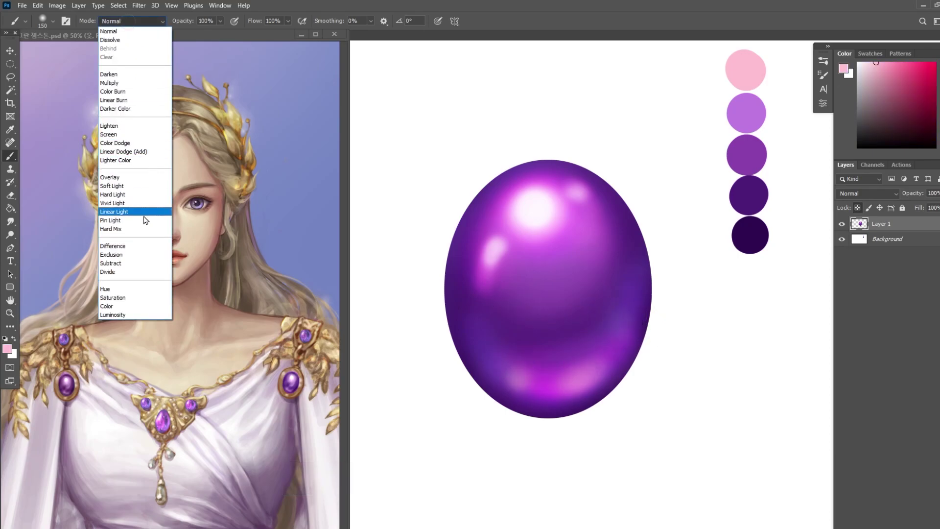
click(128, 177)
key(bracketleft)
key(bracketleft)
key(bracketleft)
key(bracketleft)
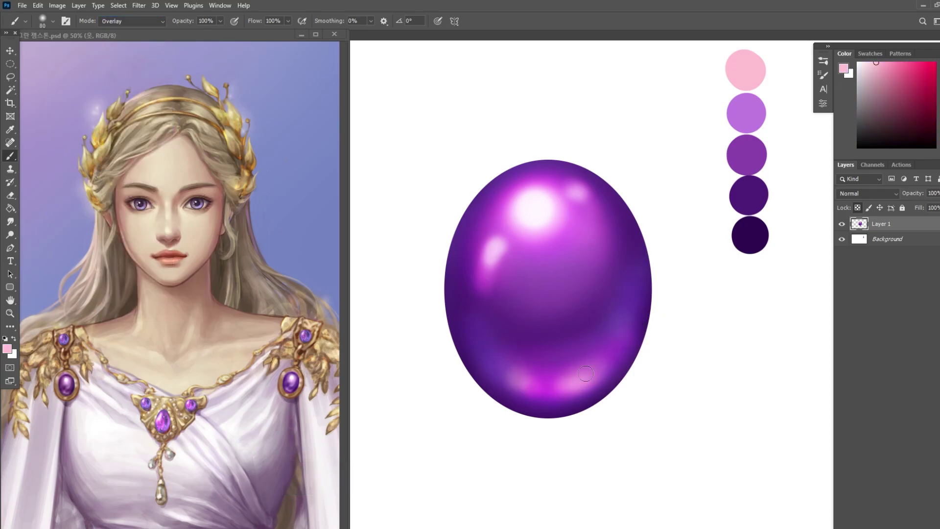
mouse_move(621, 338)
mouse_down()
mouse_move(627, 314)
mouse_move(669, 320)
mouse_up()
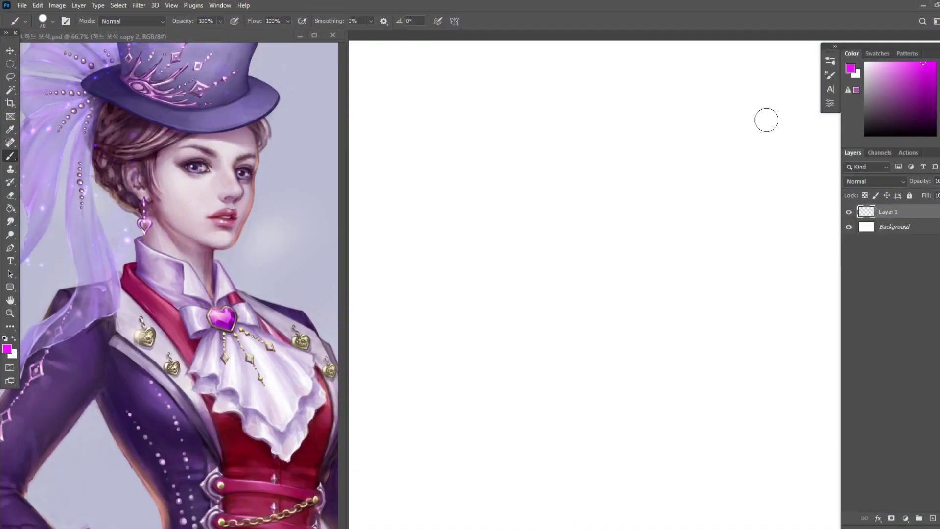
Paint a vertical palette of five colour dabs on the canvas: pale pink, pink, magenta, purple and deep violet.
click(774, 148)
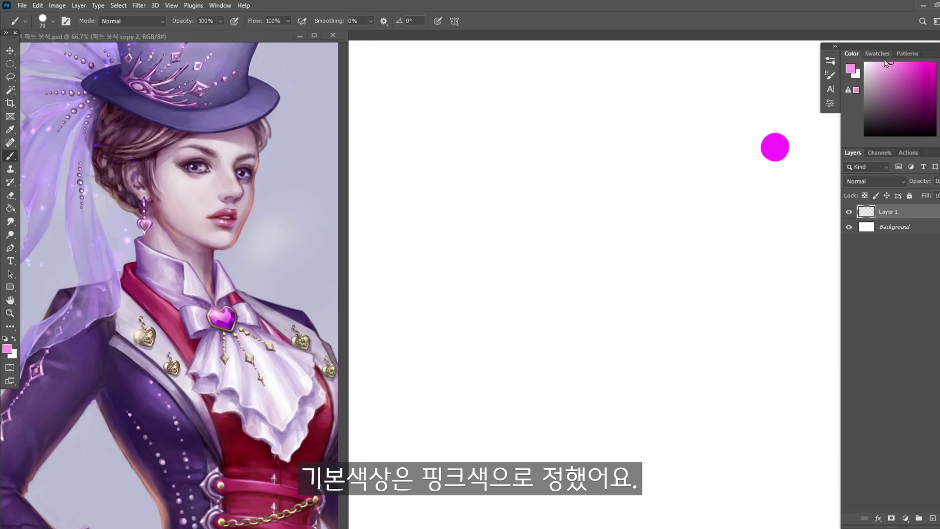
click(775, 119)
click(876, 68)
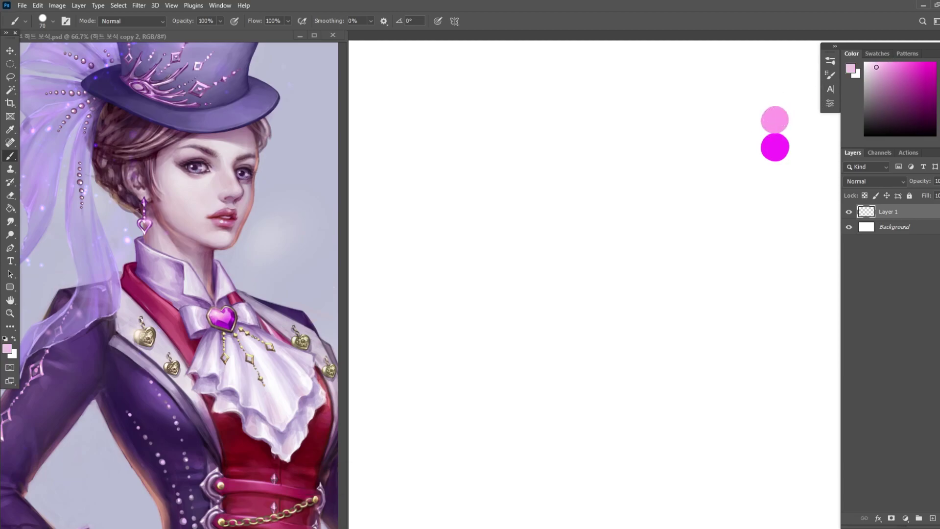
click(774, 93)
click(930, 71)
drag(772, 170, 777, 169)
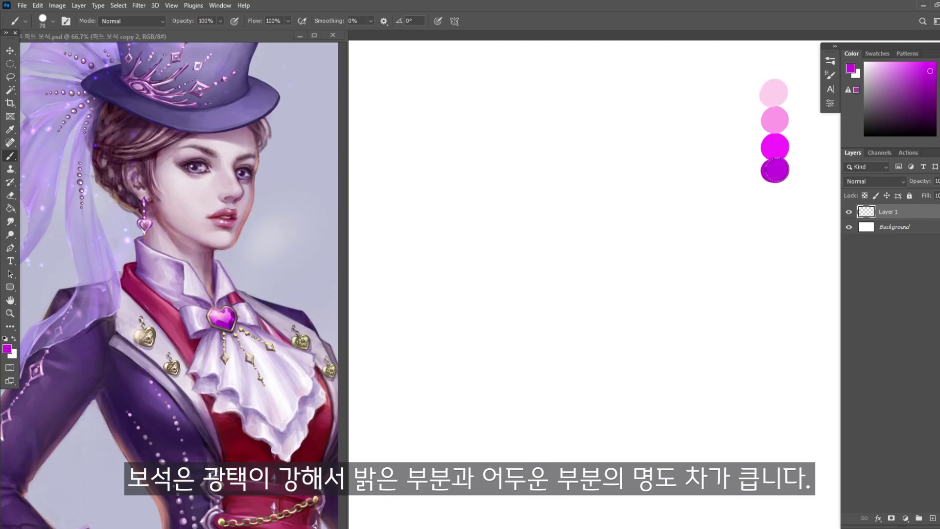
click(934, 77)
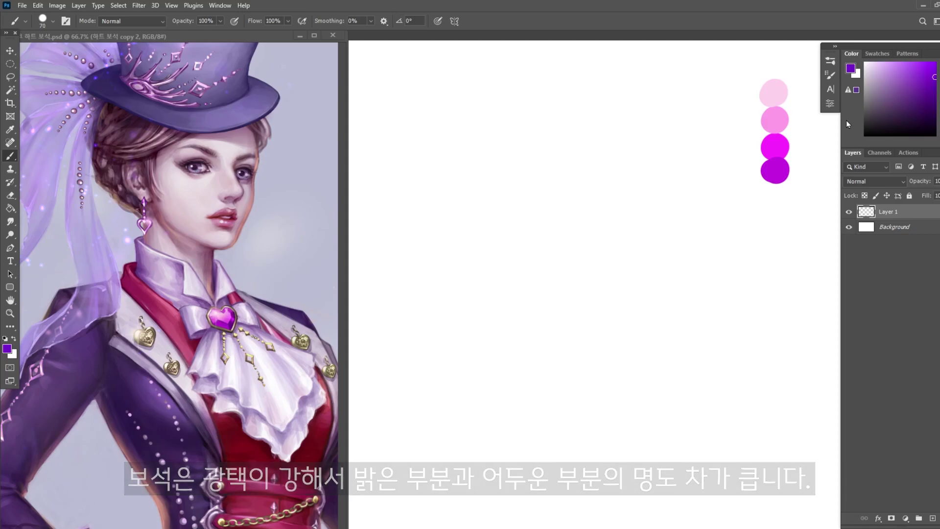
click(778, 192)
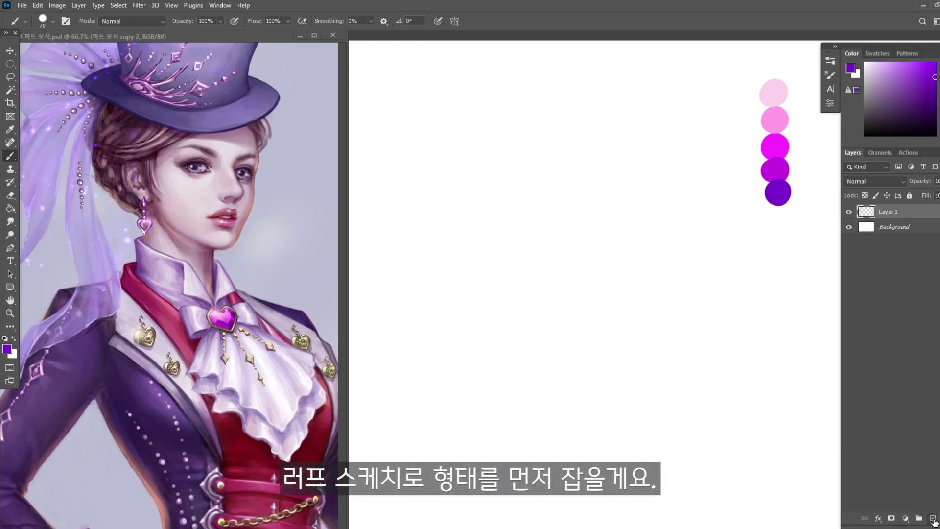
Sketch a tilted heart outline in the palette's magenta on a new layer with a 20 px brush and lower that layer's opacity.
click(933, 518)
alt+click(774, 147)
key(bracketleft)
key(bracketleft)
key(bracketleft)
key(bracketleft)
key(bracketleft)
mouse_move(577, 248)
mouse_down()
mouse_move(651, 406)
mouse_move(661, 373)
mouse_move(654, 434)
mouse_up()
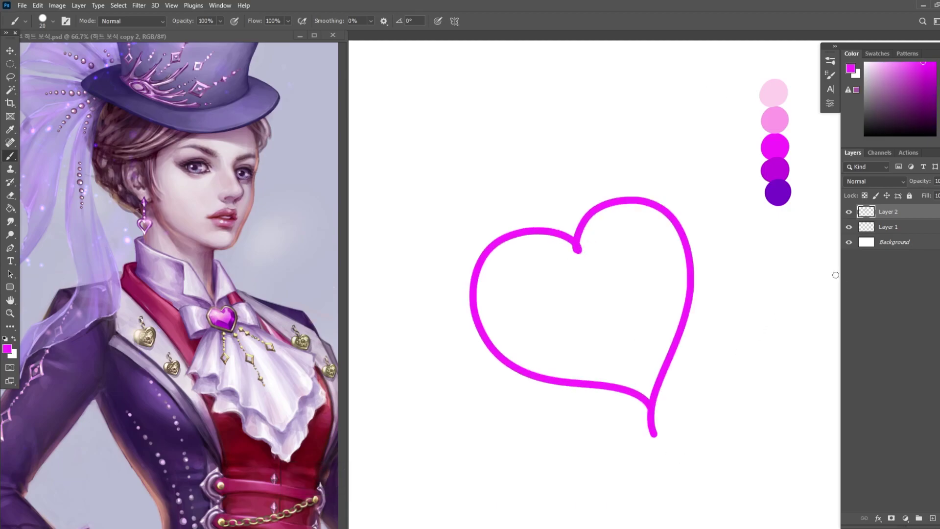
drag(926, 197, 925, 194)
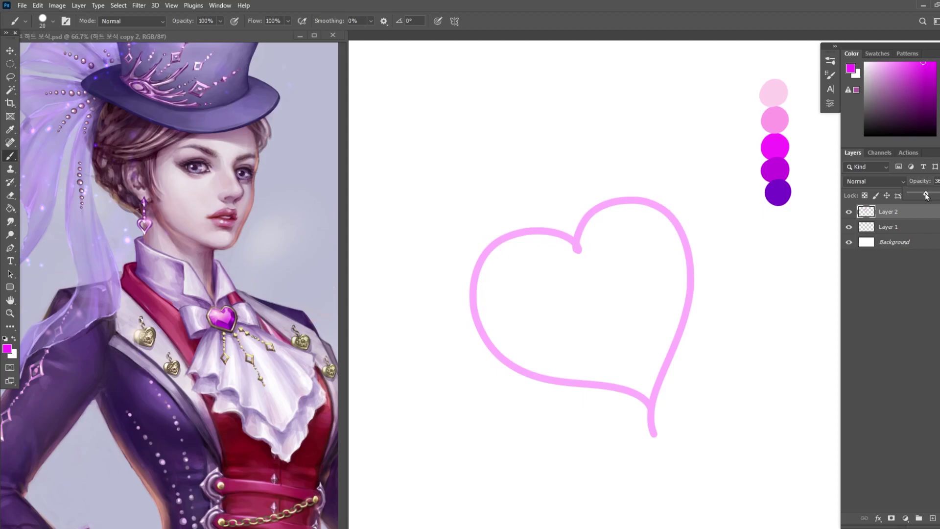
Add a new layer and trace an angular heart selection around the sketch with the Polygonal Lasso.
click(932, 519)
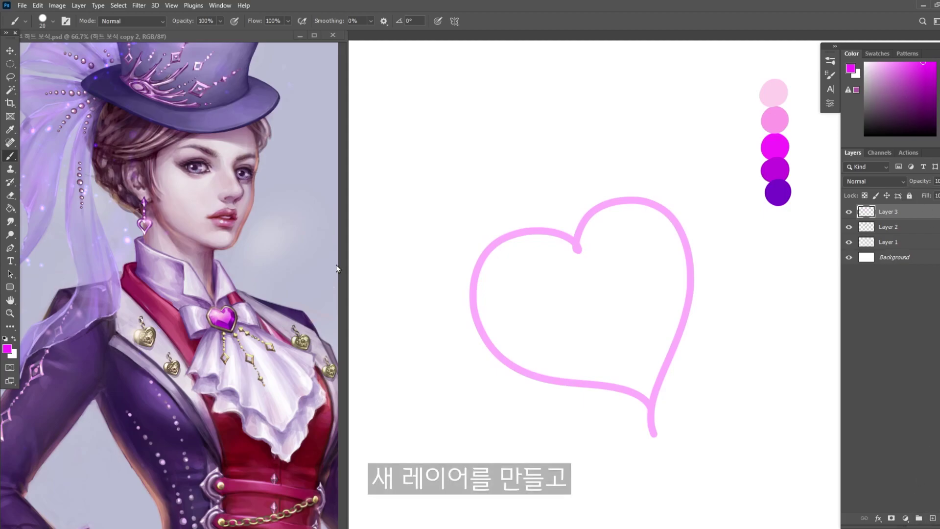
click(10, 77)
right_click(10, 77)
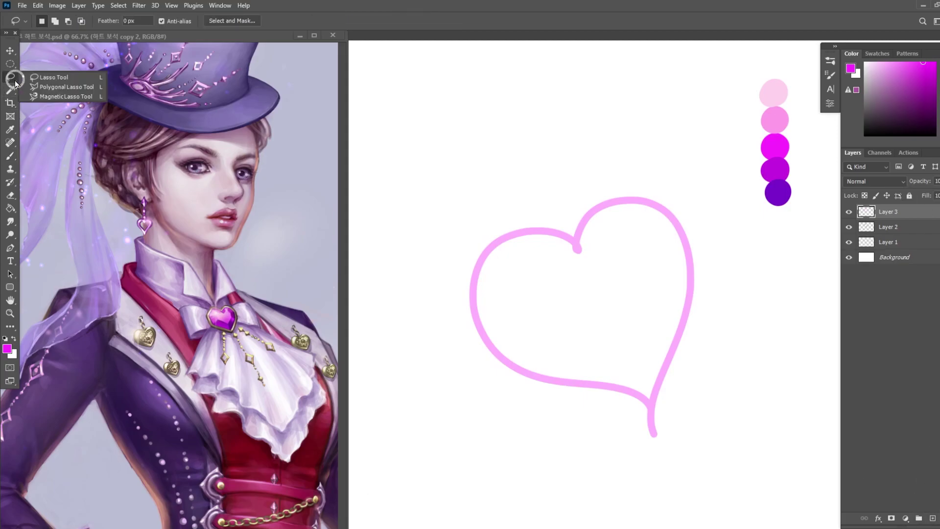
click(55, 87)
click(575, 239)
click(542, 227)
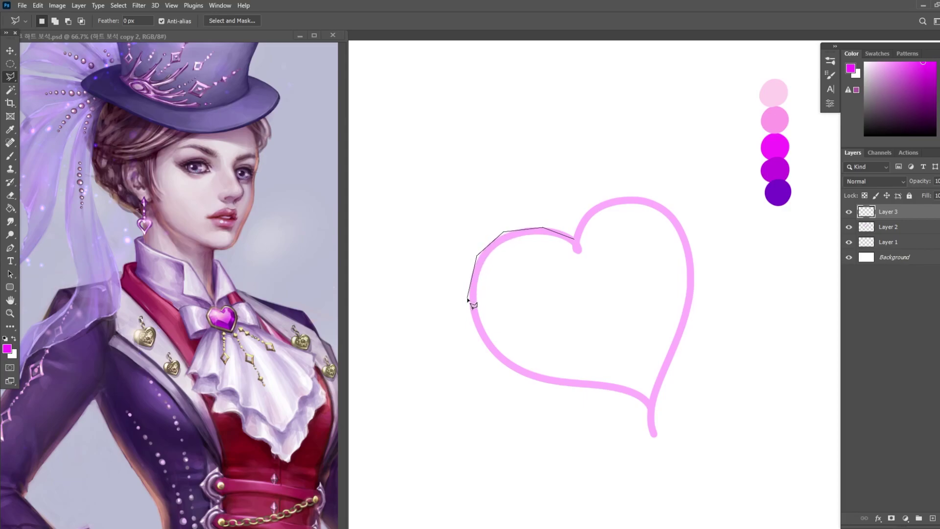
click(497, 364)
click(649, 402)
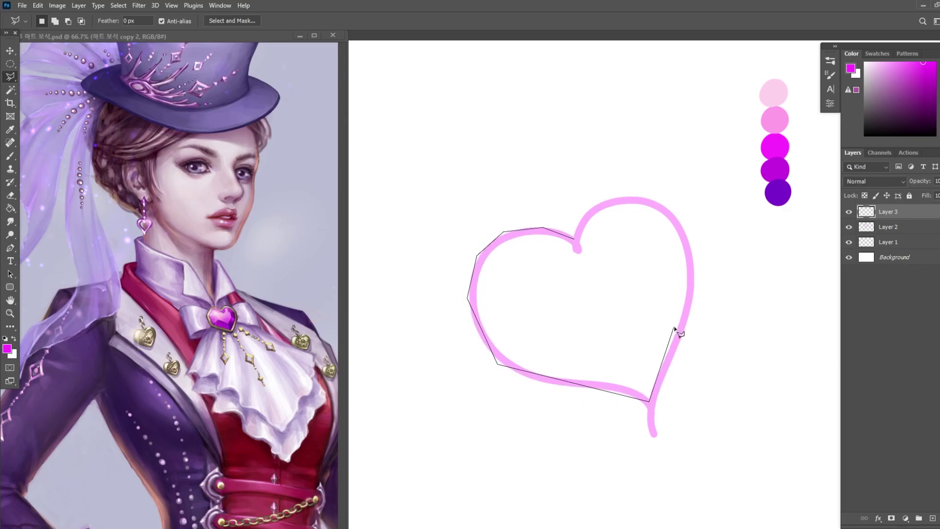
click(690, 292)
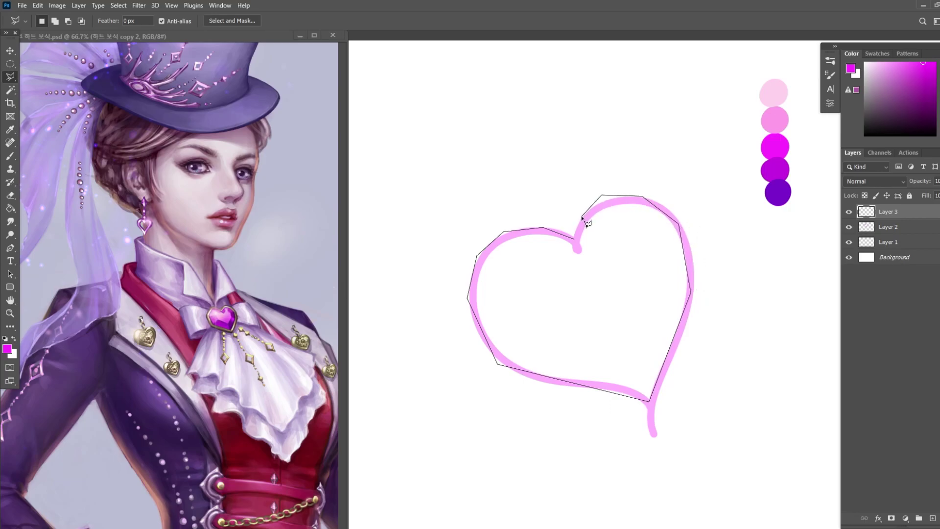
click(577, 238)
Fill the heart selection with magenta, deselect it and hide the rough sketch layer.
key(g)
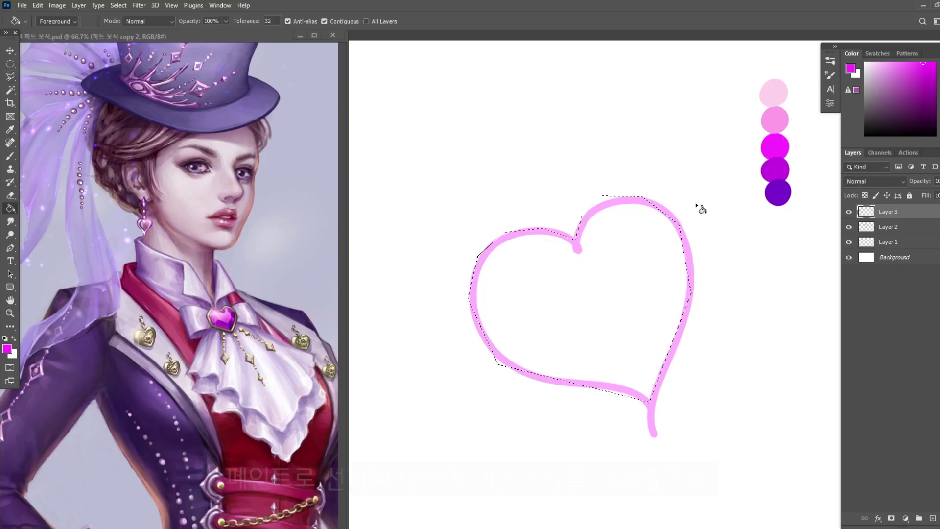
click(609, 299)
key(ctrl+d)
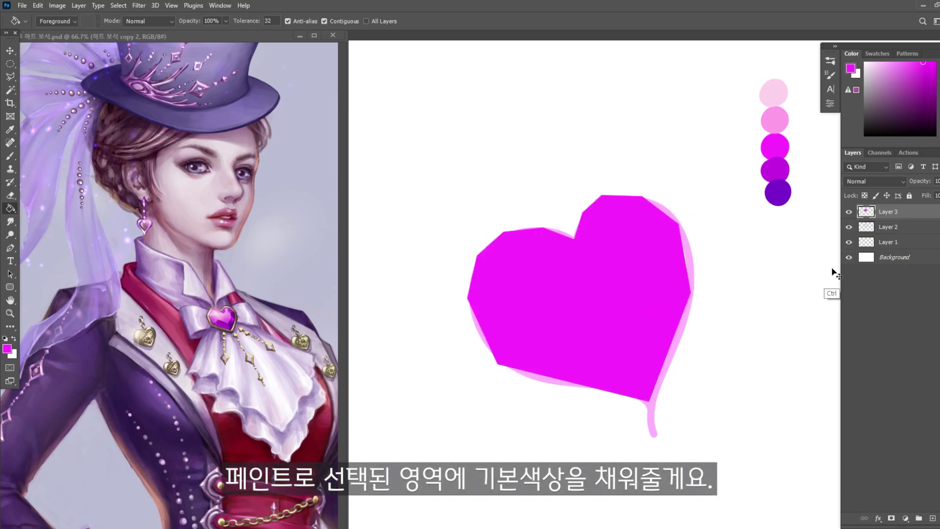
click(849, 227)
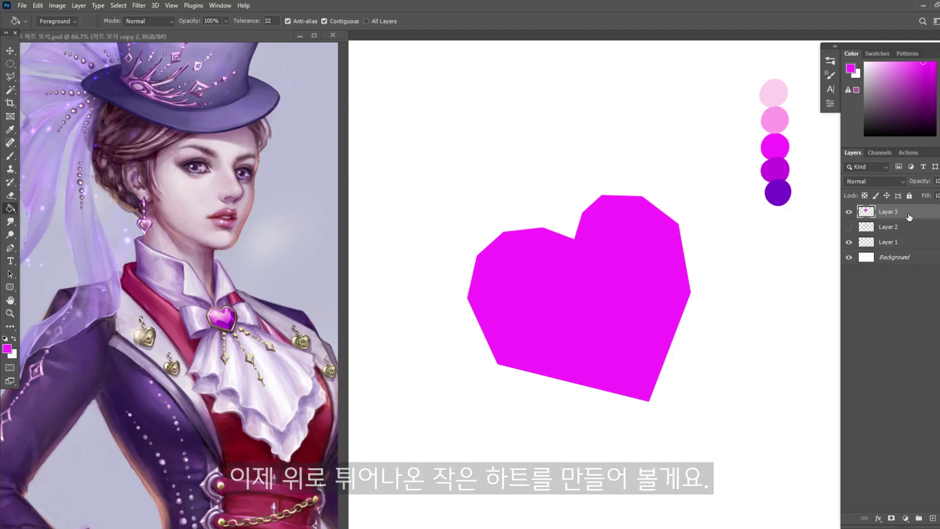
Duplicate the filled heart layer and lock the copy's transparent pixels.
drag(907, 214, 919, 518)
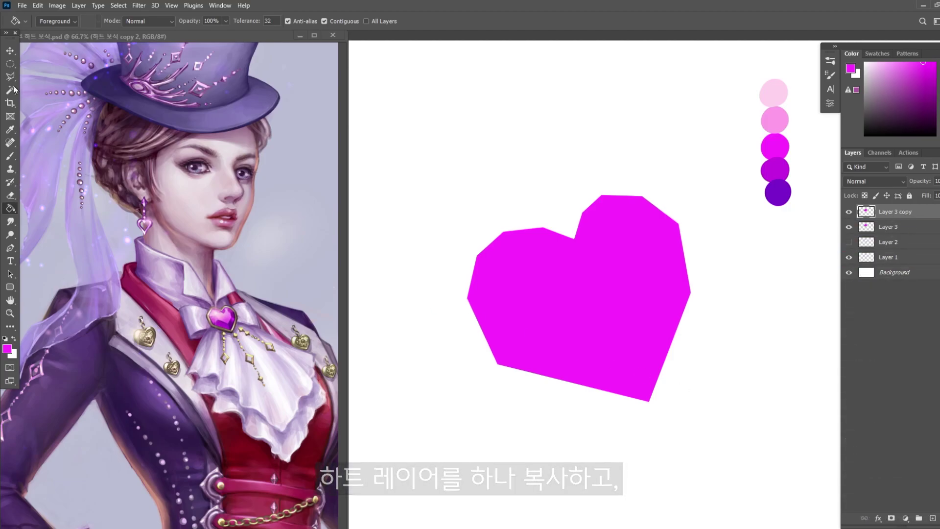
click(11, 50)
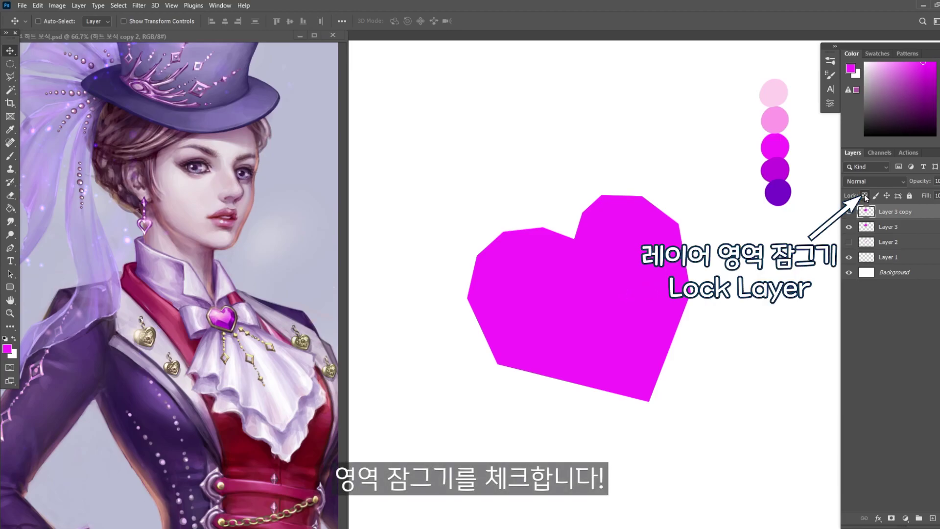
Paint the heart copy with the palette's lighter pink using a large soft brush, keeping the lower tip darker.
key(b)
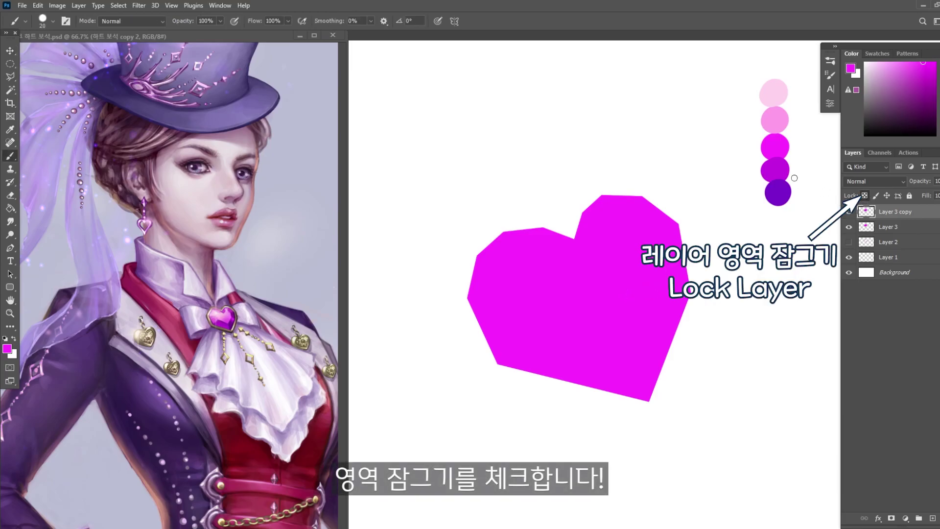
alt+click(777, 119)
key(bracketright)
key(bracketright)
key(bracketright)
key(bracketright)
key(bracketright)
key(bracketright)
key(bracketright)
key(bracketright)
mouse_move(589, 287)
mouse_down()
mouse_move(566, 262)
mouse_move(503, 289)
mouse_move(582, 222)
mouse_up()
key(bracketleft)
key(bracketleft)
key(bracketleft)
key(bracketleft)
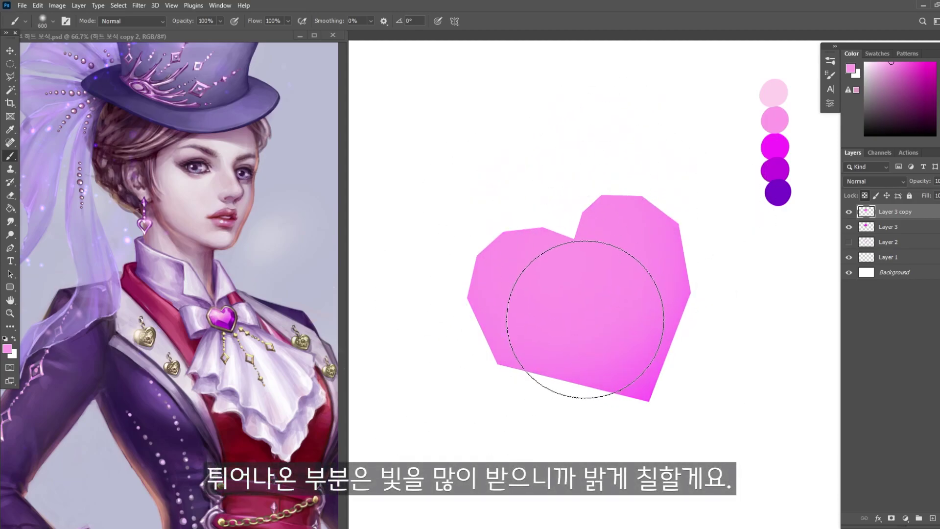
Scale the pink heart copy down to roughly half size and shift it right inside the magenta heart.
key(ctrl+t)
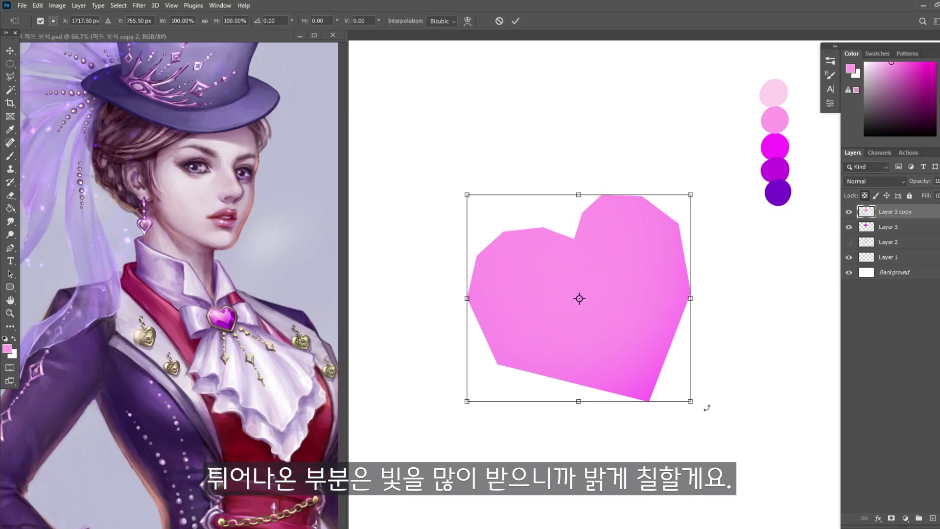
drag(691, 401, 647, 350)
key(Right)
key(Right)
key(Right)
key(Right)
key(Right)
key(Right)
key(Right)
key(Right)
key(Right)
key(Right)
key(Return)
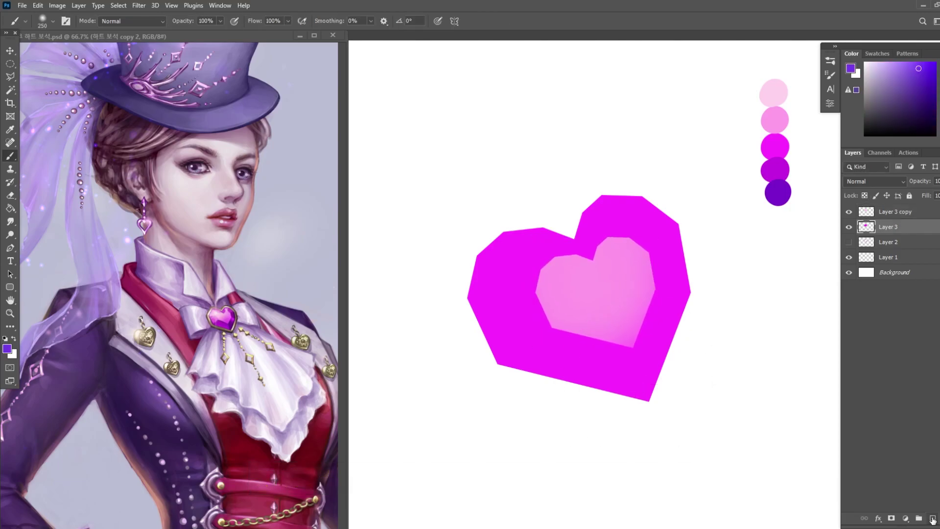
Add a new layer above the magenta heart and select the bottom facet between the two hearts with the Polygonal Lasso.
click(932, 518)
key(l)
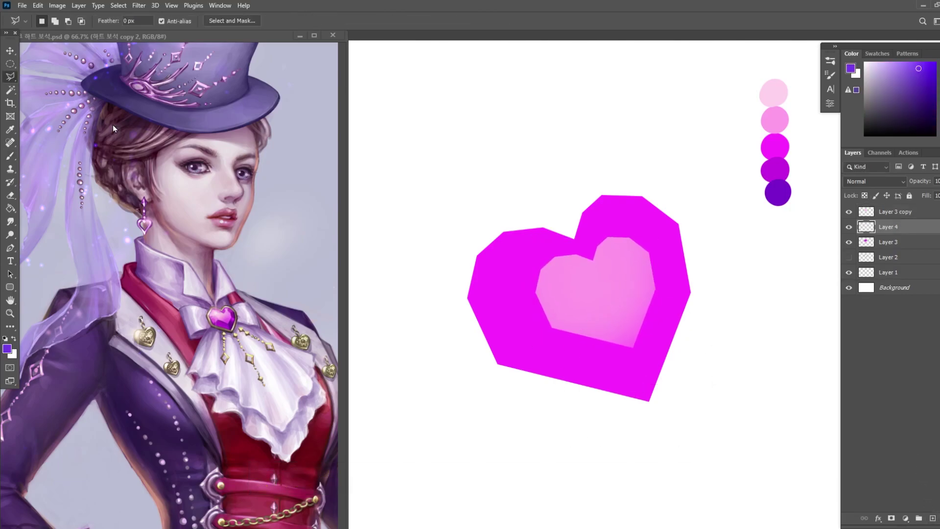
click(554, 323)
click(489, 370)
click(646, 444)
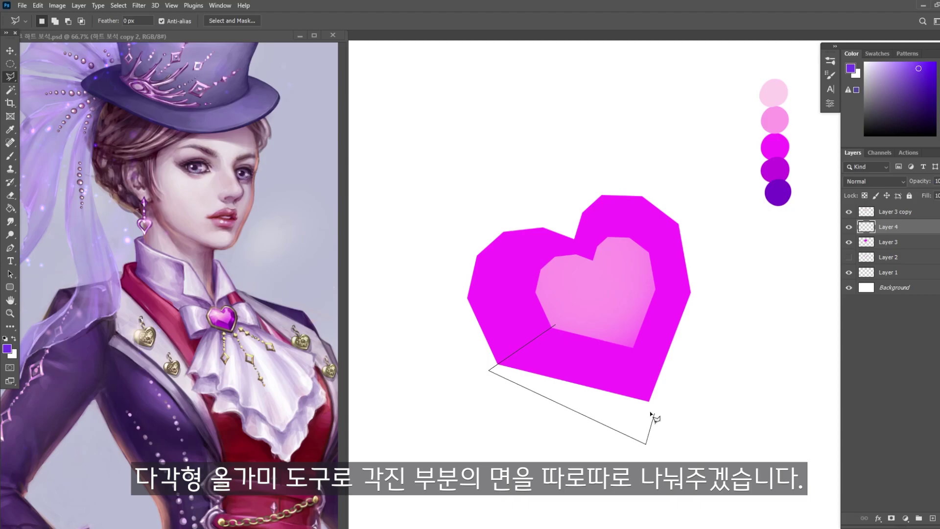
click(556, 325)
Fill the bottom facet with the palette's deep violet and clip its layer to the magenta heart.
key(i)
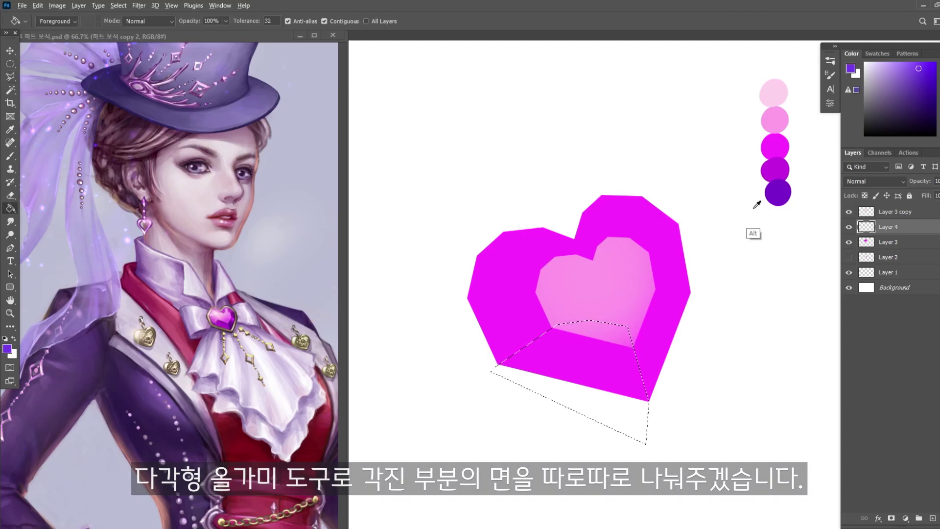
click(766, 201)
key(g)
click(599, 365)
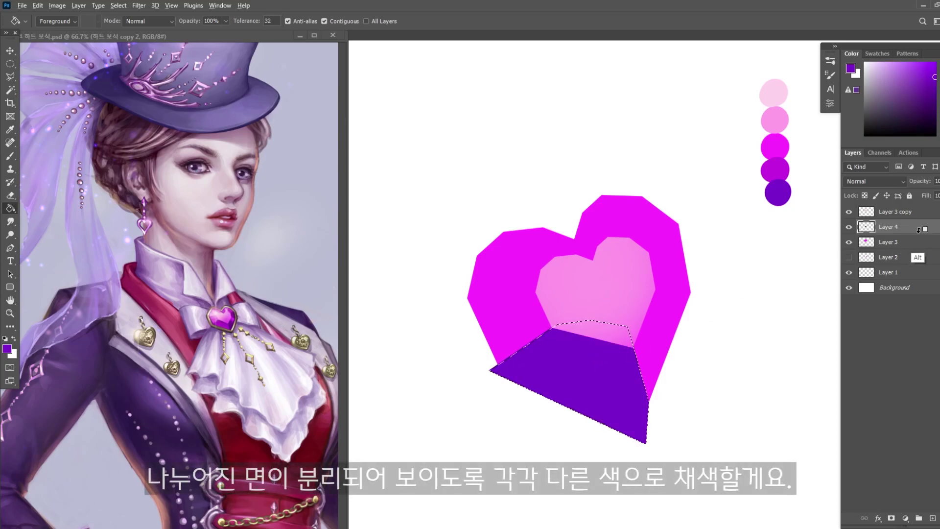
key(ctrl+alt+g)
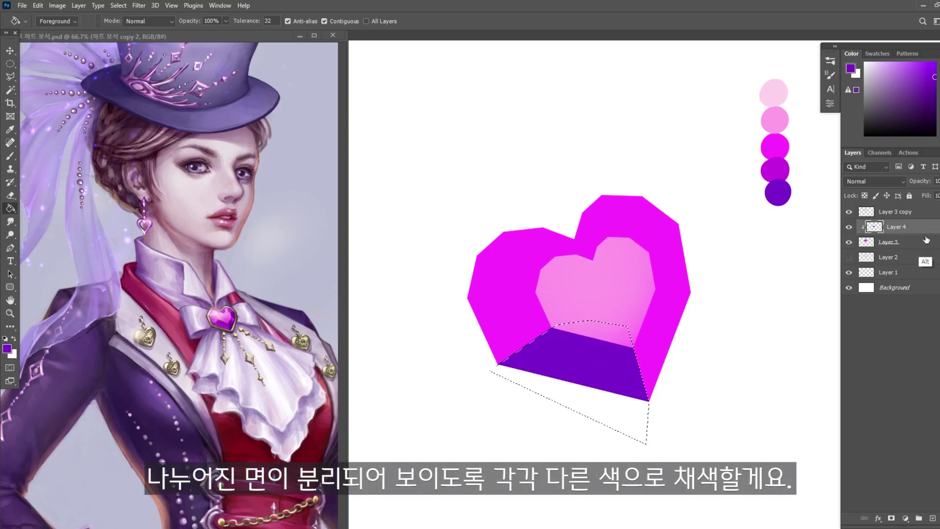
Select the heart's left side facet and fill it with pink on a new layer clipped to the magenta heart.
click(932, 519)
key(l)
click(460, 301)
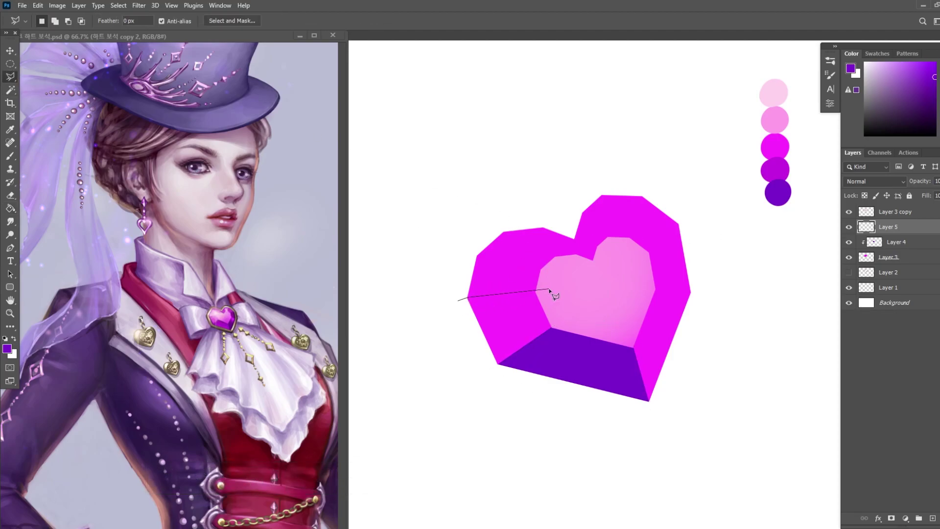
click(543, 268)
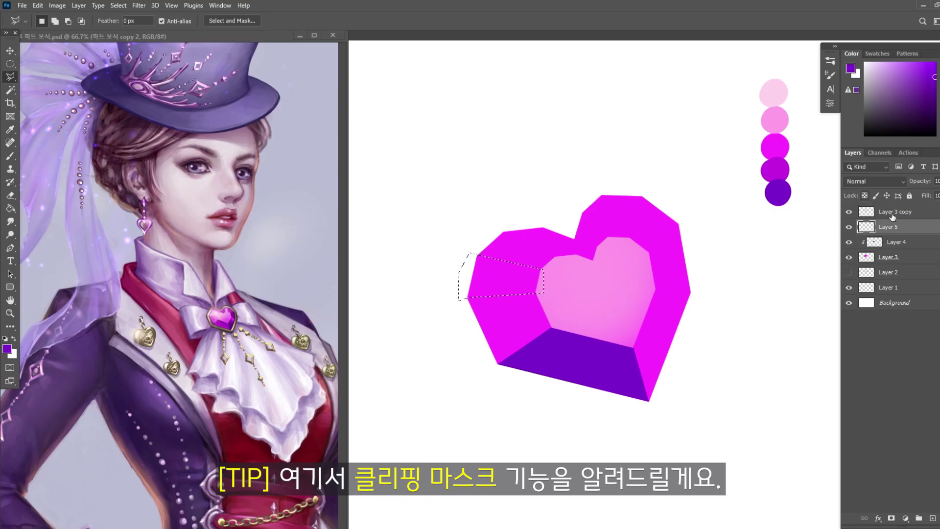
alt+click(918, 230)
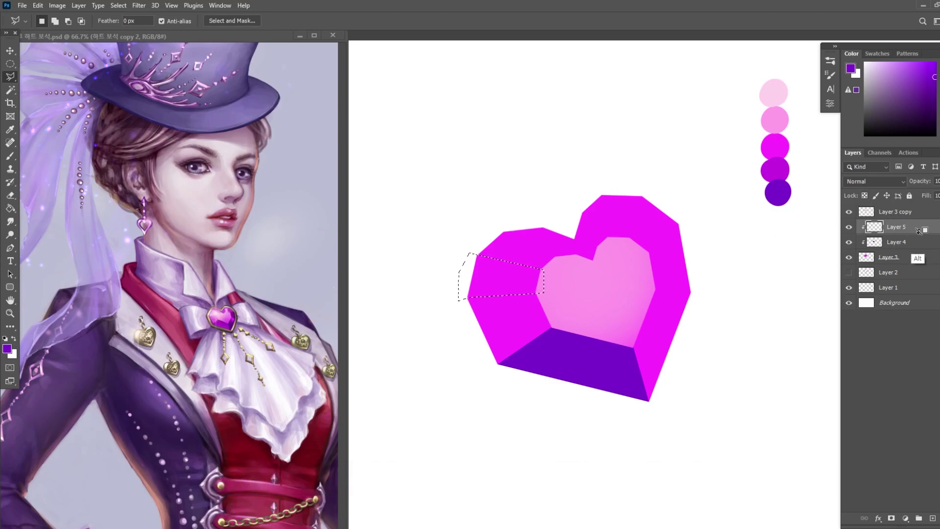
key(g)
alt+click(775, 130)
click(507, 286)
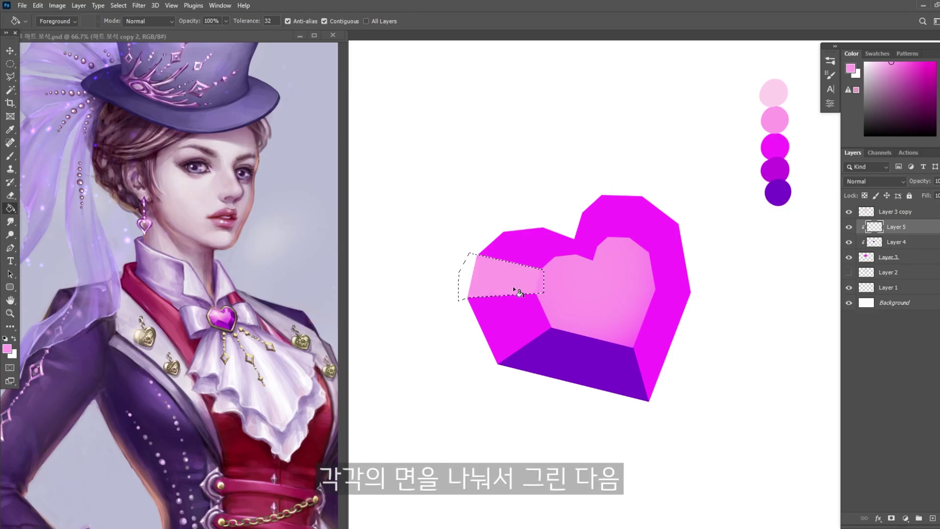
Select the heart's upper-left facet, just above the pink side facet, with the Polygonal Lasso.
click(10, 78)
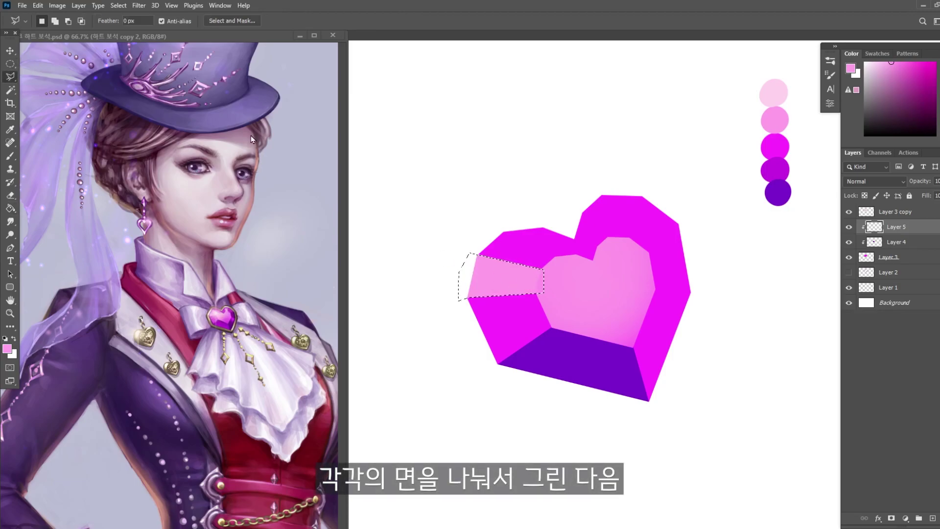
click(474, 224)
click(477, 255)
click(545, 270)
click(557, 258)
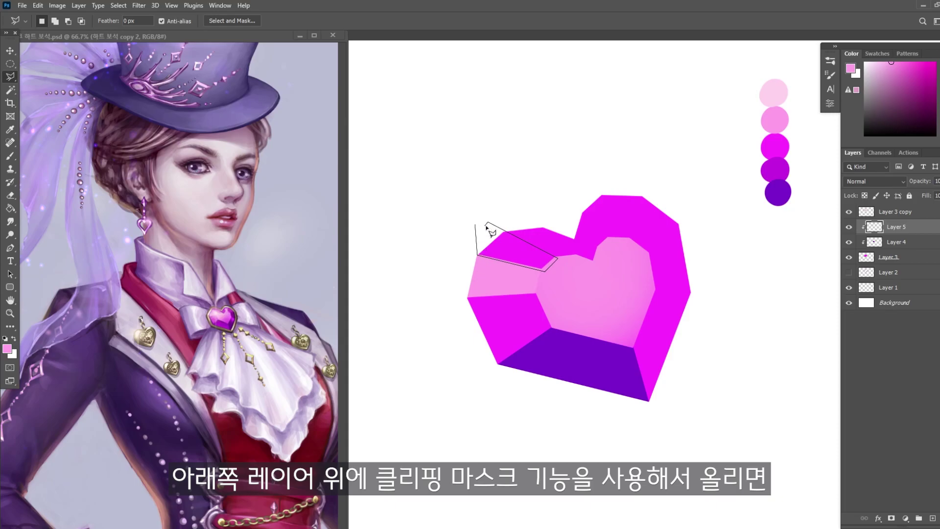
click(486, 223)
click(475, 225)
Fill the upper-left facet with pale pink on a new clipped layer and deselect it.
click(932, 518)
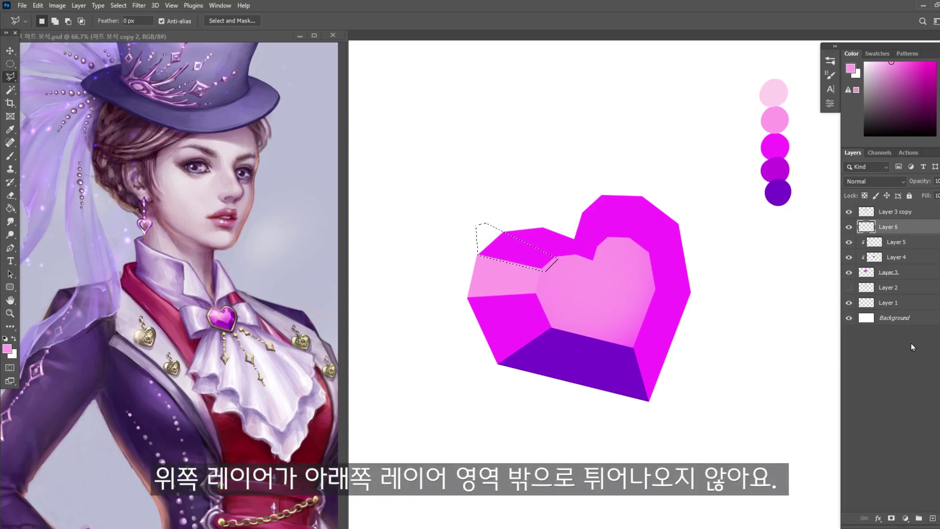
key(ctrl+alt+g)
key(g)
alt+click(774, 100)
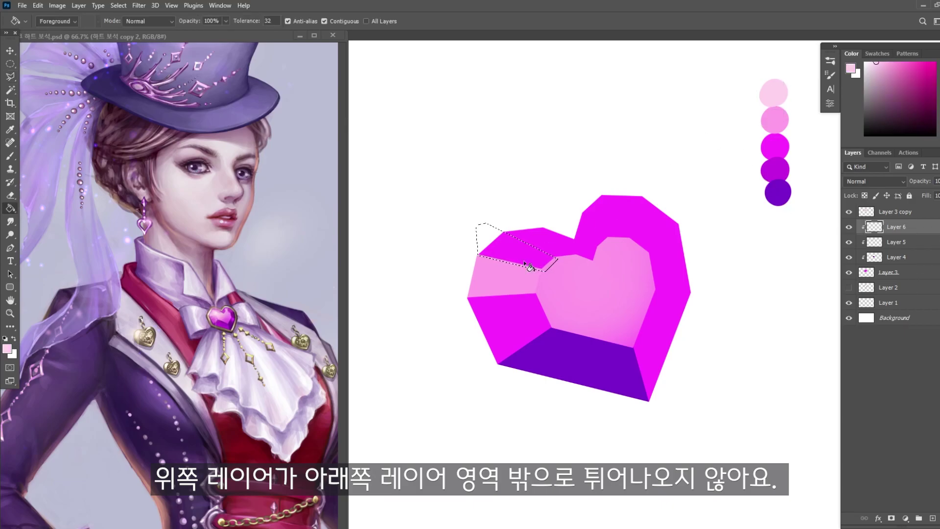
click(535, 261)
key(ctrl+d)
Select the narrow facet beside the heart's notch, fill it with deep violet on a new layer, and clip that layer to the heart.
key(l)
click(542, 212)
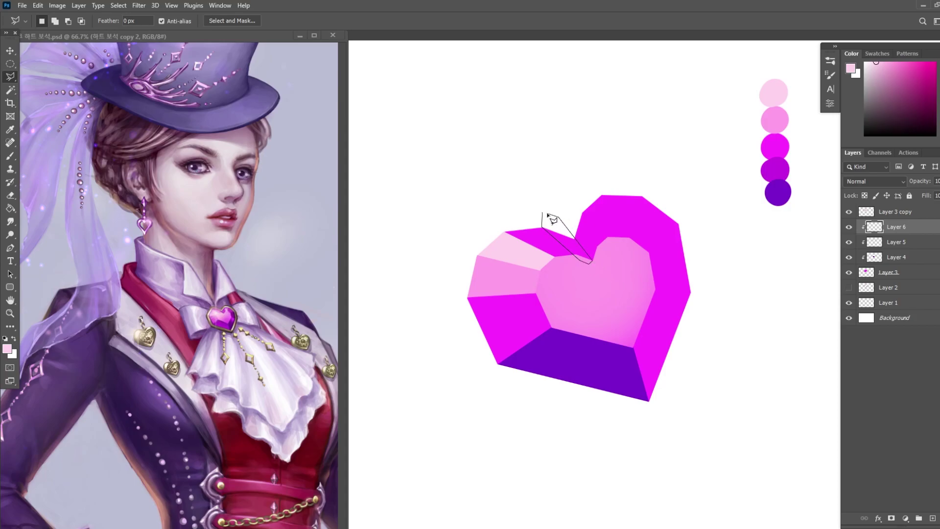
key(ctrl+shift+alt+n)
key(g)
alt+click(777, 192)
click(563, 234)
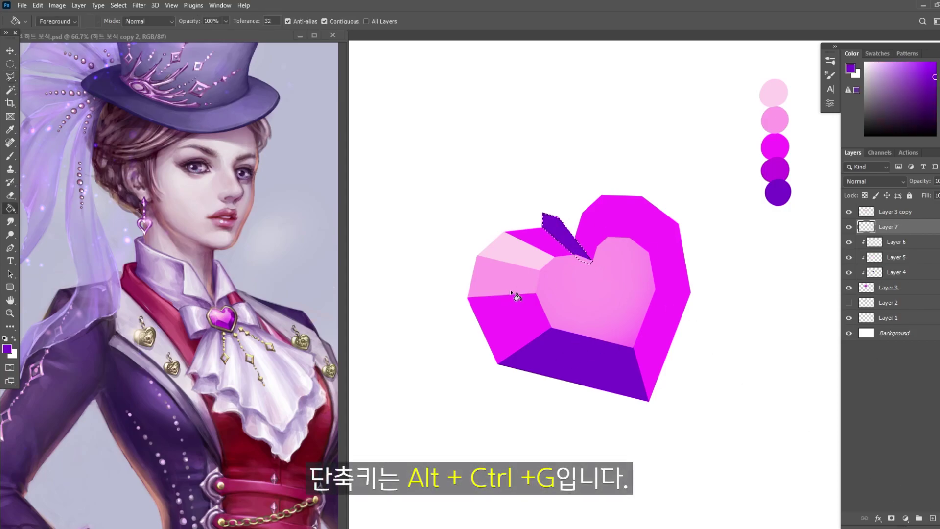
alt+click(923, 233)
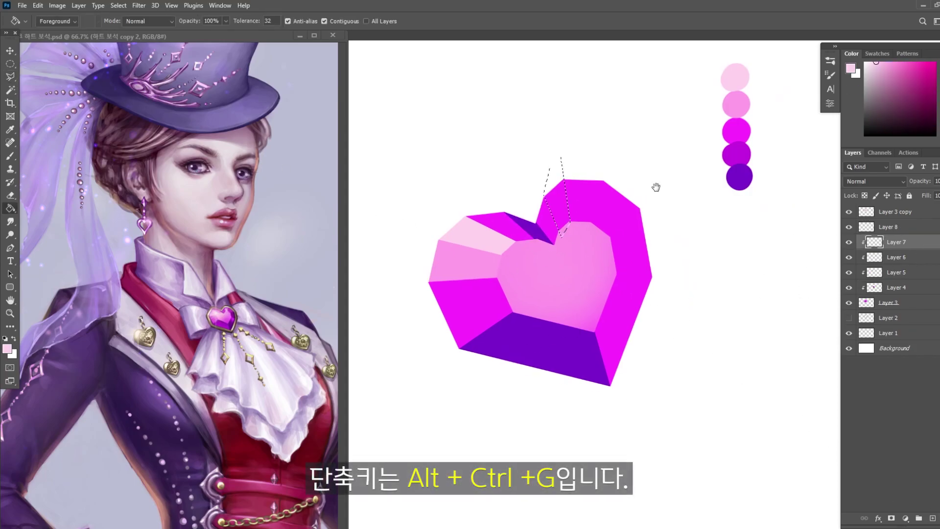
Select the heart's lower-right facet with the Polygonal Lasso, fill it with violet on a new clipped layer, and deselect it.
click(656, 278)
click(612, 391)
click(656, 278)
click(629, 311)
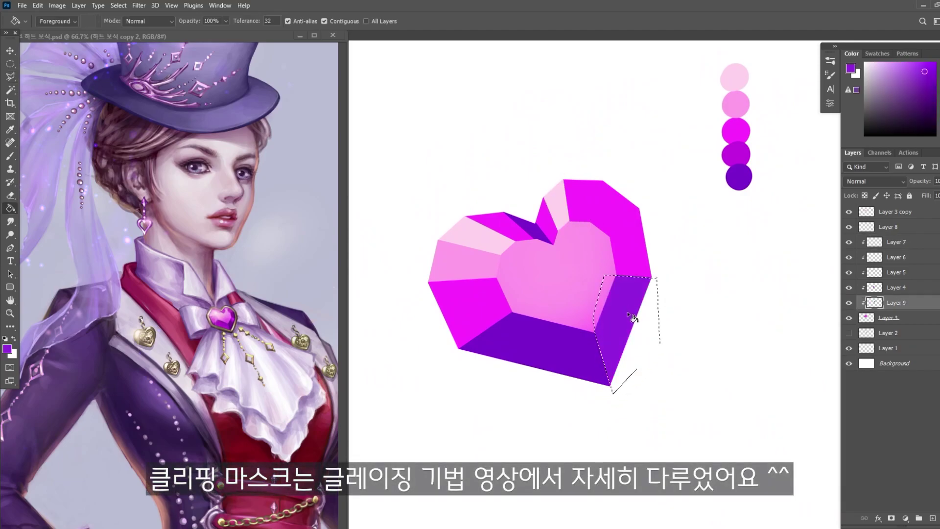
key(ctrl+d)
Select the heart's upper-right facet with the Polygonal Lasso, fill it with pink on a new clipped layer, and deselect it.
key(l)
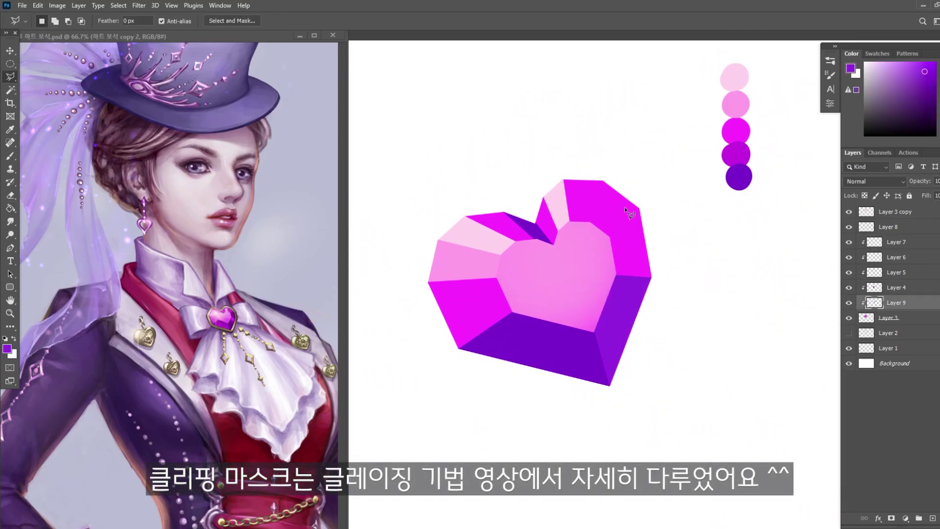
click(610, 238)
click(590, 222)
click(607, 166)
click(638, 166)
click(643, 208)
click(618, 203)
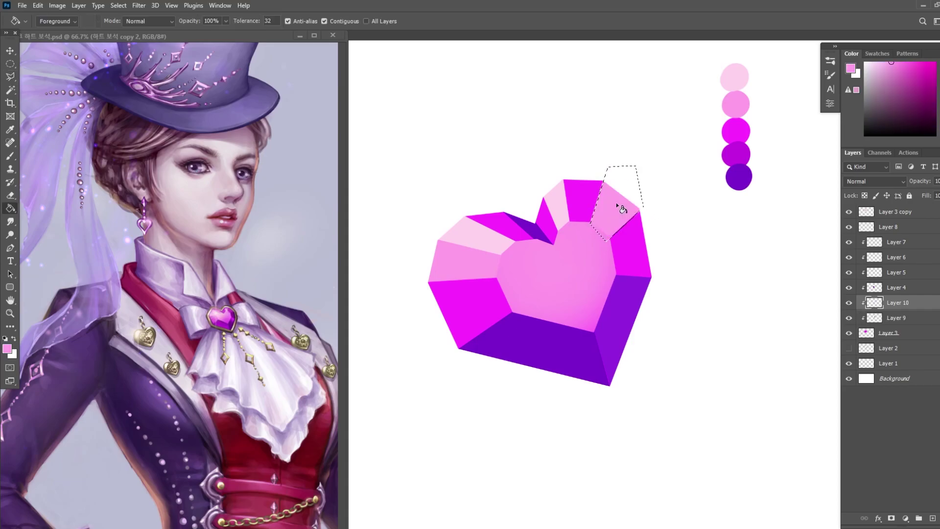
key(ctrl+d)
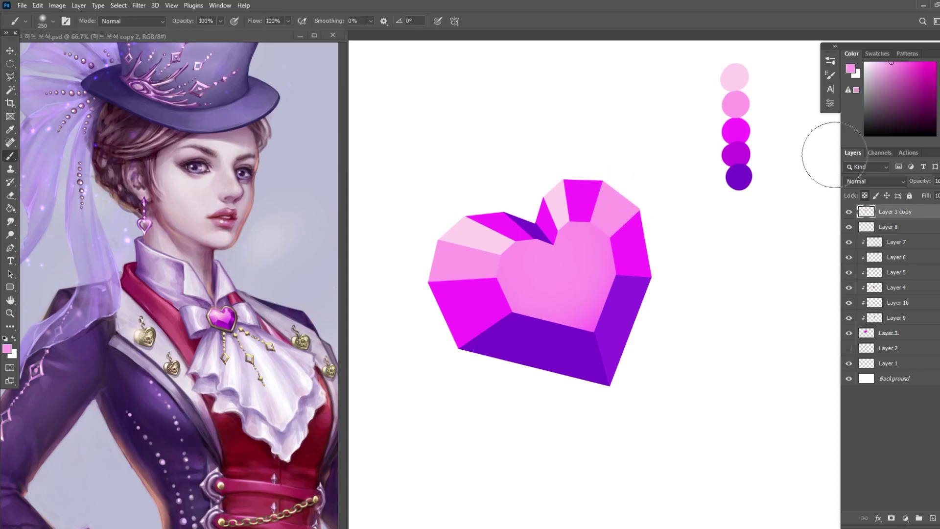
Shade the central heart face with magenta toward its lower right using a soft round brush.
click(830, 61)
click(802, 54)
alt+click(628, 257)
mouse_move(568, 345)
mouse_down()
mouse_move(603, 347)
mouse_move(610, 286)
mouse_up()
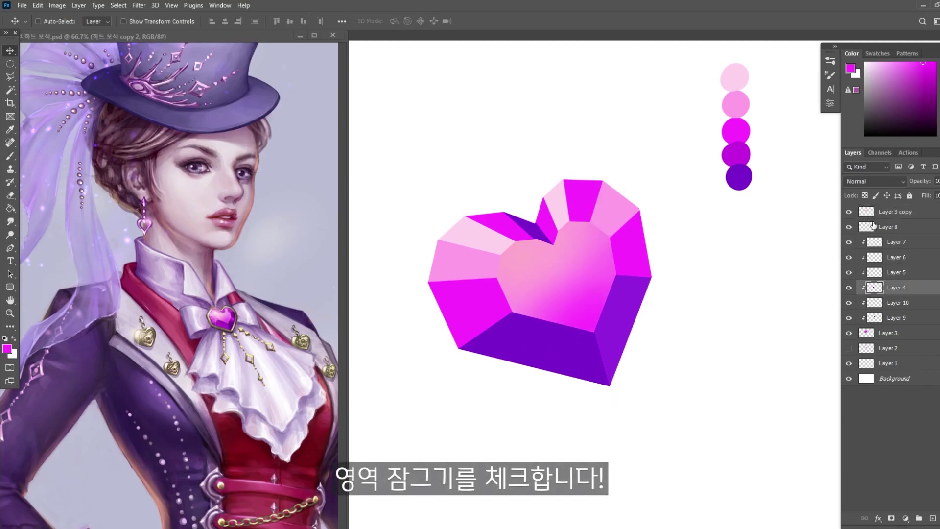
Lock the transparent pixels on each clipped facet layer: Layers 7, 6, 5, 4, 10 and 9.
click(912, 246)
click(910, 260)
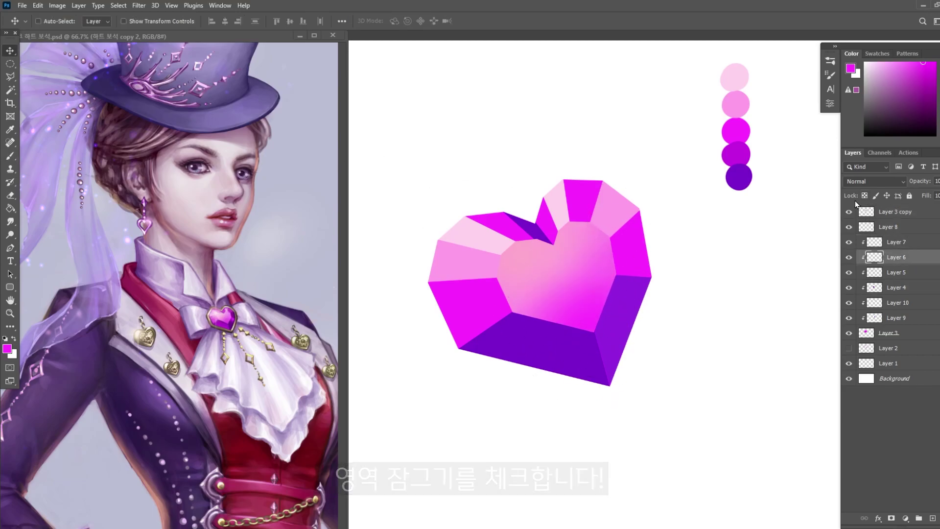
click(913, 275)
click(919, 290)
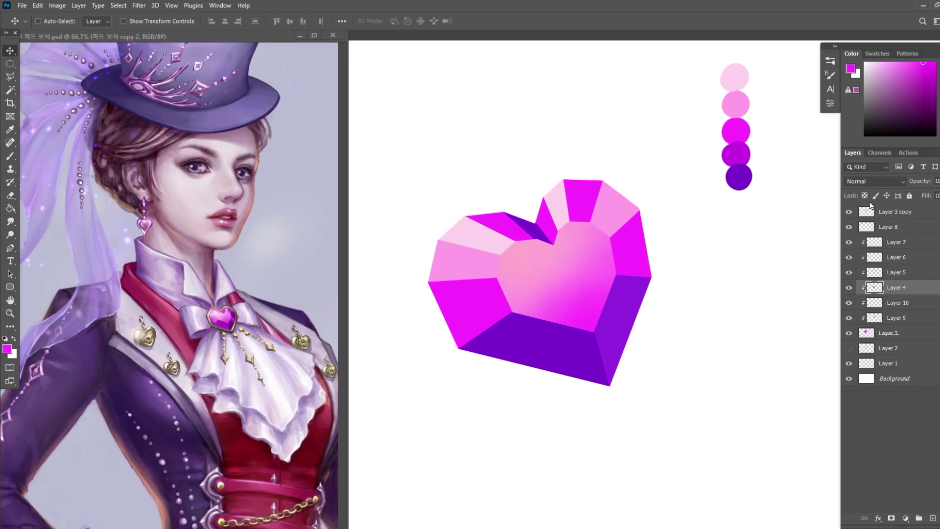
click(923, 304)
click(921, 319)
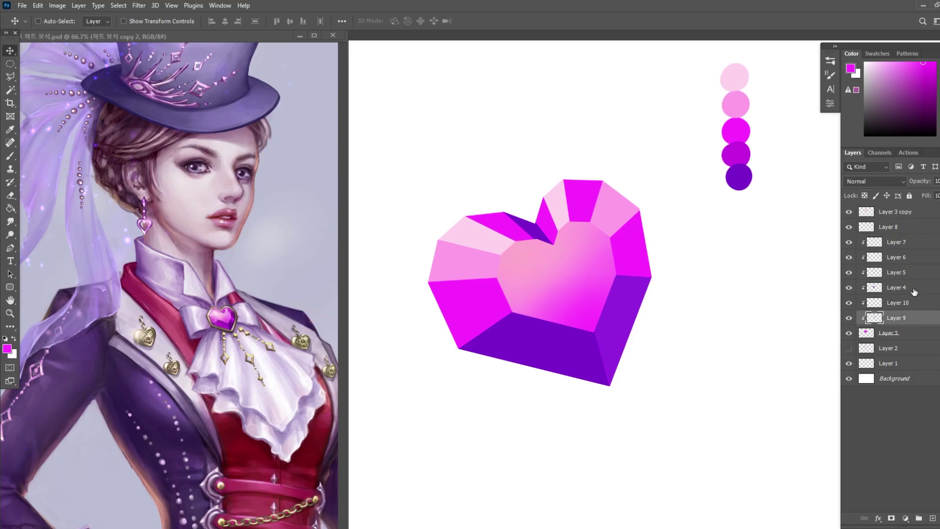
Shade the bottom facet on Layer 4 with lighter violet, grading from its left side to darker violet near the tip.
click(896, 287)
key(b)
mouse_move(524, 362)
mouse_down()
mouse_move(535, 344)
mouse_move(539, 368)
mouse_move(551, 359)
mouse_move(529, 348)
mouse_move(574, 366)
mouse_up()
alt+click(562, 374)
alt+click(510, 358)
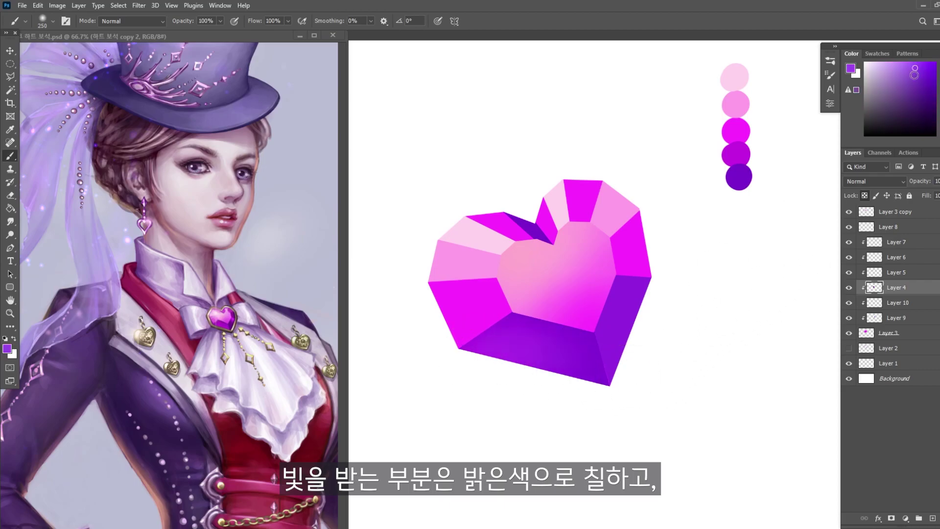
drag(511, 358, 594, 384)
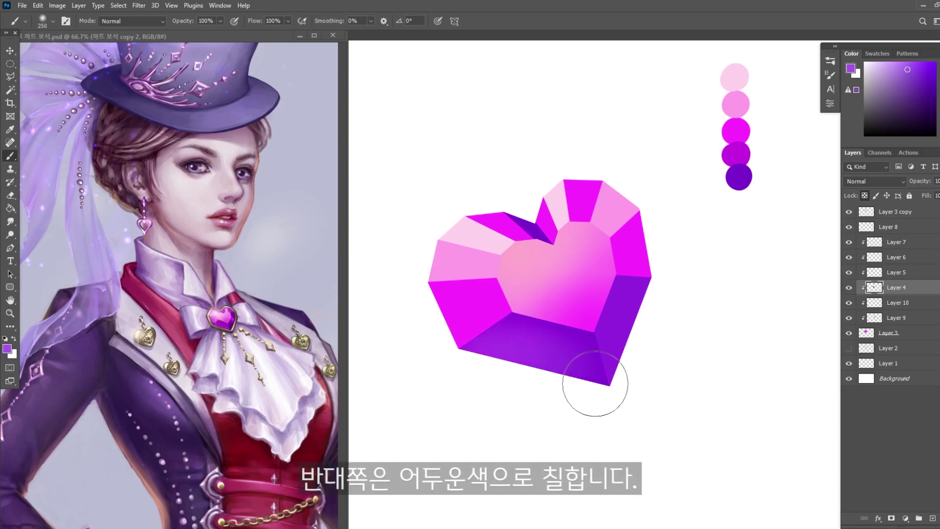
Shade the lower-right facet on Layer 9 with lighter and darker violets using a 150 px soft brush.
alt+click(743, 125)
key(alt+bracketleft)
key(alt+bracketleft)
alt+click(630, 241)
alt+click(634, 294)
drag(636, 279, 620, 325)
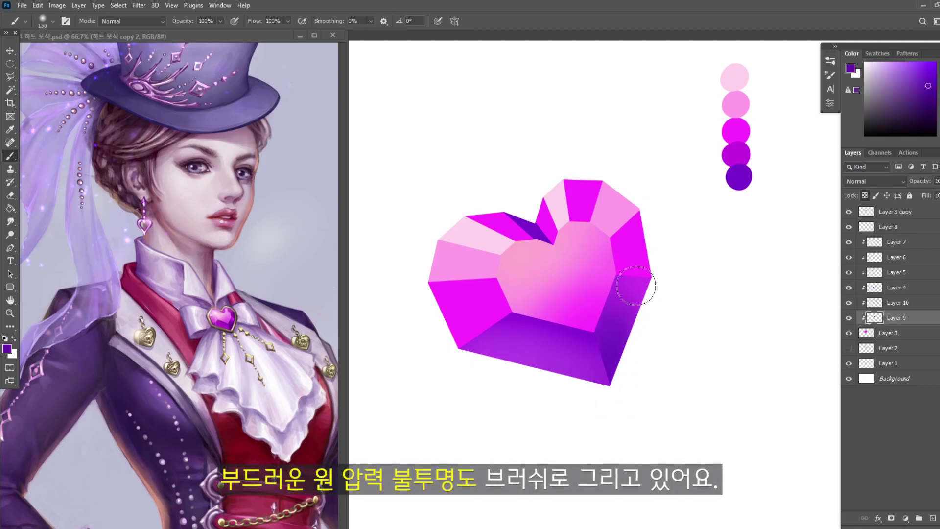
Blend magenta into the deep violet notch facet on Layer 7.
key(alt+bracketright)
key(alt+bracketright)
key(alt+bracketright)
key(alt+bracketright)
key(alt+bracketright)
alt+click(523, 228)
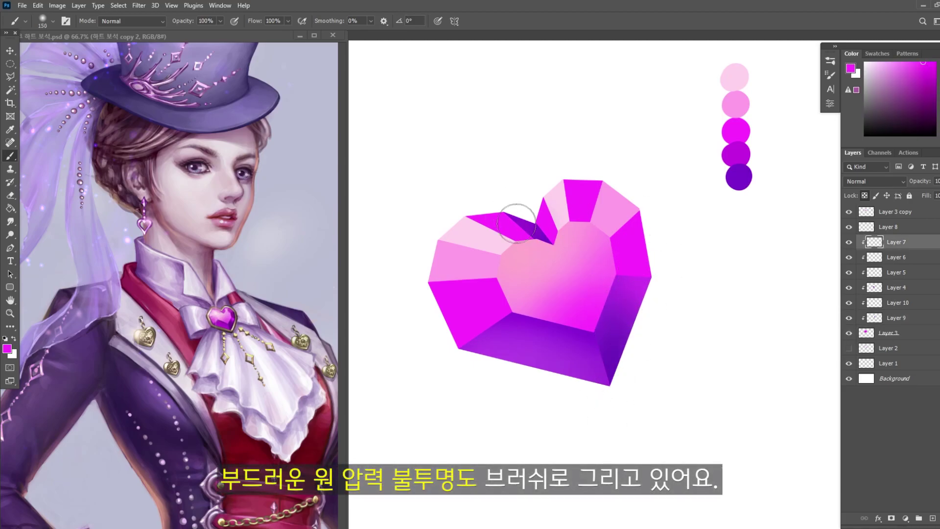
Set the brush mode to Overlay and brighten the pale upper-left facet on Layer 6 with pink.
click(132, 22)
click(117, 185)
key(alt+bracketleft)
alt+click(522, 252)
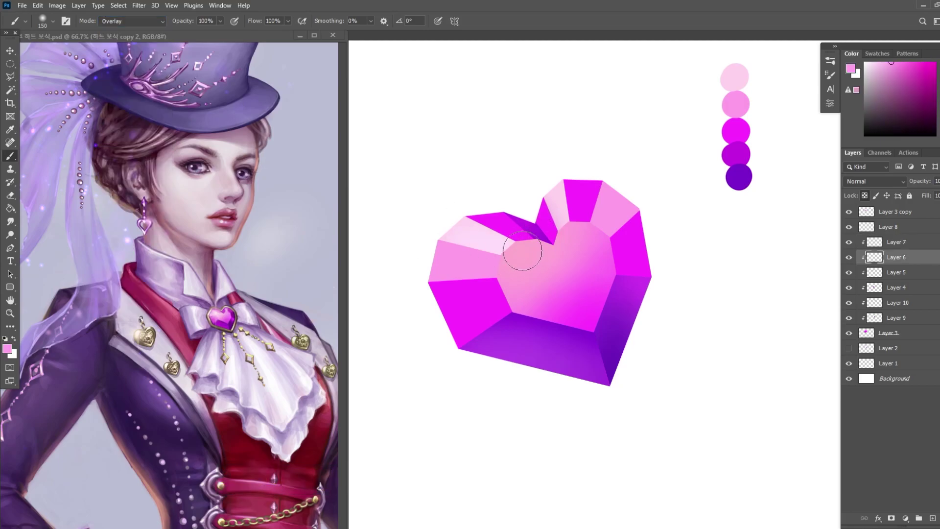
Return the brush to Normal mode and blend lighter pink into the lower-left facet on Layer 3.
key(alt+bracketleft)
key(alt+bracketleft)
key(alt+bracketleft)
key(alt+bracketleft)
key(alt+bracketleft)
key(shift+alt+n)
drag(470, 294, 461, 333)
mouse_move(455, 299)
mouse_down()
mouse_move(521, 287)
mouse_move(440, 304)
mouse_up()
Shade the right side facet on Layer 3 with light pink and violet.
drag(659, 237, 668, 235)
alt+click(617, 254)
drag(617, 254, 646, 264)
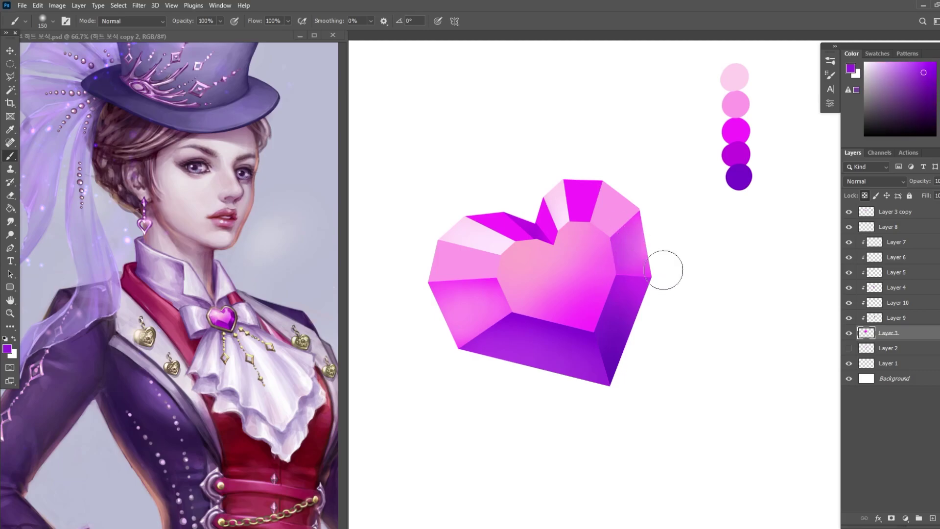
Set the brush mode to Overlay and add magenta reflected light to the lower-right facet on Layer 9.
key(alt+bracketright)
click(132, 21)
click(130, 178)
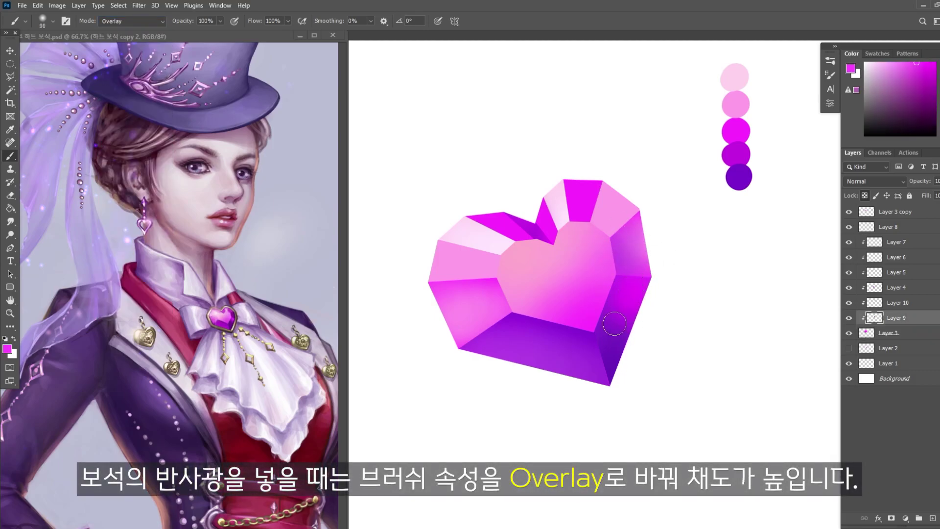
Add magenta reflected light along the lower edge of the bottom facet on Layer 4.
click(859, 332)
key(alt+bracketright)
key(alt+bracketright)
key(alt+bracketright)
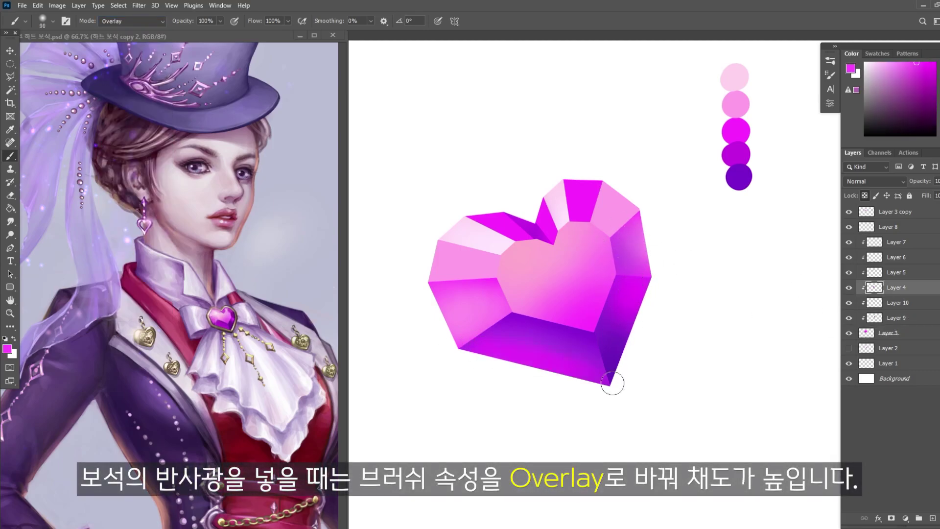
Deepen the lower-left facet on Layer 3 with deep violet and return the brush to Normal mode.
key(alt+bracketleft)
key(alt+bracketleft)
key(alt+bracketleft)
alt+click(734, 168)
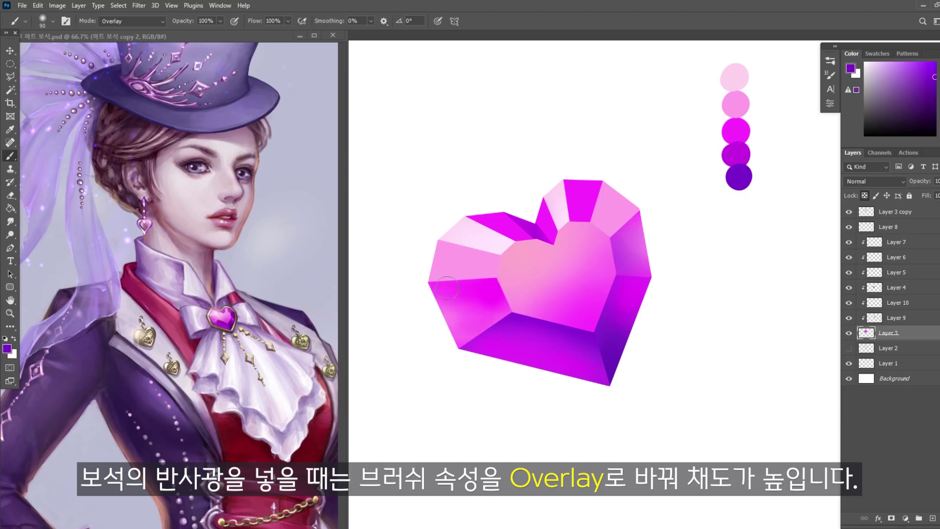
key(shift+alt+n)
Enlarge the brush to 200 px and shade the upper-right facet on Layer 10 with magenta.
key(bracketright)
key(bracketright)
key(bracketright)
key(bracketright)
key(bracketright)
alt+click(453, 293)
key(alt+bracketright)
key(alt+bracketright)
key(alt+bracketright)
key(alt+bracketright)
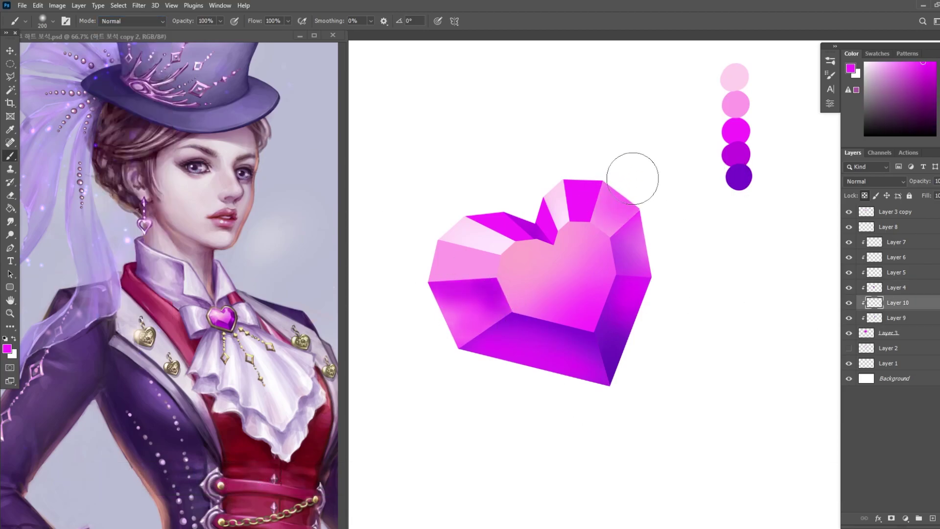
Adjust the left side, upper-left and notch facets with magenta and pink so that neighbouring facets separate clearly.
key(bracketleft)
key(bracketleft)
key(bracketleft)
key(bracketleft)
key(alt+bracketleft)
key(alt+bracketleft)
key(alt+bracketleft)
key(alt+bracketleft)
alt+click(453, 216)
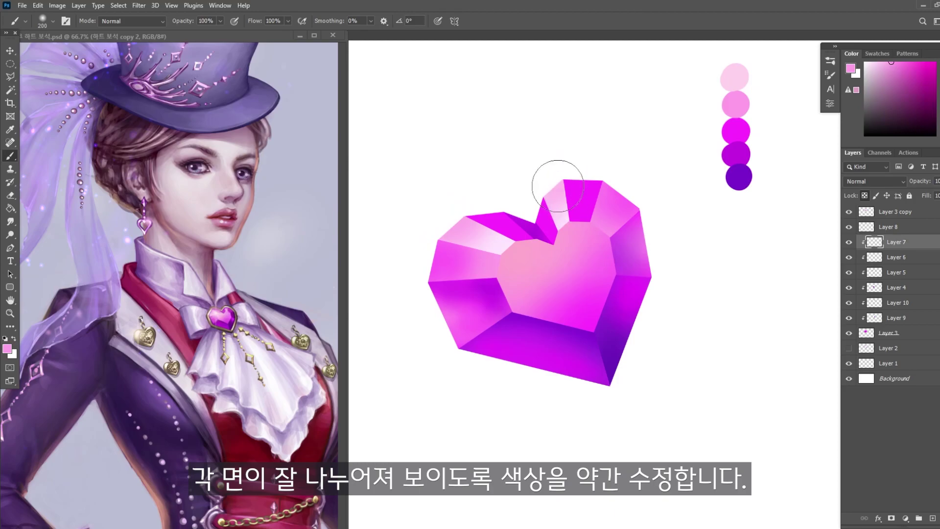
drag(504, 230, 523, 227)
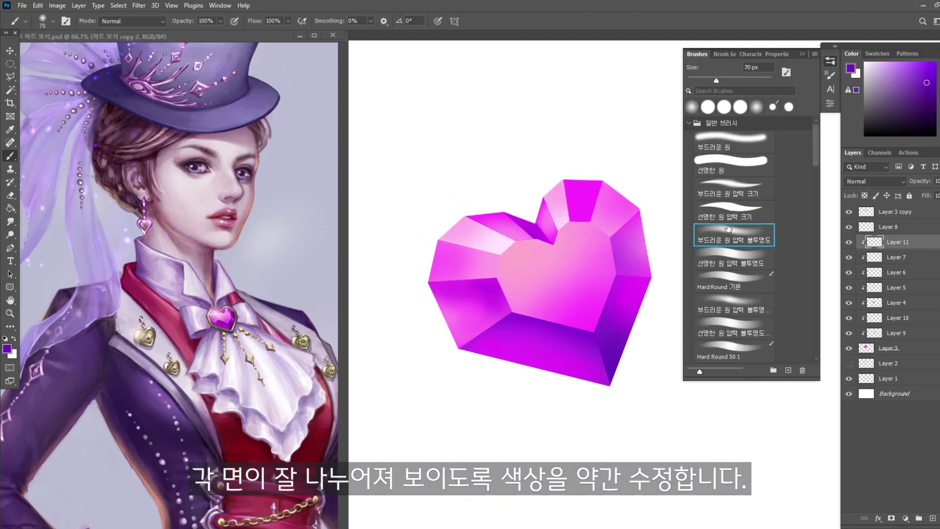
Paint a deep violet bevel along the heart's left outer edge on clipped Layer 11 with a 25 px hard round brush.
click(762, 11)
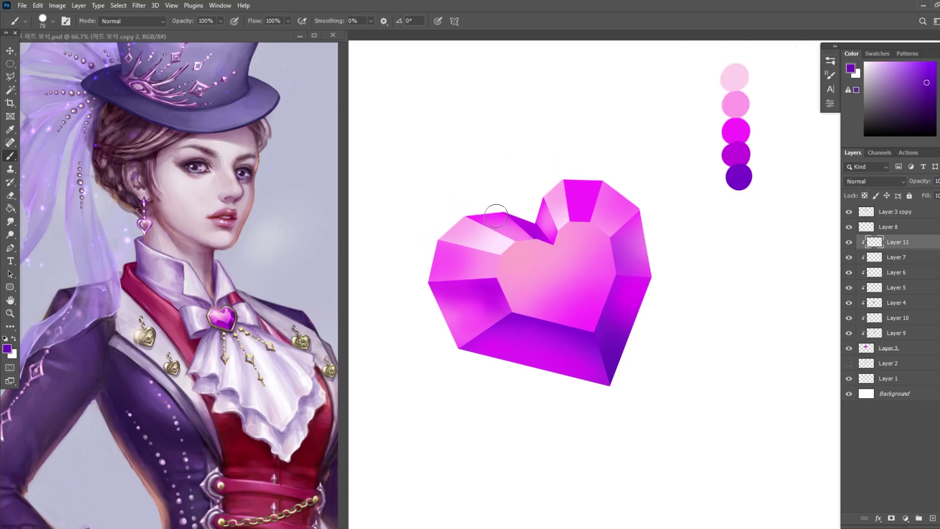
key(bracketleft)
key(bracketleft)
key(bracketleft)
key(bracketleft)
key(bracketleft)
key(bracketleft)
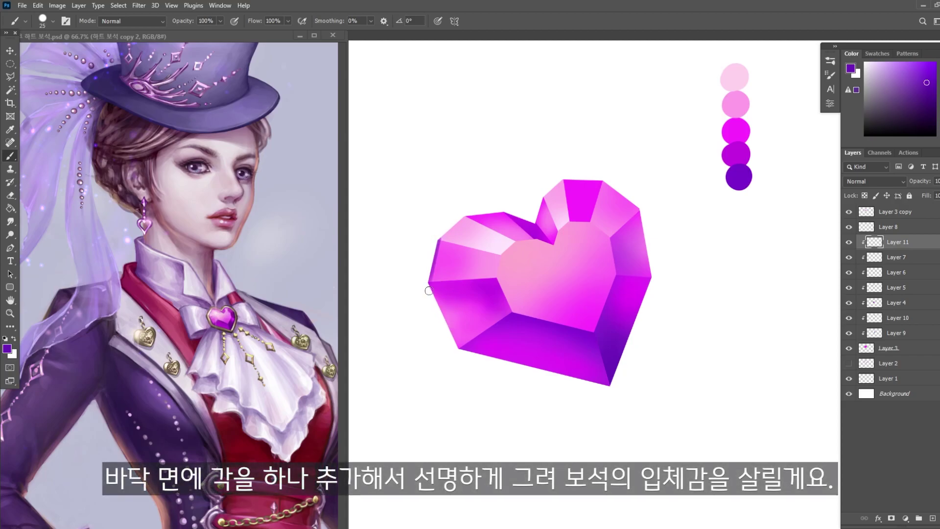
Continue the thin bevel around the heart's remaining outer edges with sampled magenta and violet tones.
alt+click(450, 222)
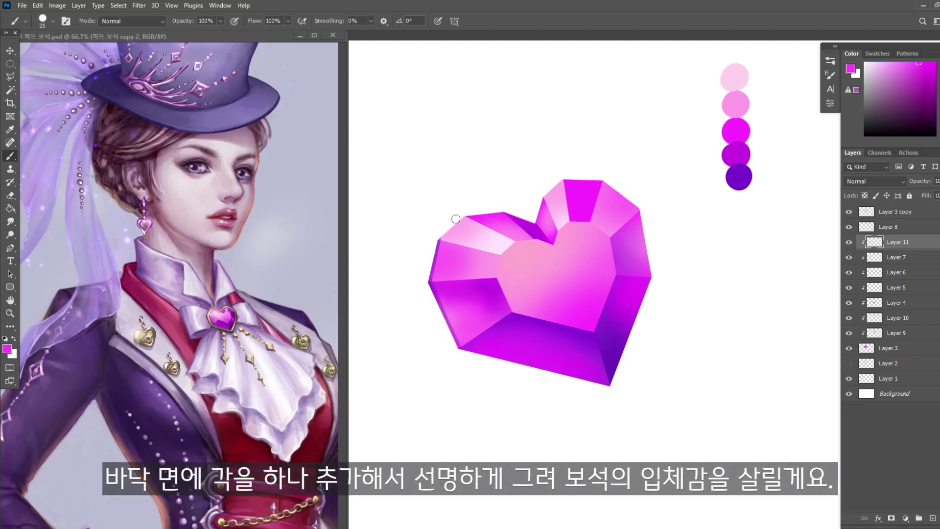
alt+click(469, 214)
alt+click(622, 347)
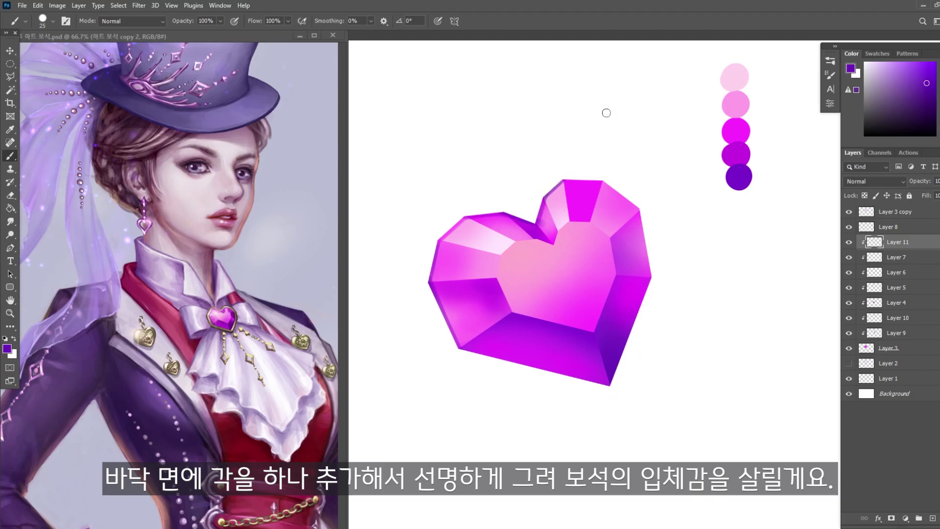
alt+click(630, 298)
alt+click(625, 312)
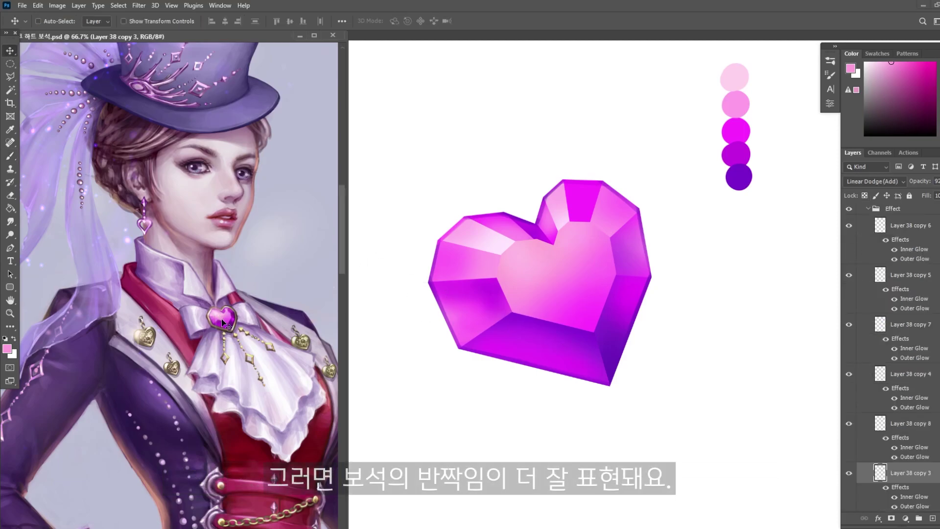
Copy the sparkle effect layer from the portrait's heart brooch onto the gem and scale it up to about 557%.
drag(211, 323, 581, 155)
key(ctrl+t)
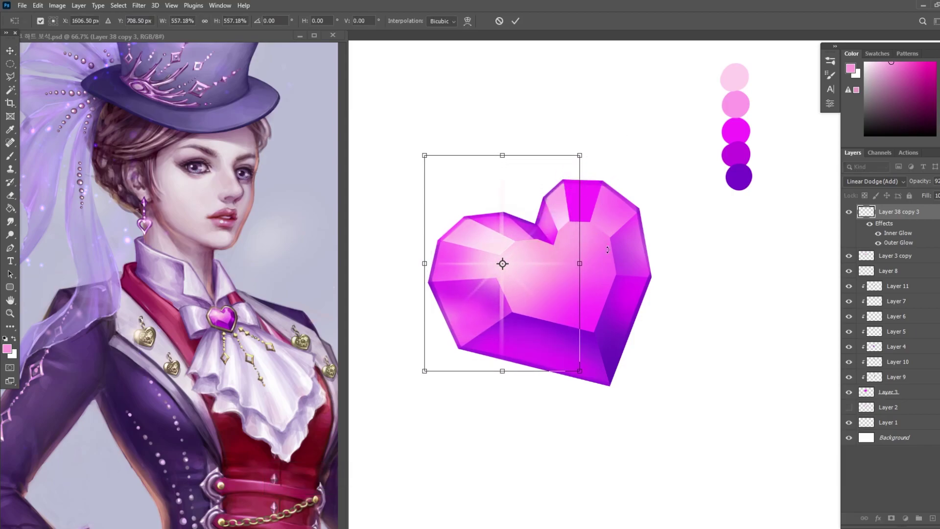
key(Return)
Duplicate the sparkle, shrink the copy, and place it on the upper-right lobe's top corner.
drag(497, 268, 583, 227)
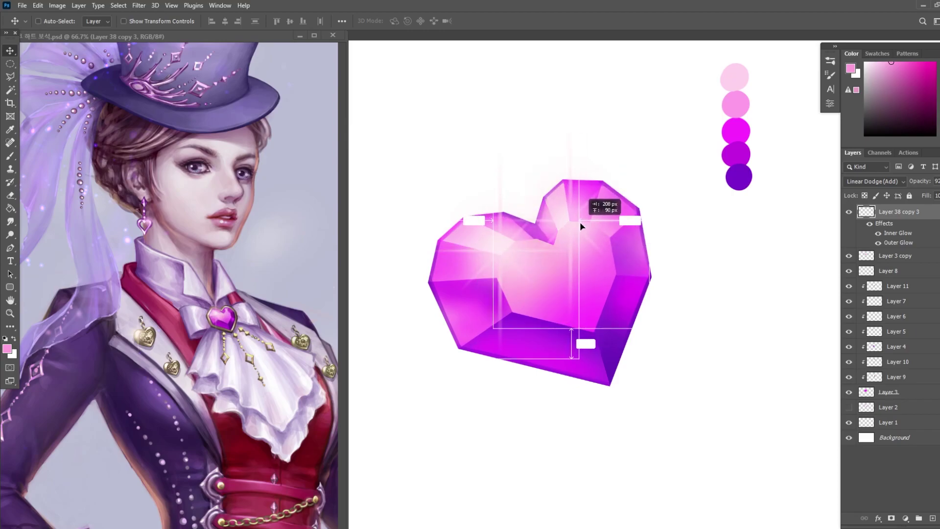
key(ctrl+t)
drag(651, 336, 600, 258)
key(Return)
drag(575, 225, 605, 190)
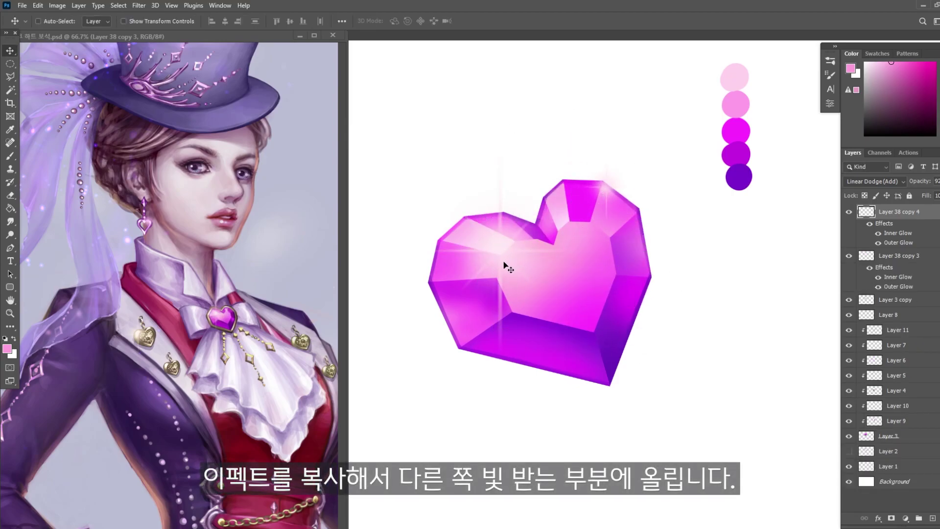
Add a new layer directly above the background and fill it with dark grey.
key(ctrl+shift+alt+n)
key(g)
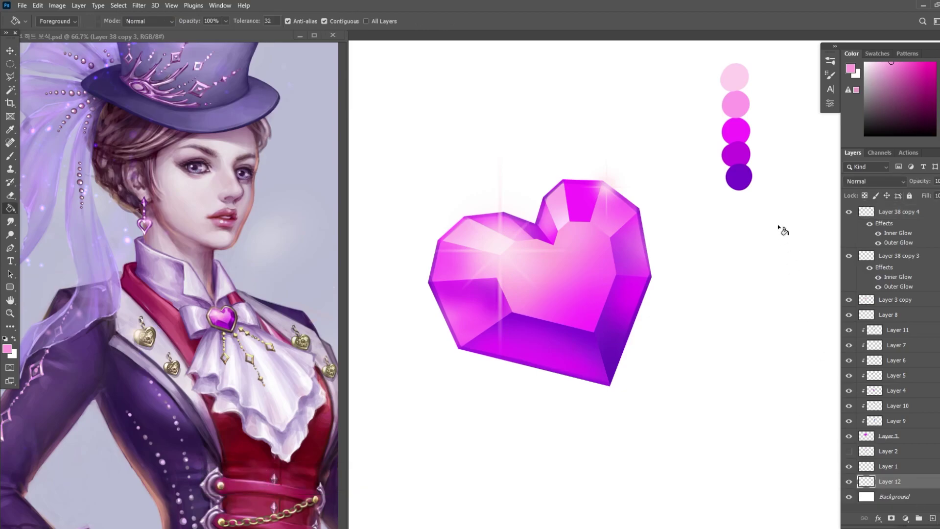
key(d)
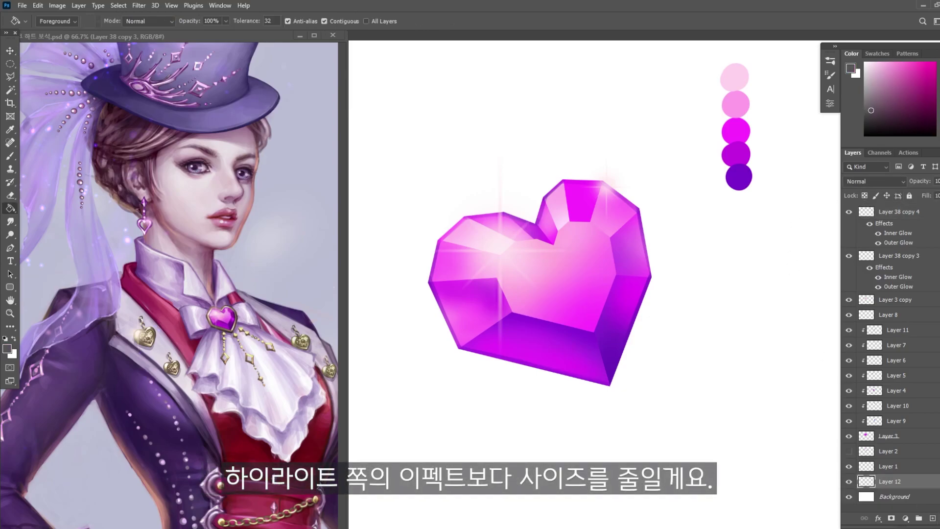
click(715, 160)
Deepen the lower-right facet on Layer 9 with dark violet using the Overlay brush.
alt+click(734, 174)
key(b)
ctrl+click(593, 335)
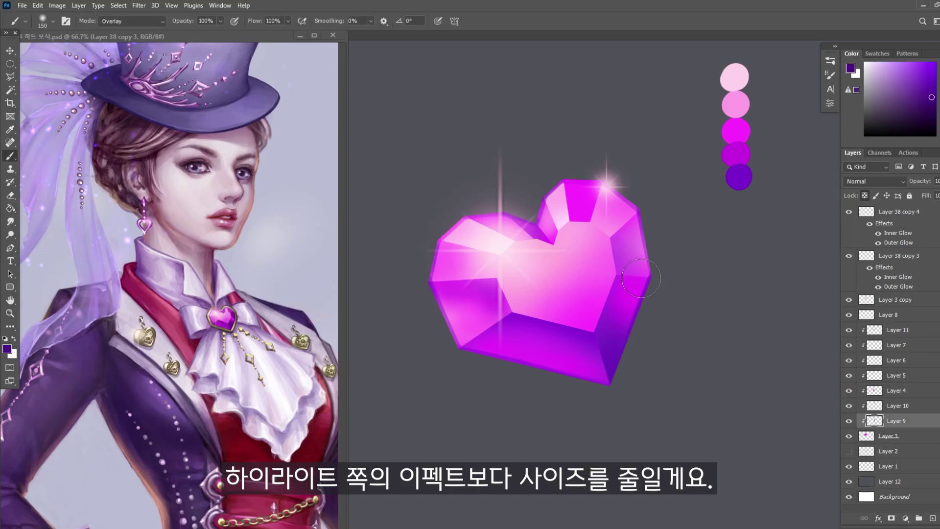
click(888, 435)
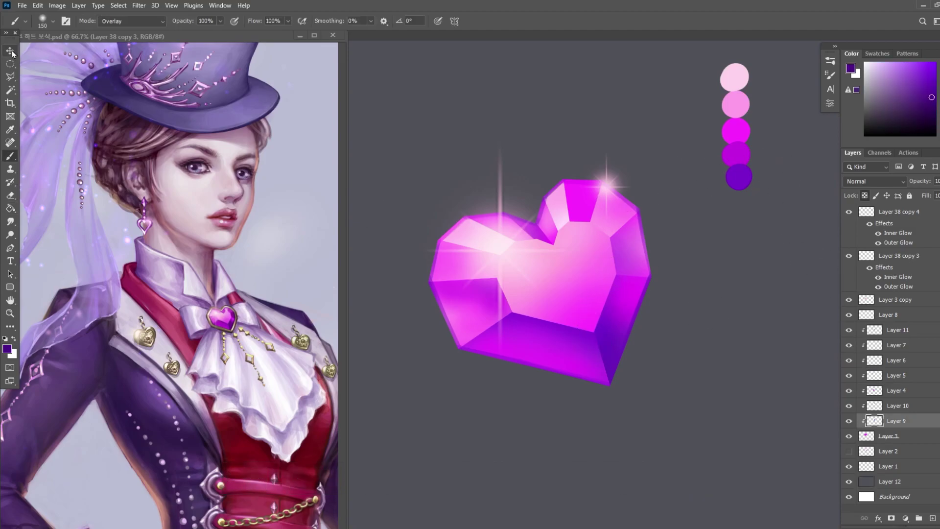
Set the brush blend mode to Normal and shade the heart's upper-right side facet on Layer 3 with violet sampled from the palette.
alt+click(577, 202)
click(132, 21)
click(128, 25)
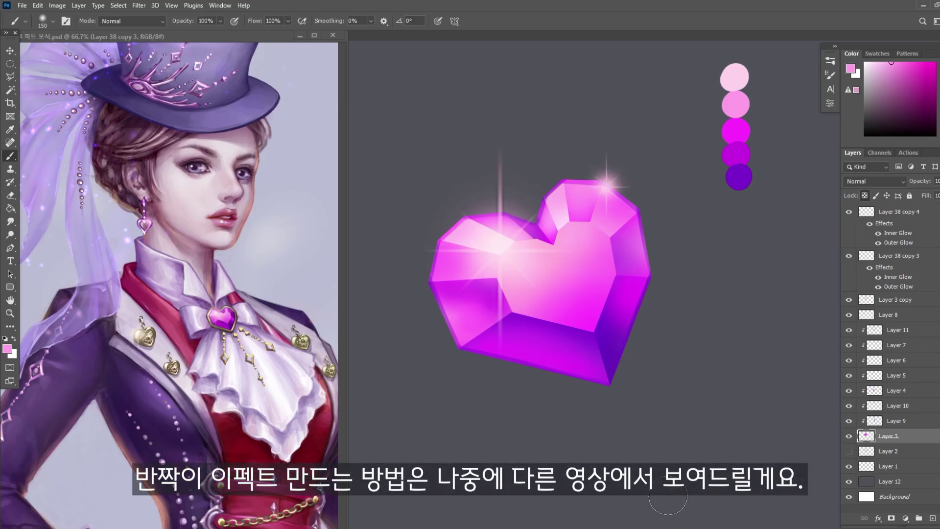
alt+click(552, 229)
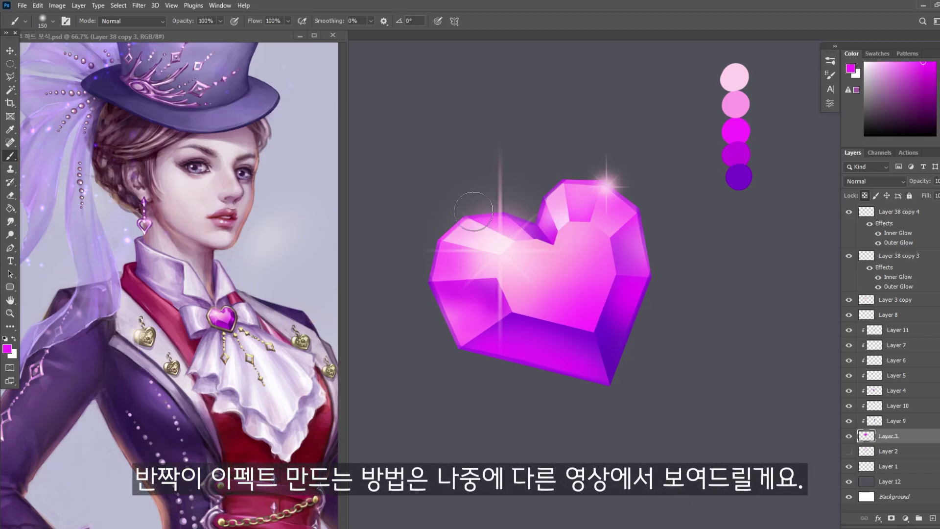
key(alt+bracketright)
key(alt+bracketright)
key(alt+bracketleft)
key(alt+bracketleft)
alt+click(738, 176)
drag(638, 274, 622, 215)
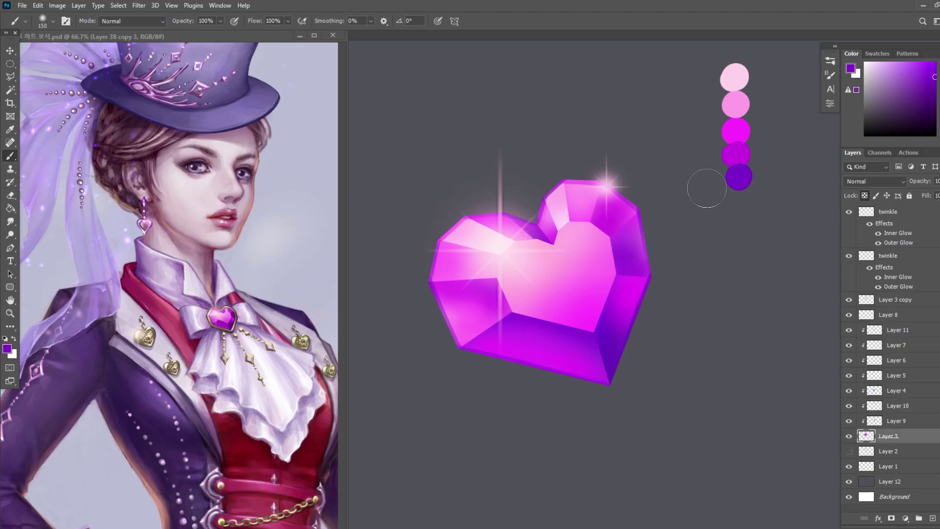
alt+click(736, 132)
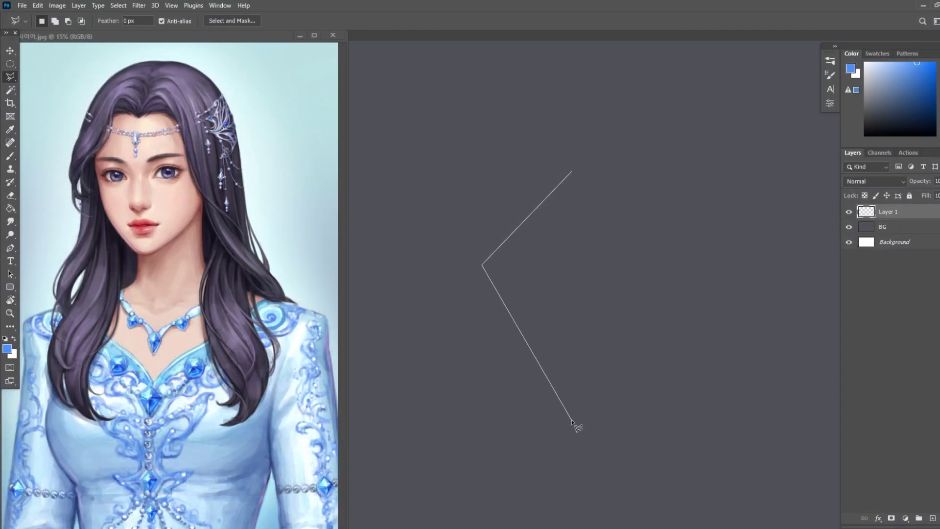
Outline an elongated diamond on Layer 1 with the Polygonal Lasso and fill it with medium blue.
click(572, 424)
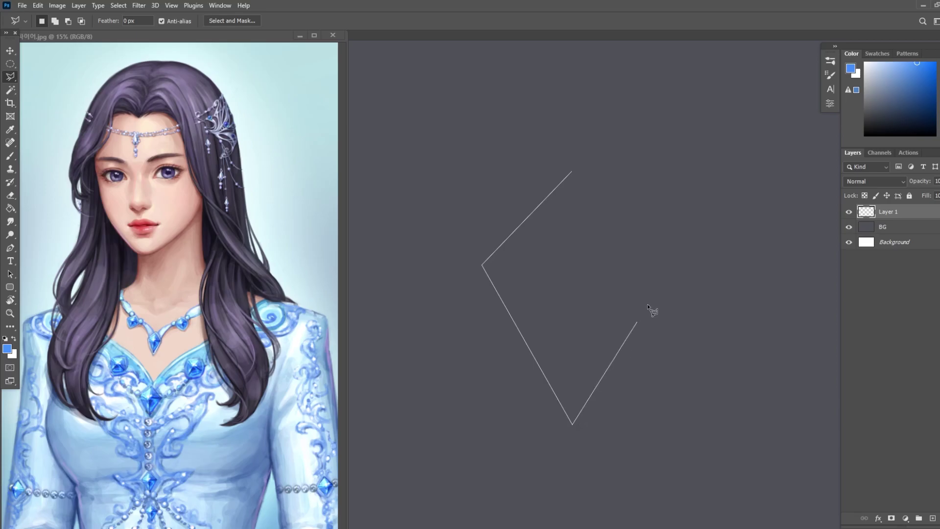
click(666, 269)
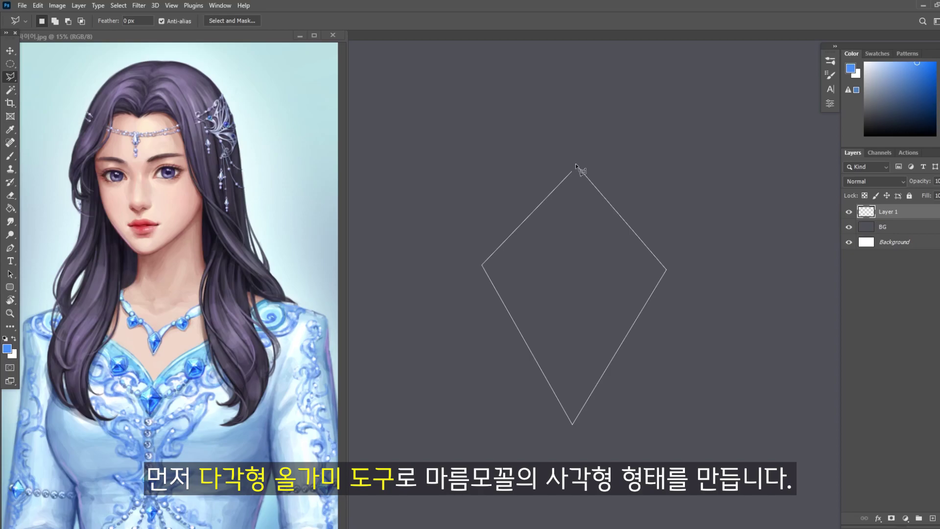
click(571, 172)
key(g)
click(577, 252)
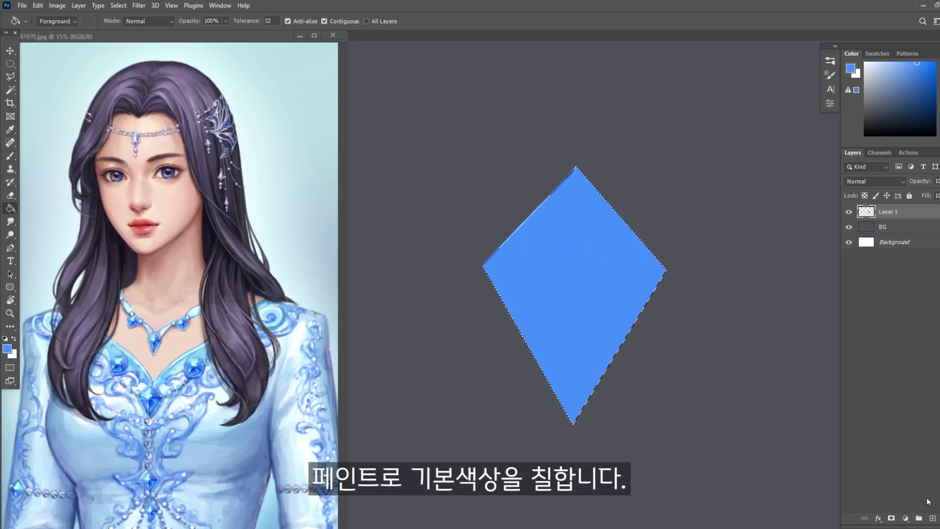
Add a new layer, deselect the diamond, and paint a round medium-blue palette swatch to the right of it.
click(932, 518)
key(ctrl+d)
key(b)
click(751, 162)
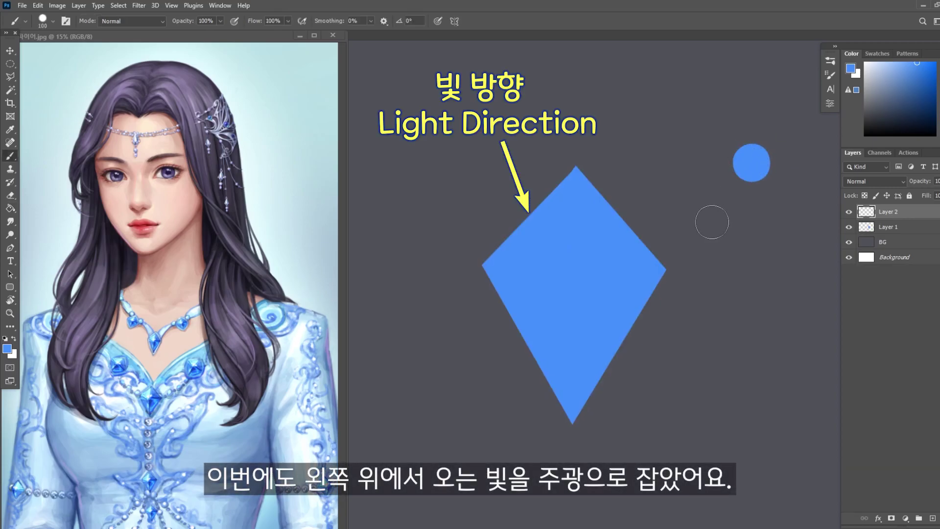
Select the diamond's upper-left triangular facet on Layer 1 and copy it onto its own layer with Layer Via Copy.
click(919, 232)
key(l)
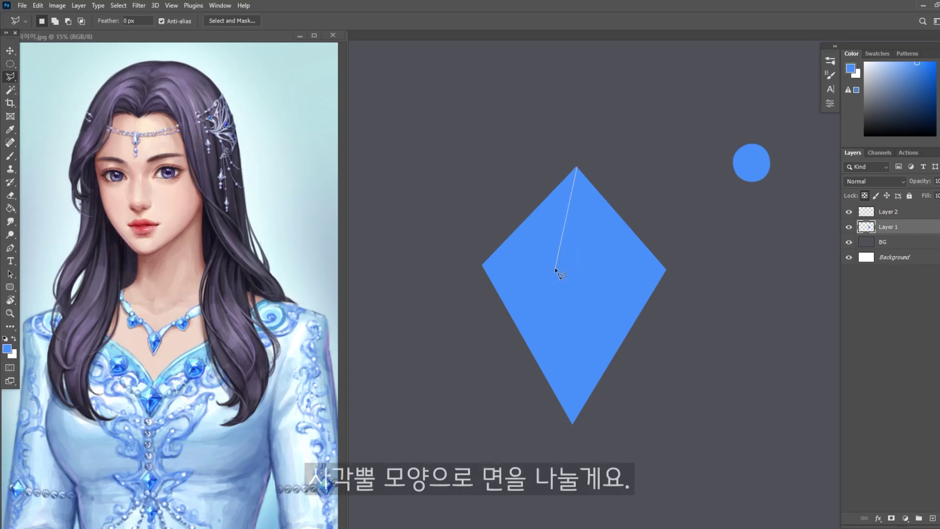
click(561, 275)
click(480, 267)
click(517, 187)
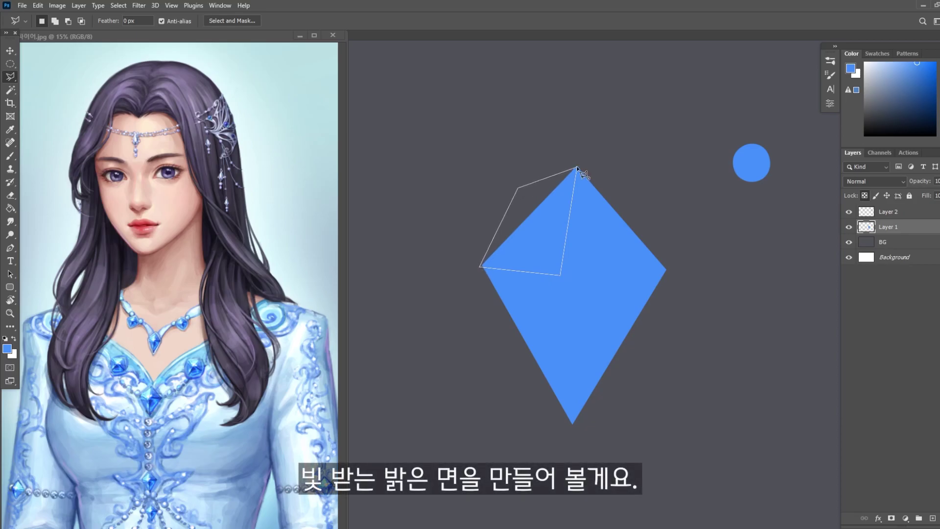
click(577, 167)
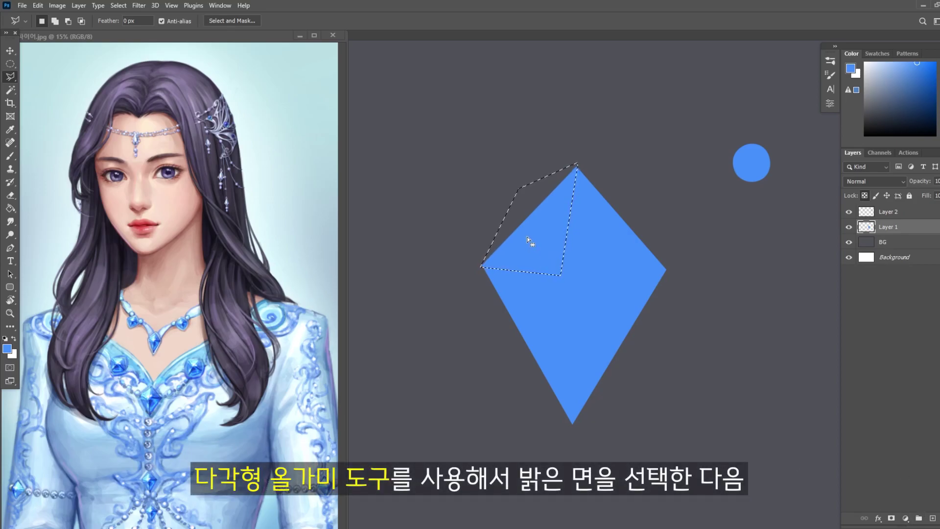
right_click(546, 252)
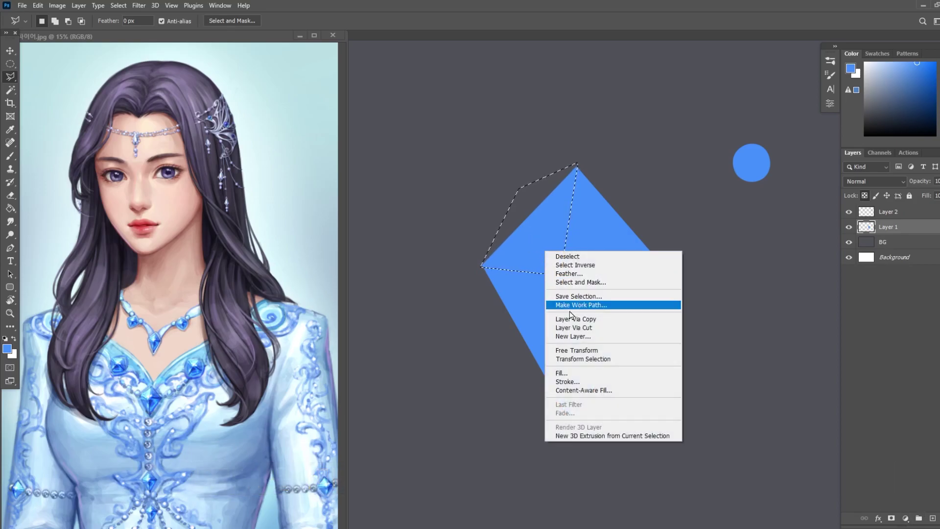
click(600, 321)
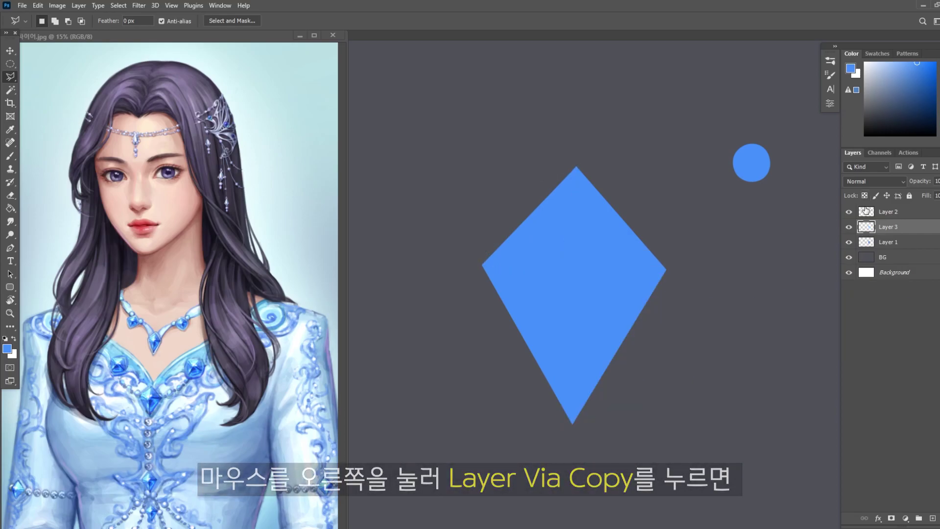
click(849, 242)
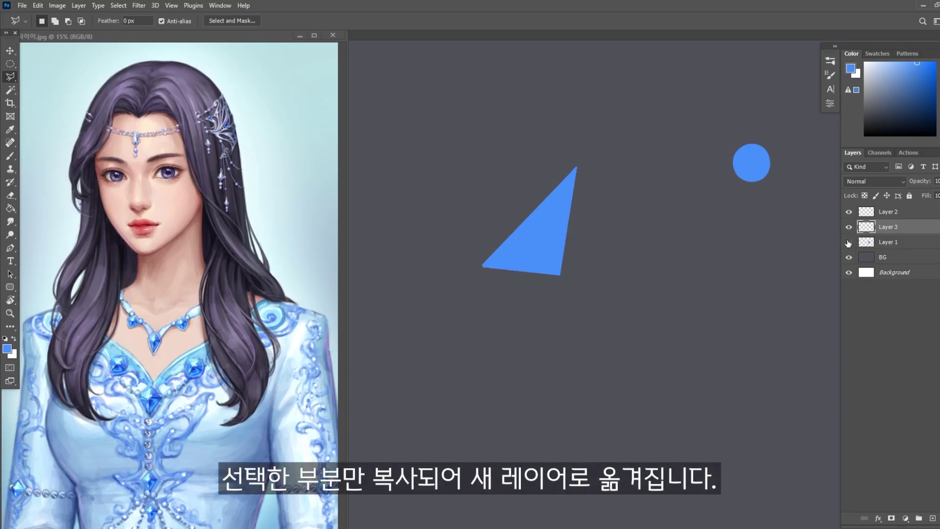
click(848, 228)
click(849, 227)
click(849, 241)
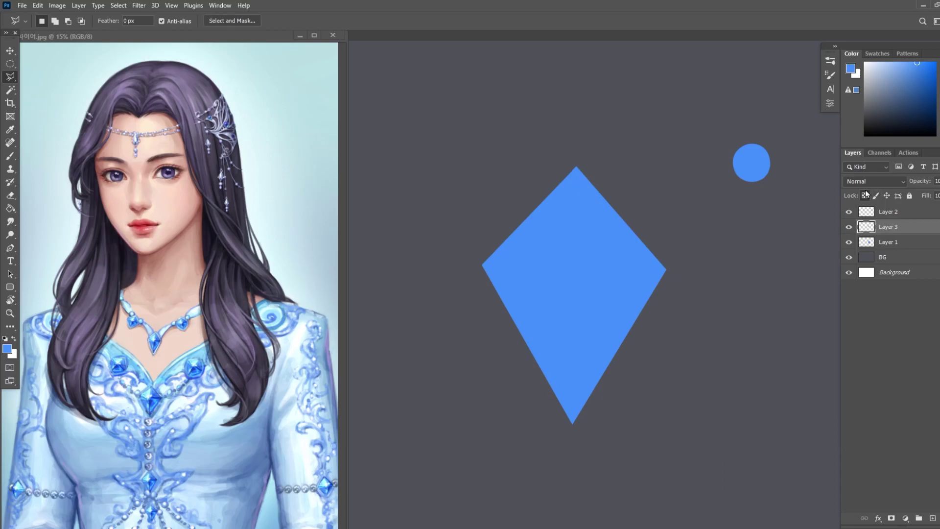
Lock the transparent pixels of the upper-left facet's layer and paint the facet light cyan with a 200 px brush.
key(b)
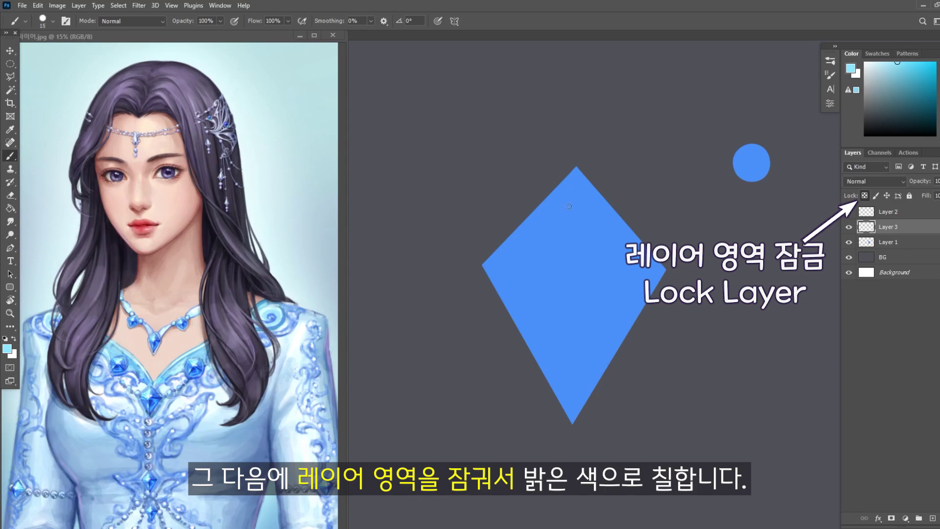
key(bracketright)
key(bracketright)
key(bracketright)
key(bracketright)
key(bracketright)
key(bracketright)
mouse_move(563, 171)
mouse_down()
mouse_move(574, 197)
mouse_move(543, 276)
mouse_move(571, 130)
mouse_up()
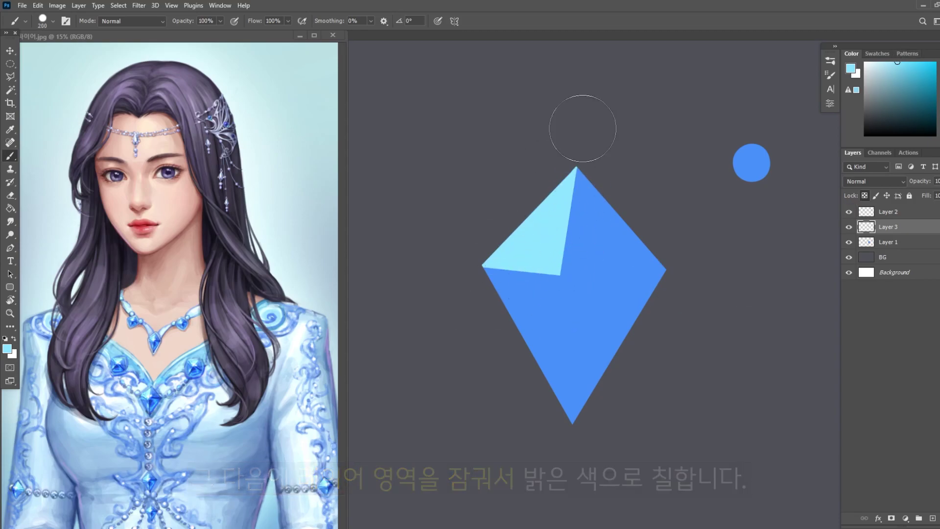
Select the diamond's lower-right facet on Layer 1 with the Polygonal Lasso and copy it onto a new layer.
click(10, 77)
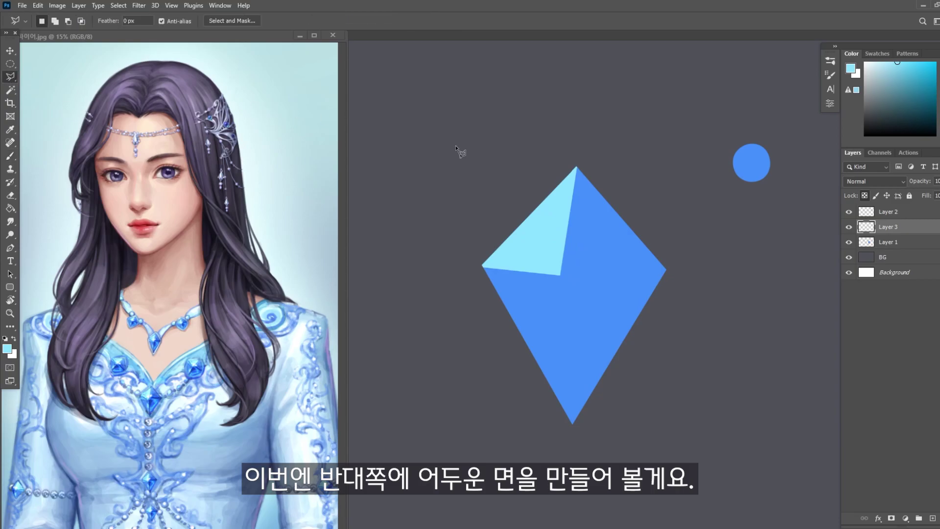
key(alt+bracketleft)
click(561, 276)
click(573, 431)
click(676, 392)
click(696, 281)
click(669, 269)
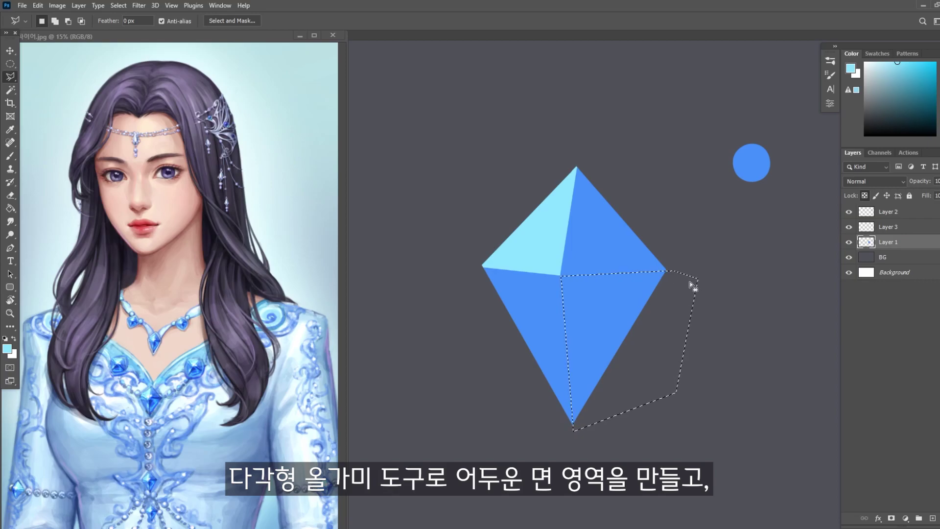
right_click(617, 312)
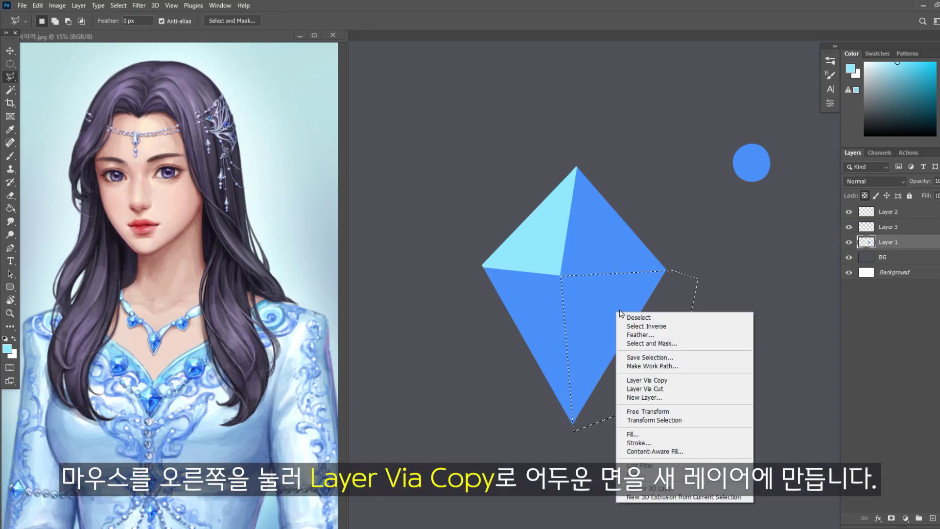
click(667, 382)
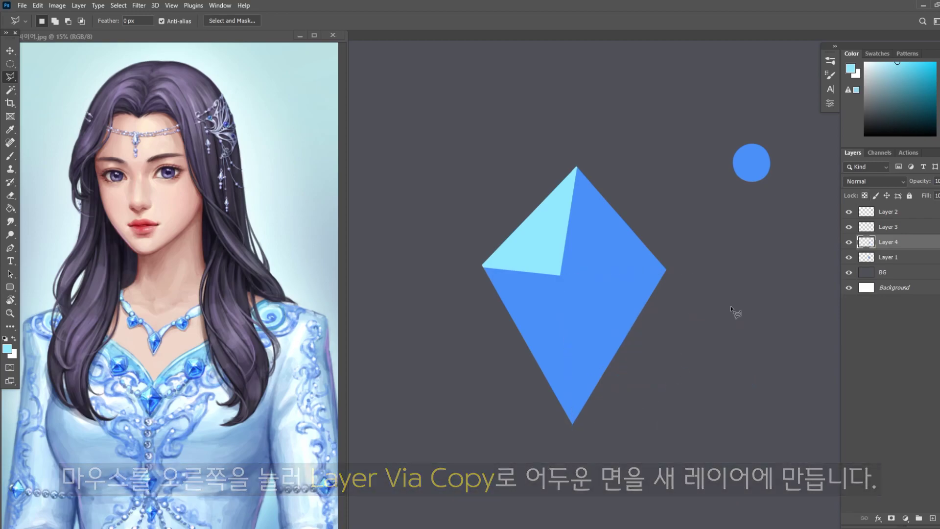
Lock the transparent pixels of Layer 4 and paint the lower-right facet deep blue.
key(b)
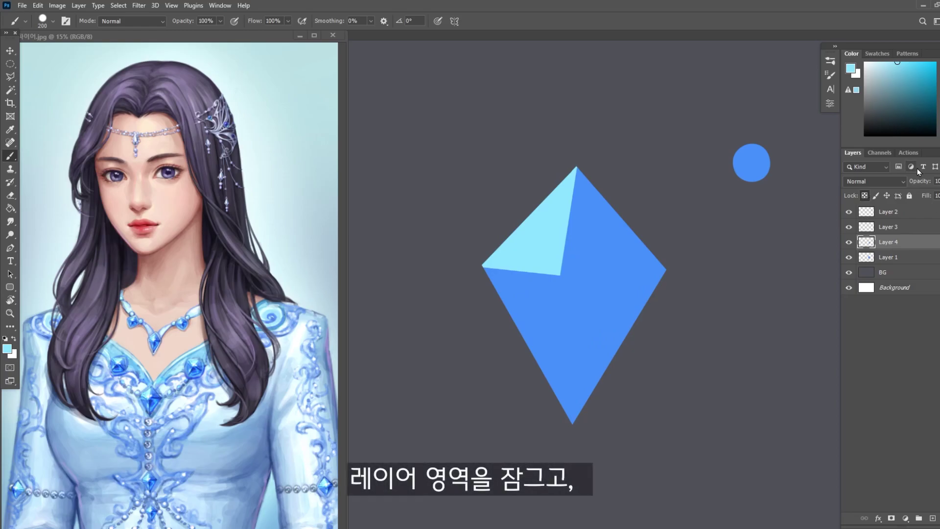
click(924, 64)
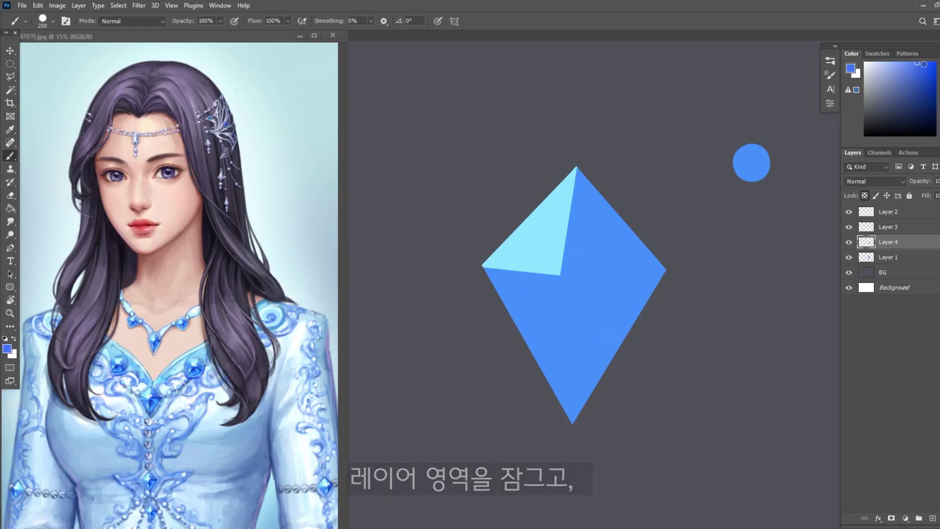
mouse_move(594, 267)
mouse_down()
mouse_move(587, 333)
mouse_move(622, 391)
mouse_up()
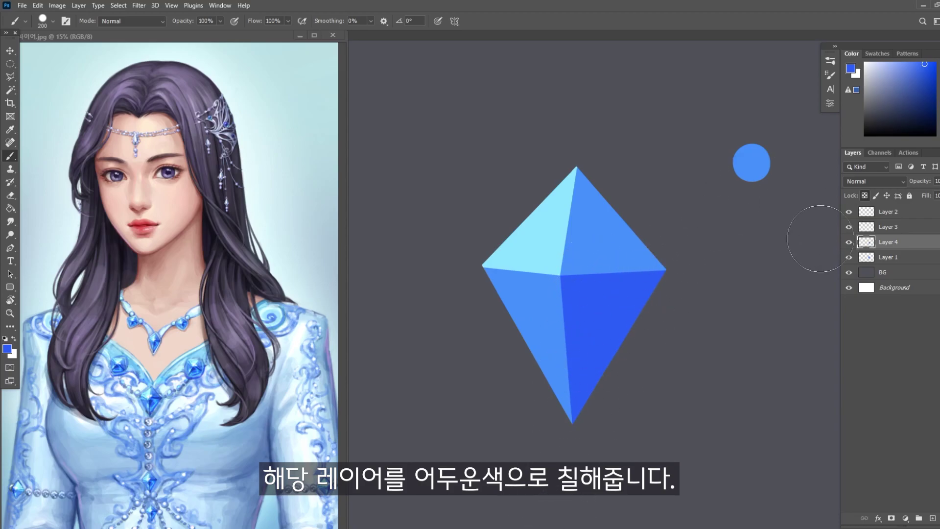
Add round deep-blue, light-cyan and dark-navy-blue swatches to the color palette on Layer 2 with a 70 px brush.
click(908, 211)
key([)
key([)
key([)
key([)
key([)
key([)
key([)
key([)
key([)
key([)
key(bracketright)
key(bracketright)
key(bracketright)
click(752, 201)
alt+click(542, 258)
click(750, 126)
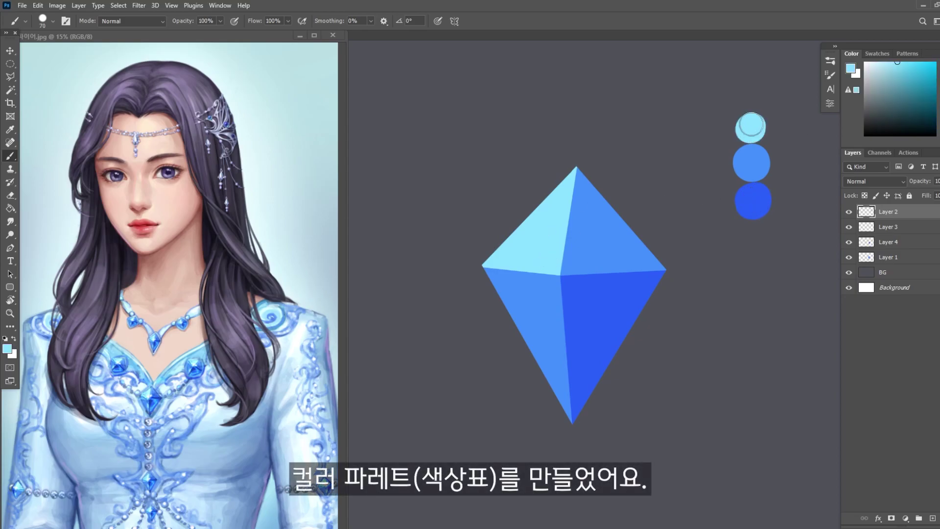
click(754, 238)
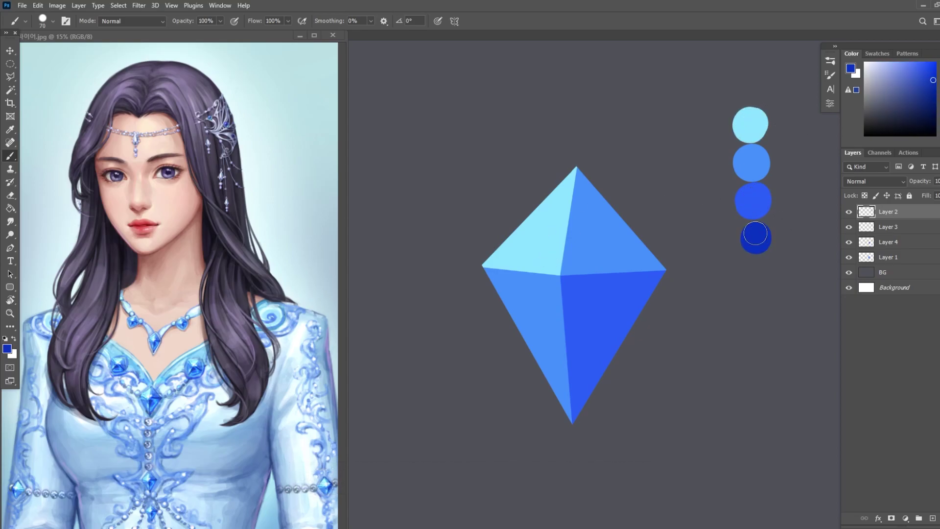
Switch the brush to the soft round pressure-opacity preset (부드러운 원 압력 불투명도).
key(alt+bracketleft)
key(alt+bracketleft)
key(alt+bracketleft)
click(829, 73)
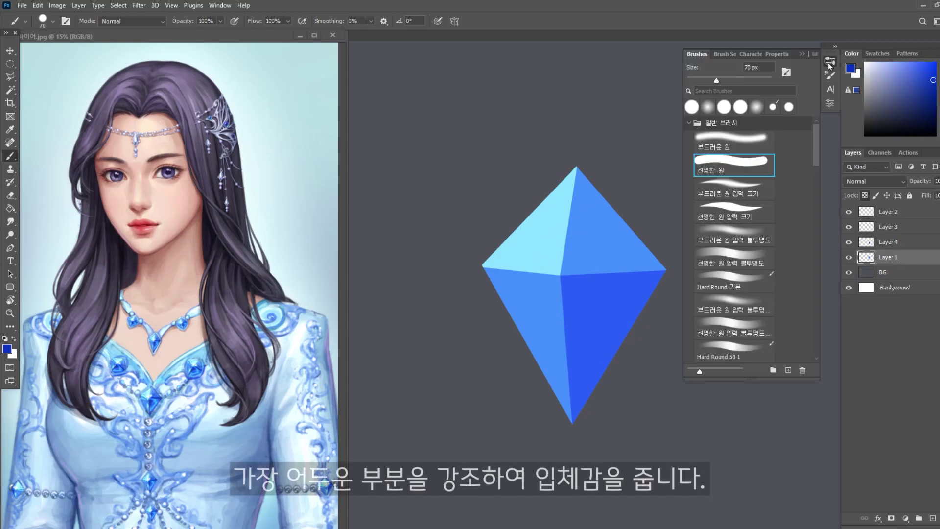
click(740, 238)
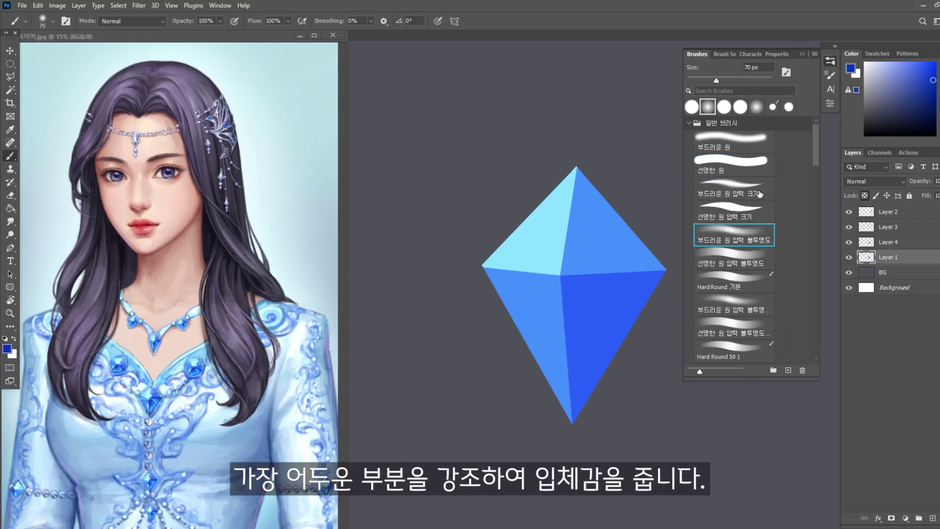
click(803, 54)
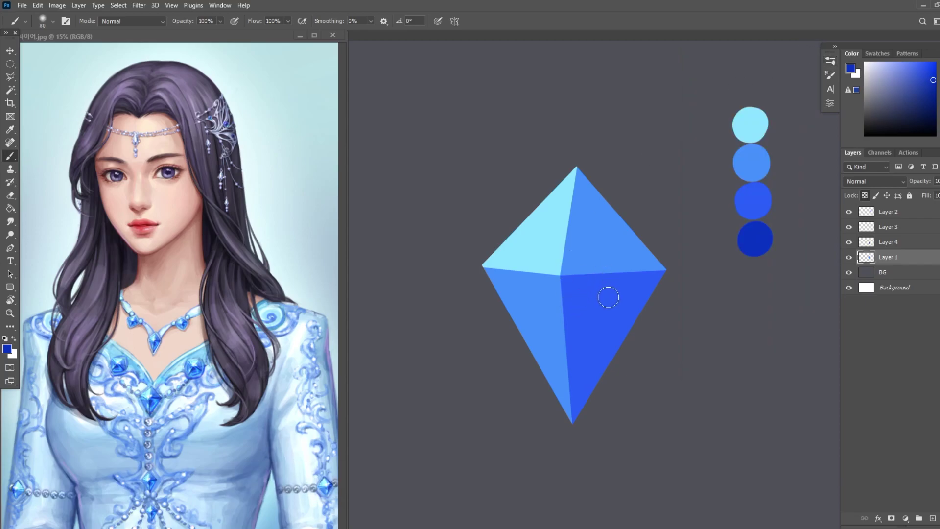
Shade the inner upper corner of the lower-right facet on Layer 4 with dark blue using a 400 px soft brush.
key(alt+bracketright)
key(bracketright)
key(bracketright)
key(bracketright)
key(bracketright)
key(bracketright)
key(bracketright)
key(bracketright)
key(bracketright)
key(bracketright)
key(bracketright)
drag(556, 315, 588, 274)
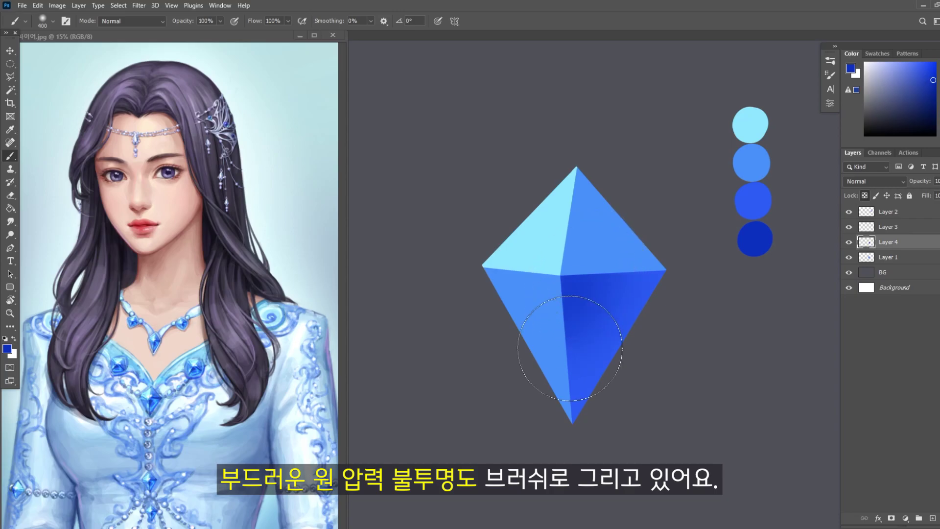
Shade the upper-right and lower-left facets on Layer 1 with dark blue using a 300 px soft brush.
click(909, 258)
key(bracketleft)
mouse_move(627, 265)
mouse_down()
mouse_move(669, 204)
mouse_move(638, 279)
mouse_move(684, 256)
mouse_up()
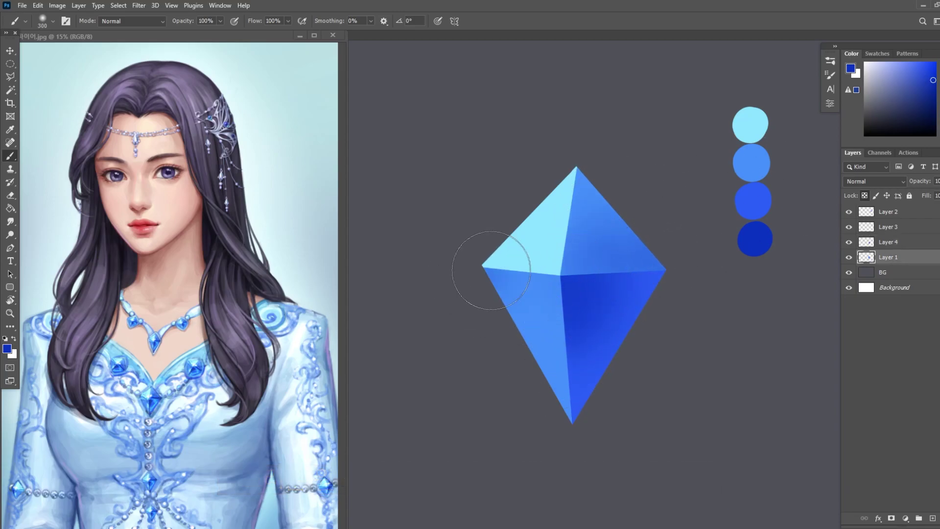
Shade the lower part of the light upper-left facet on Layer 3 with the palette's medium blue.
click(890, 230)
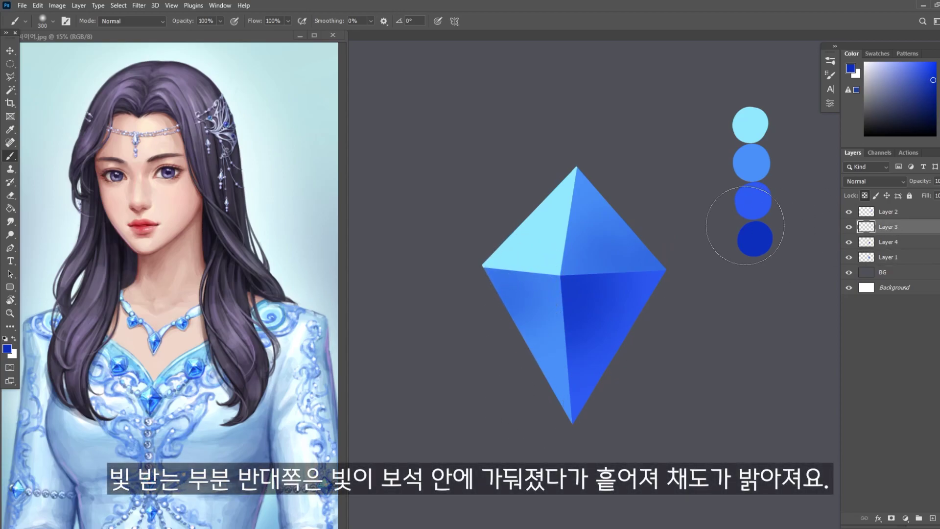
alt+click(751, 156)
drag(506, 262, 544, 243)
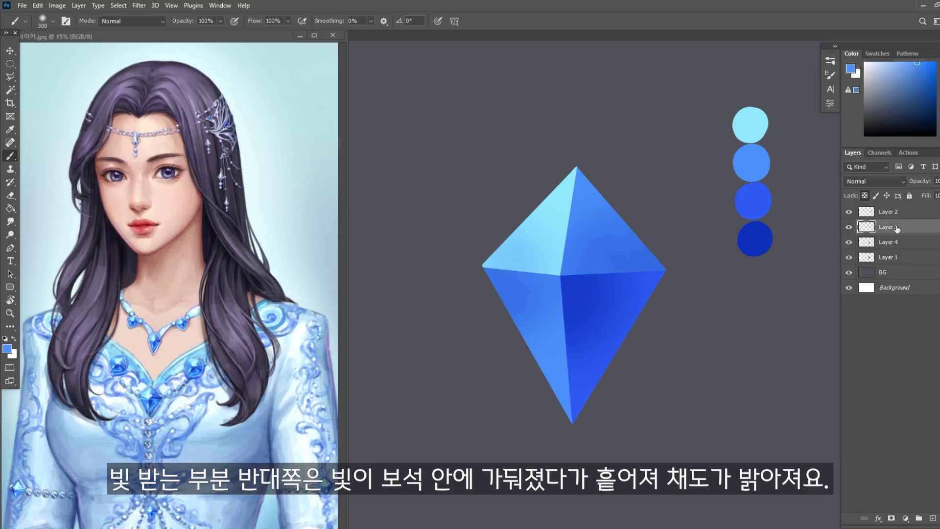
Brighten the upper-left and lower-right facets with the palette's light cyan, using the brush in Overlay mode.
alt+click(750, 122)
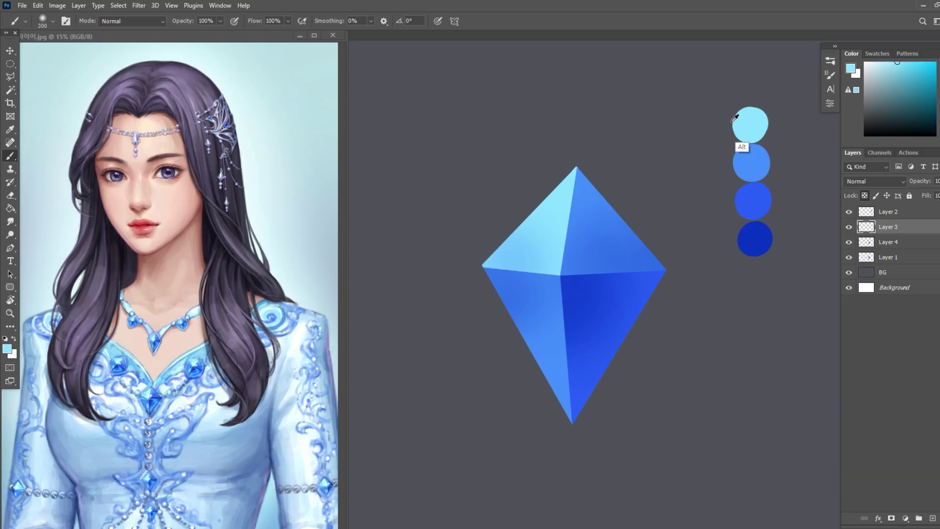
click(132, 22)
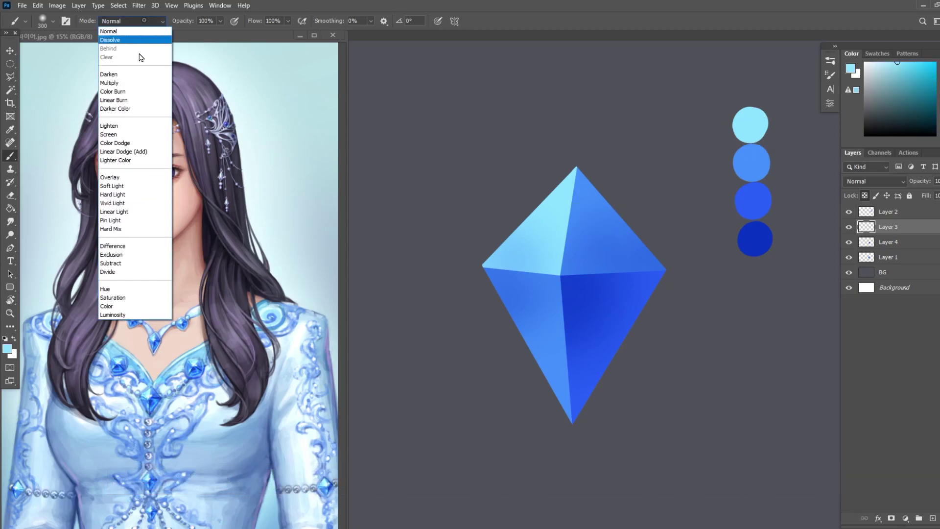
click(130, 179)
key(alt+bracketleft)
key(bracketleft)
mouse_move(651, 255)
mouse_down()
mouse_move(617, 286)
mouse_move(627, 299)
mouse_move(600, 337)
mouse_move(671, 293)
mouse_up()
Add a light cyan Overlay glow to the outer parts of the lower-left and upper-right facets on Layer 1.
key(alt+bracketleft)
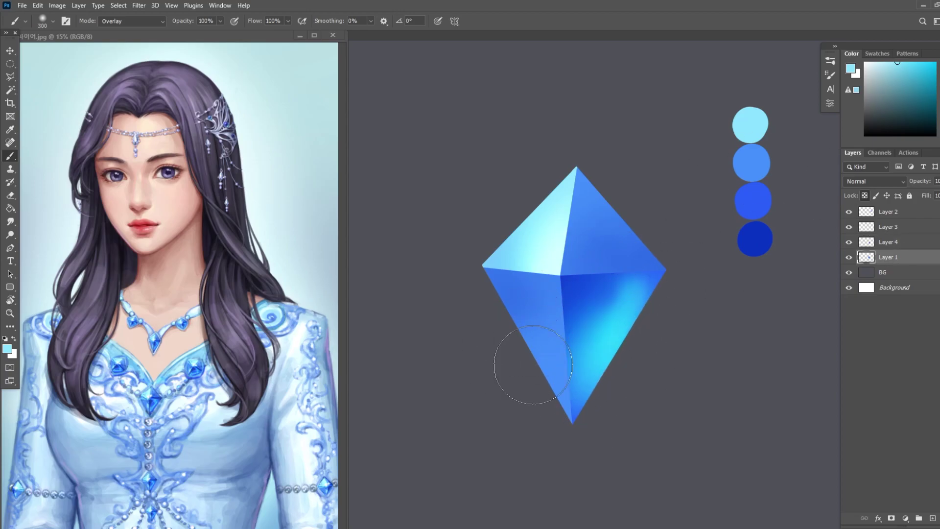
drag(521, 356, 509, 294)
mouse_move(629, 210)
mouse_down()
mouse_move(604, 244)
mouse_move(635, 227)
mouse_move(635, 275)
mouse_up()
Deepen the dark corners of the upper-right and lower facets with the palette's darkest blue in Overlay mode.
key(alt+bracketright)
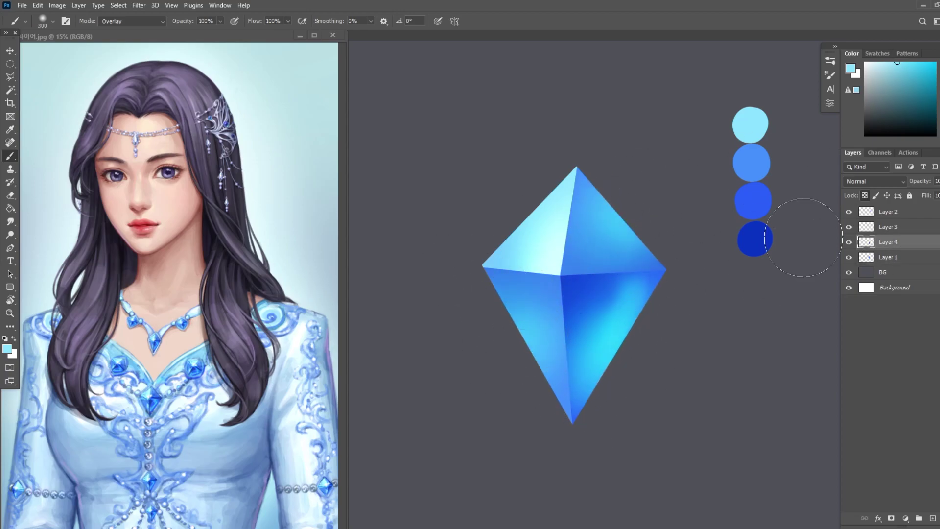
alt+click(755, 239)
key(alt+bracketleft)
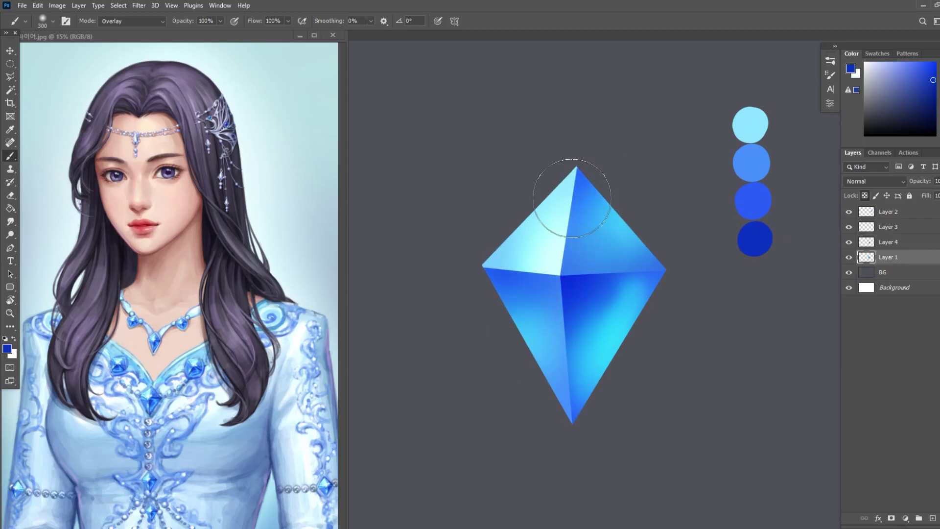
Paint small light cyan reflections along the lower-left facet's upper edge and inside the two right-hand facets, using 45 to 70 px brushes.
alt+click(750, 125)
drag(523, 279, 554, 282)
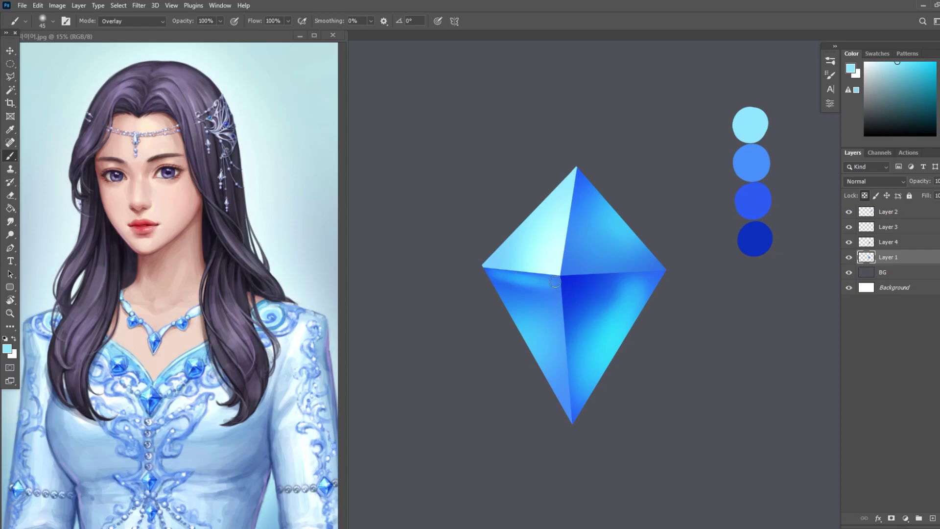
key(bracketright)
key(bracketright)
key(bracketright)
drag(594, 193, 573, 265)
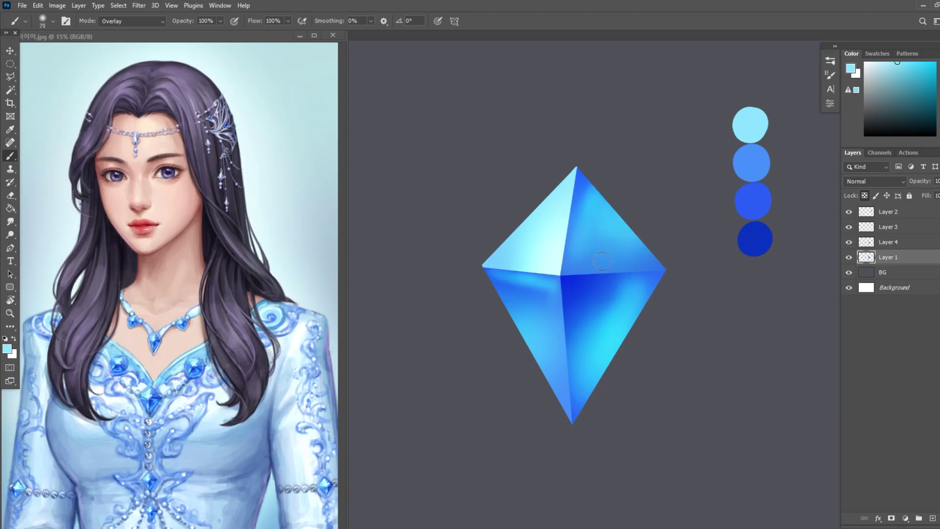
alt+click(544, 264)
drag(578, 386, 655, 262)
Add a new layer above the facets, clip the facet layers to Layer 1 and merge them into it.
key(ctrl+shift+alt+n)
click(830, 74)
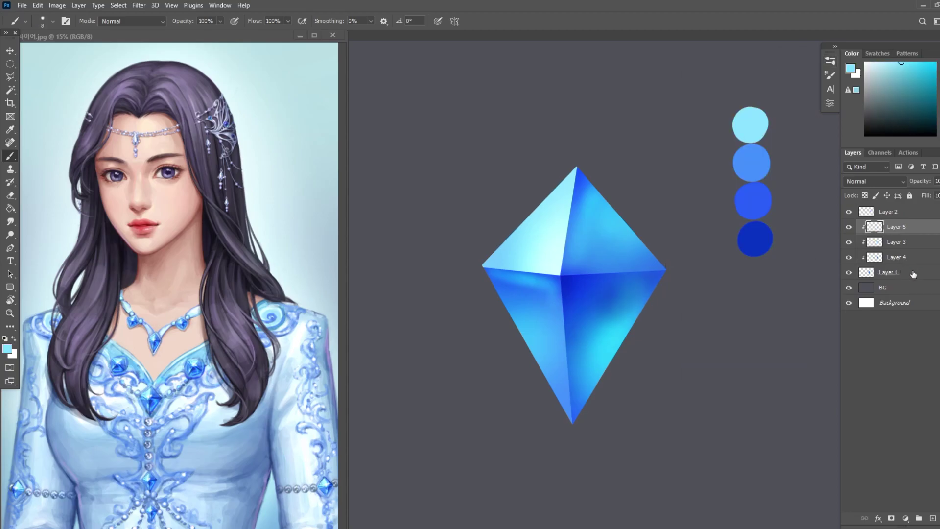
click(911, 258)
key(ctrl+e)
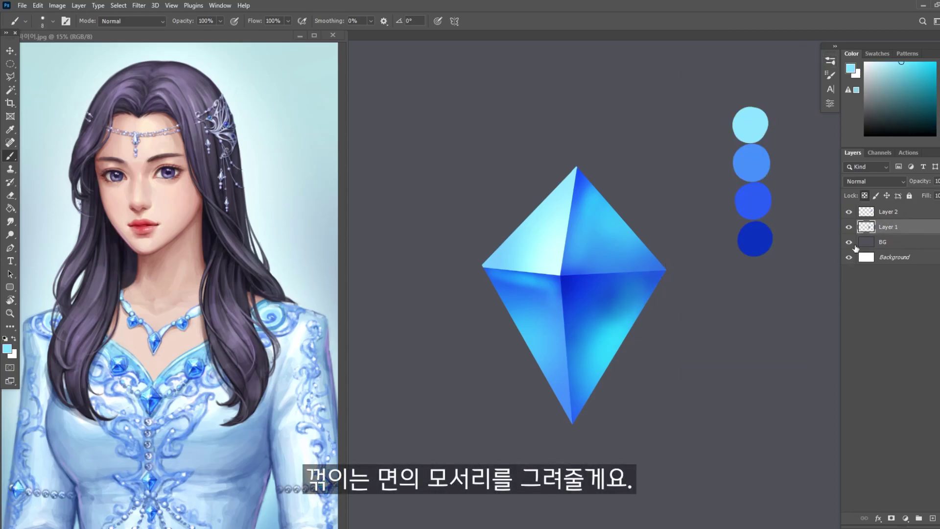
Highlight the inner ridges where the facets meet with light cyan, using the brush in Overlay mode.
click(150, 24)
click(147, 174)
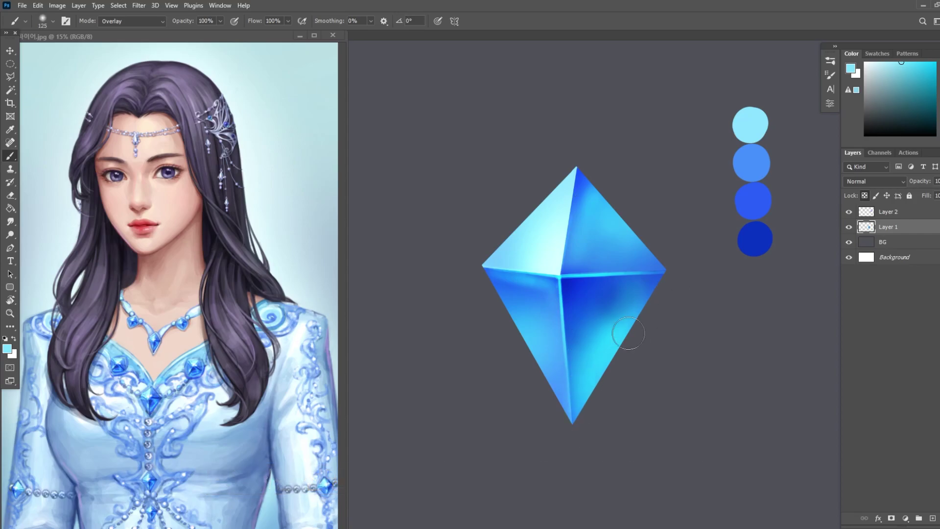
key(bracketright)
key(bracketright)
key(bracketright)
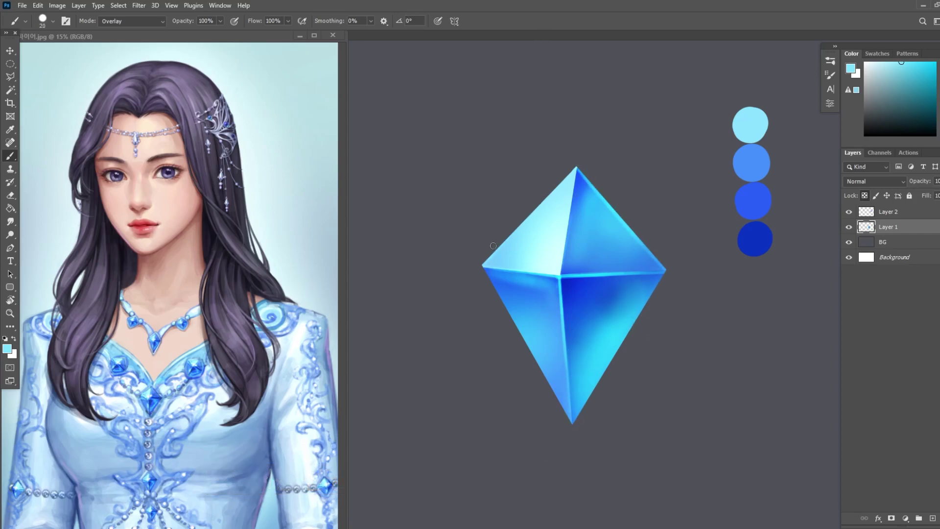
Trace the gem's outer edges with thin Overlay strokes, using a more saturated bright cyan.
drag(487, 271, 571, 421)
click(911, 58)
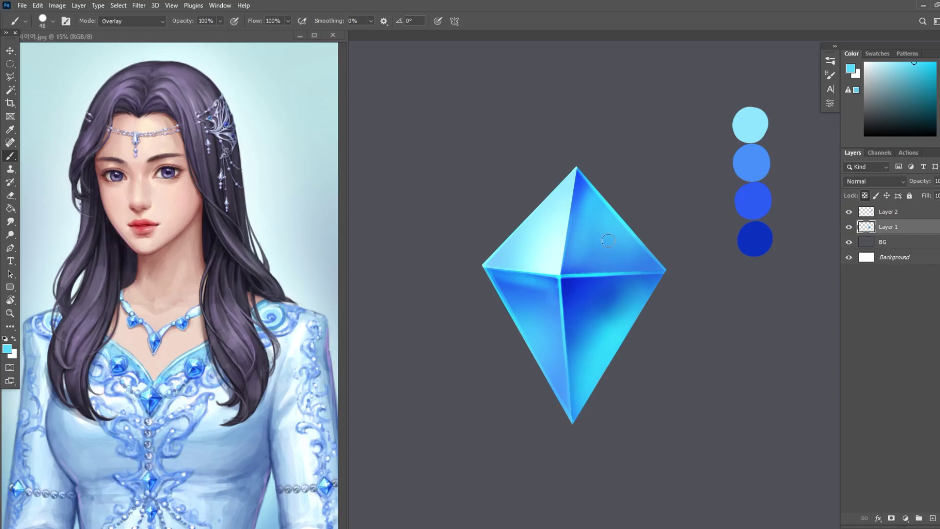
key(bracketleft)
mouse_move(483, 271)
mouse_down()
mouse_move(560, 327)
mouse_move(568, 376)
mouse_up()
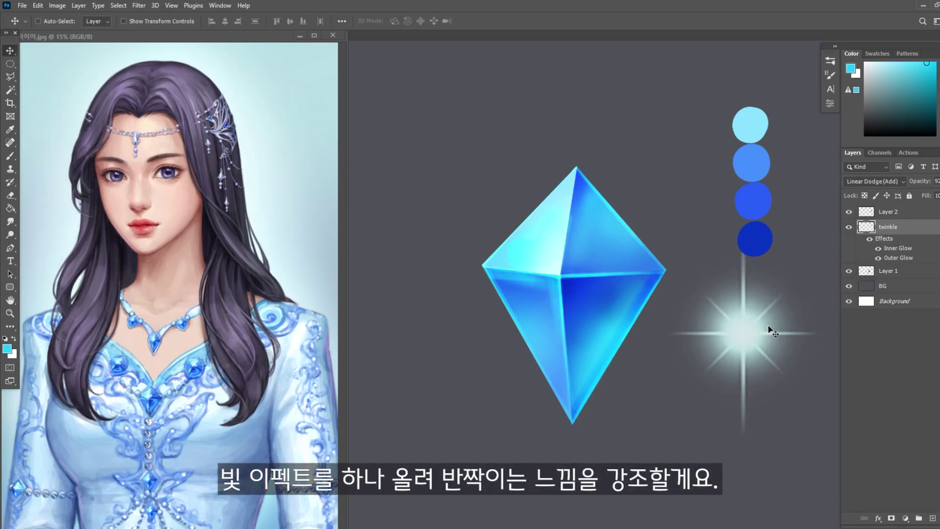
Move the twinkle light effect onto the point where the facets meet and scale it down.
drag(772, 332, 566, 260)
key(ctrl+t)
drag(470, 382, 504, 311)
key(Return)
Dab round light cyan spots on the gem's lower facets on Layer 1 with a 45 px Overlay brush.
key(b)
key(alt+[)
drag(611, 323, 606, 358)
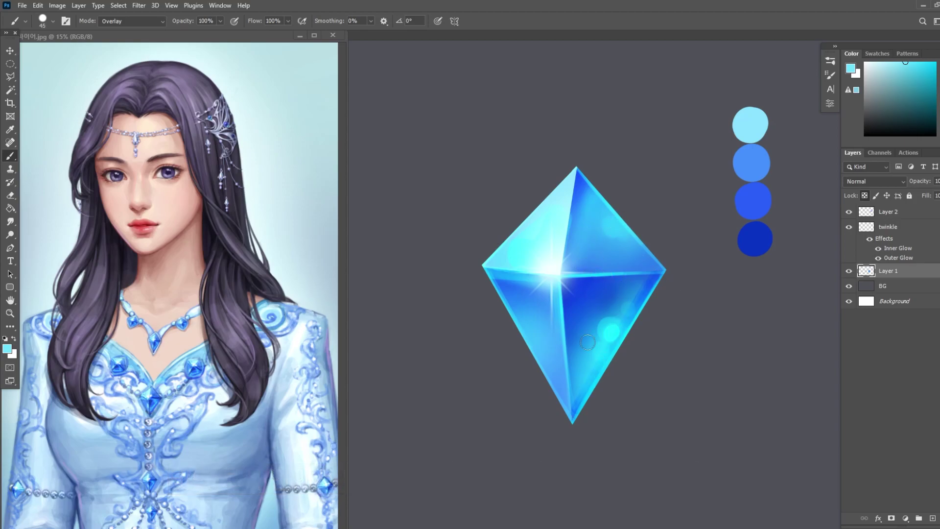
click(543, 389)
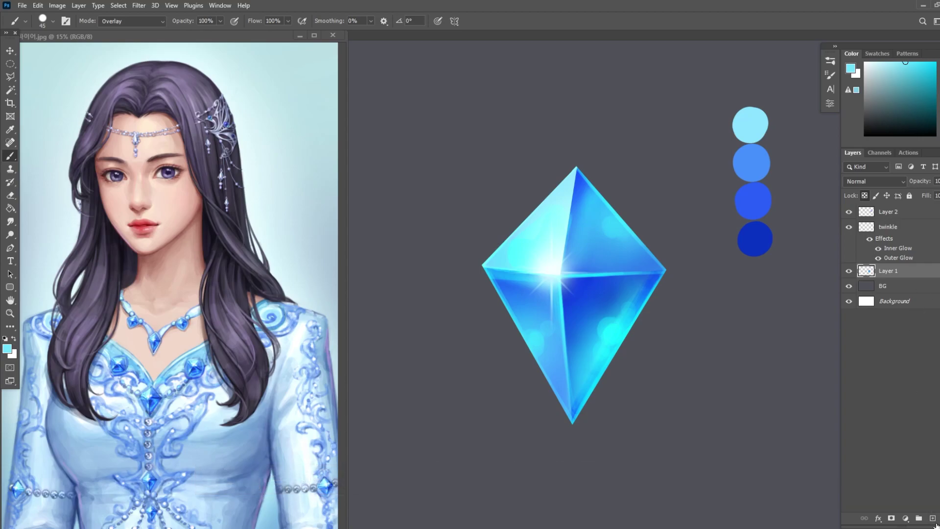
Create a layer beneath Layer 1 and paint a soft cyan glow behind the gem with the soft round pressure-opacity brush (부드러운 원 압력 불투명도).
ctrl+click(932, 518)
click(830, 60)
click(745, 237)
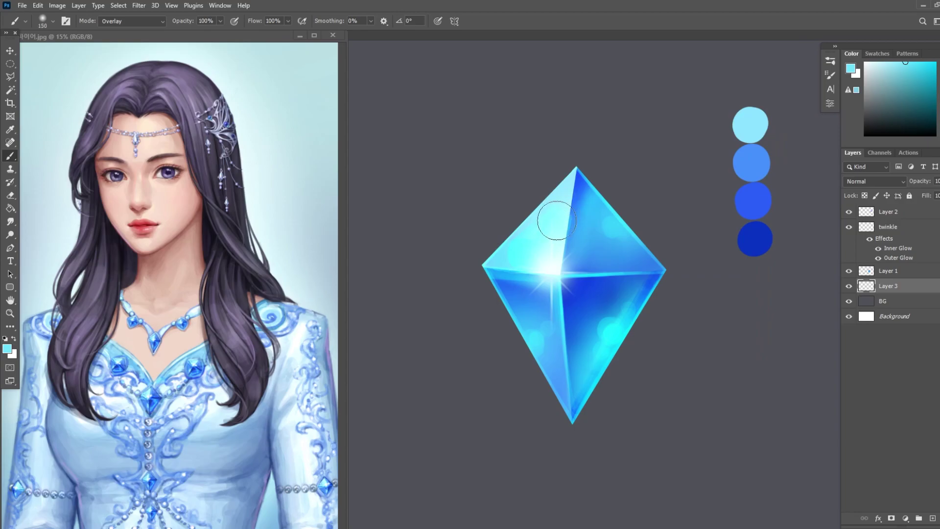
mouse_move(534, 239)
mouse_down()
mouse_move(550, 228)
mouse_move(546, 266)
mouse_move(566, 194)
mouse_move(583, 319)
mouse_move(507, 265)
mouse_move(568, 373)
mouse_up()
key(bracketleft)
mouse_move(580, 174)
mouse_down()
mouse_move(662, 320)
mouse_move(645, 305)
mouse_move(598, 372)
mouse_up()
drag(590, 181, 616, 198)
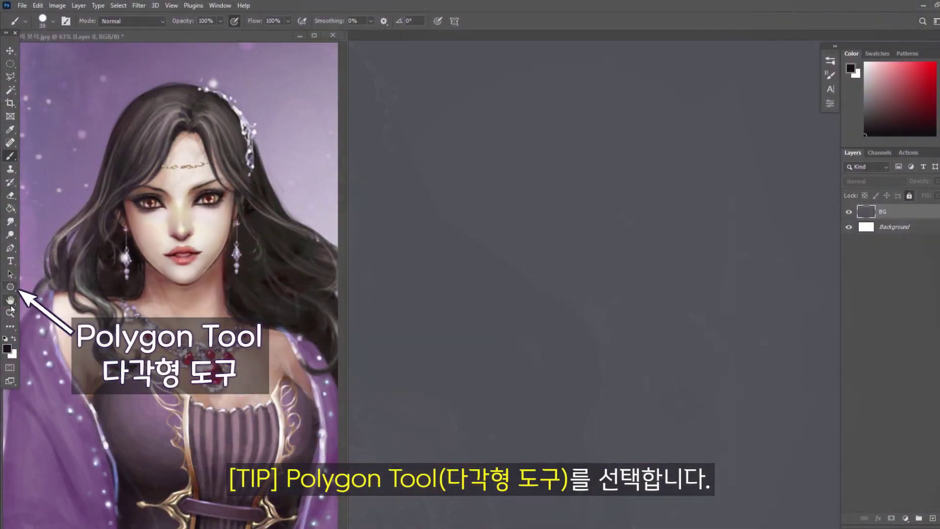
Draw a black polygon about 746 by 727 px on the empty canvas and set its number of sides to 7.
click(10, 286)
drag(477, 181, 718, 432)
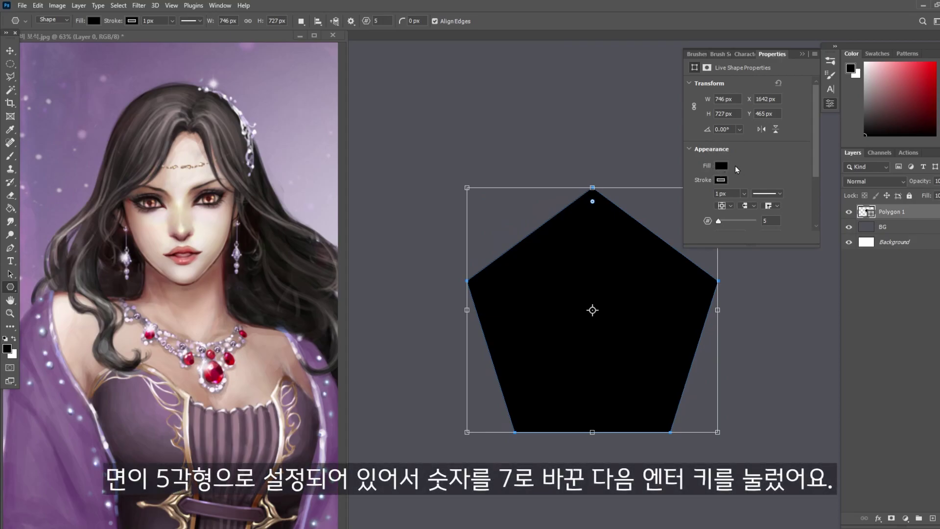
double_click(771, 222)
text(7)
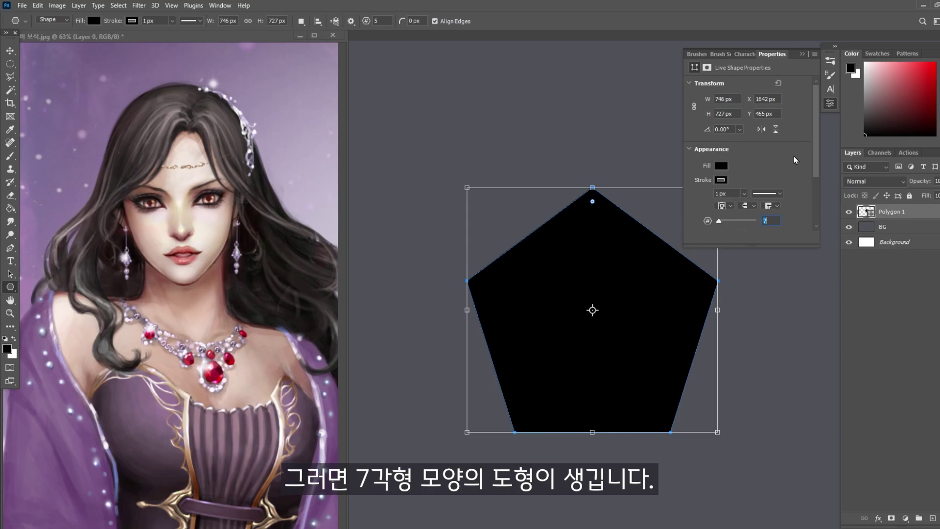
key(Return)
click(802, 55)
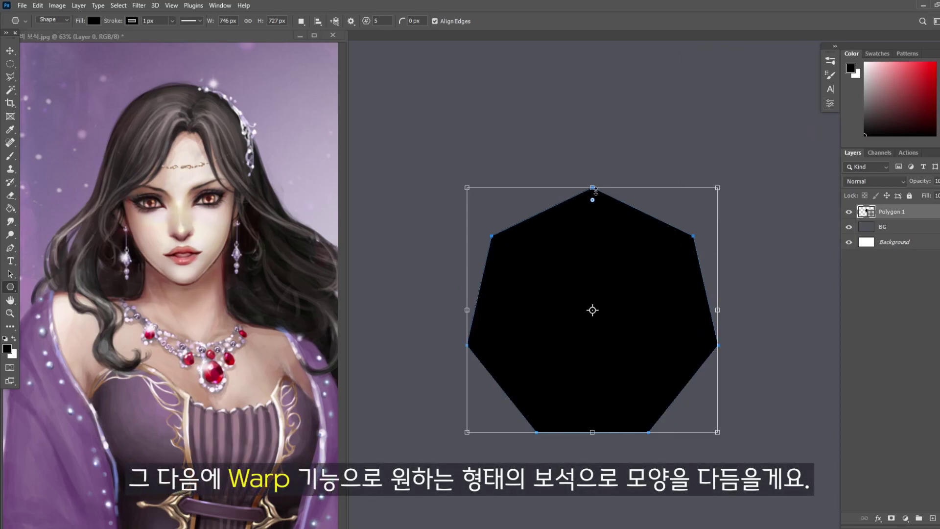
Warp the heptagon by pulling its upper edge upward into a taller point.
key(ctrl+t)
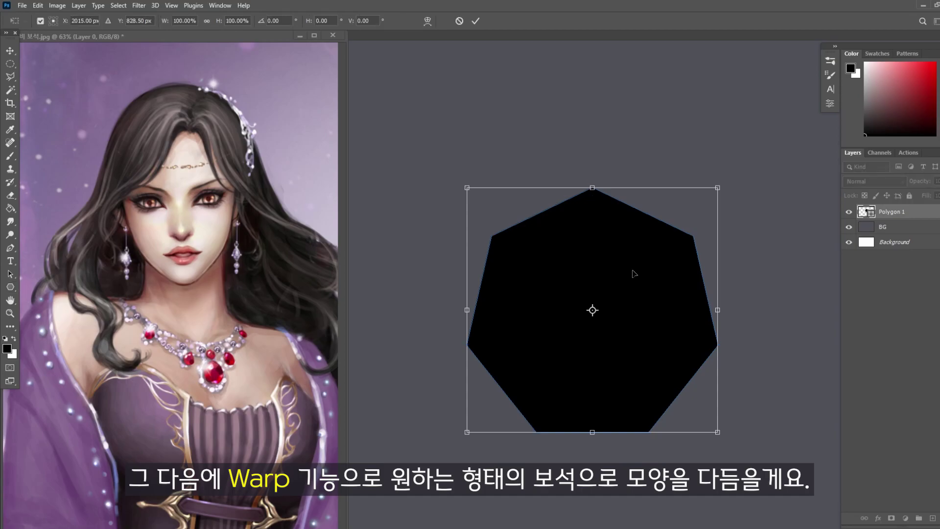
right_click(634, 273)
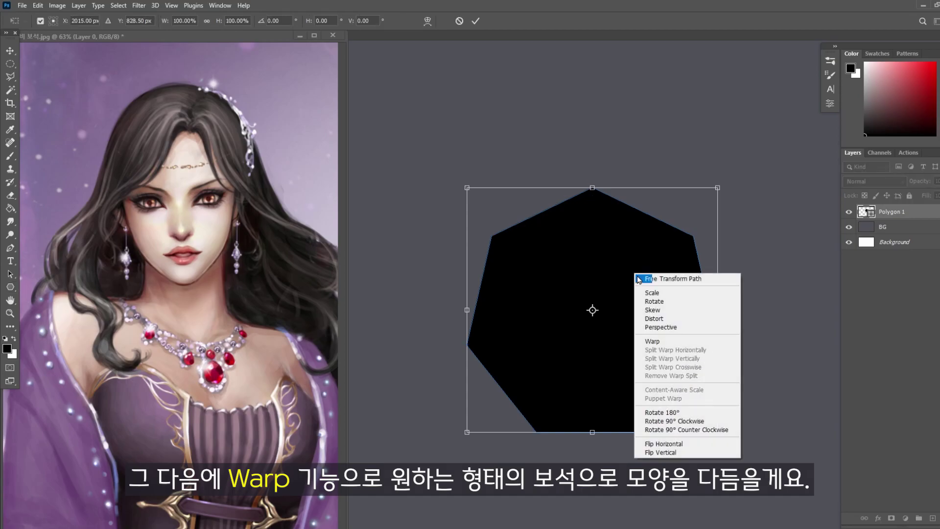
click(665, 342)
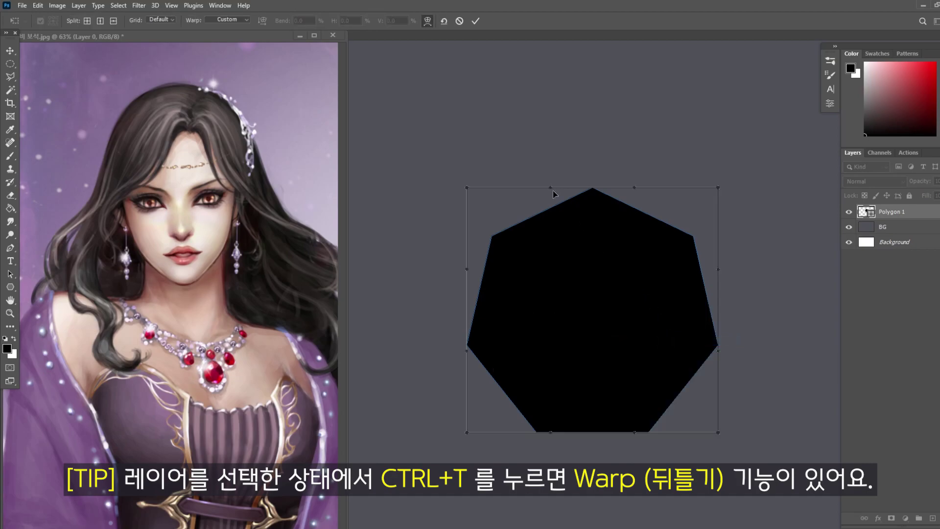
drag(551, 187, 558, 150)
drag(634, 187, 637, 177)
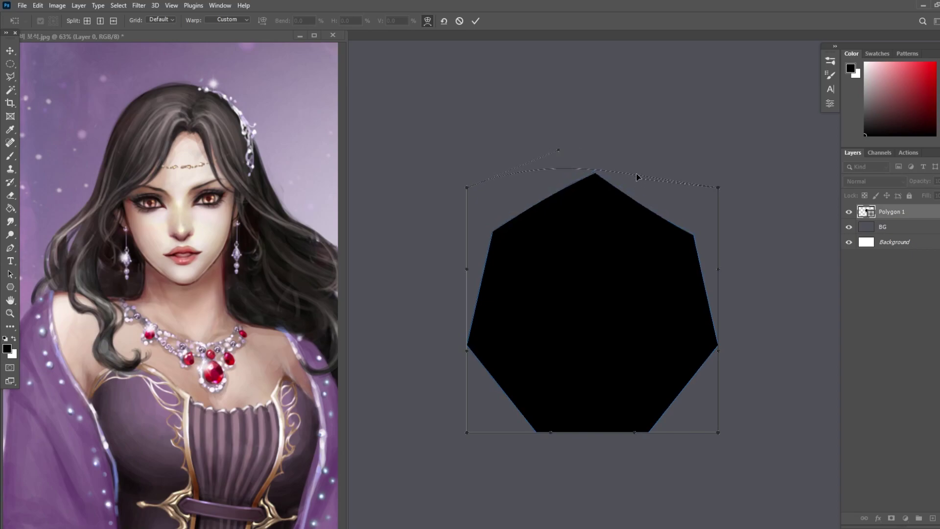
Refine the warp by tapering the lower corners inward, bowing the lower edge slightly downward and raising the upper tip.
drag(466, 431, 484, 449)
drag(715, 438, 699, 448)
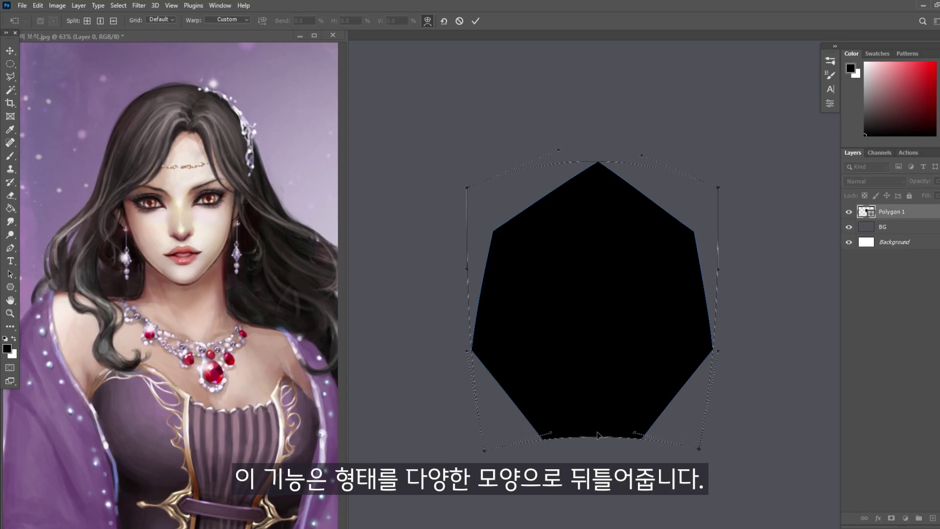
drag(637, 436, 632, 445)
drag(551, 434, 550, 443)
drag(483, 450, 482, 432)
drag(699, 449, 707, 427)
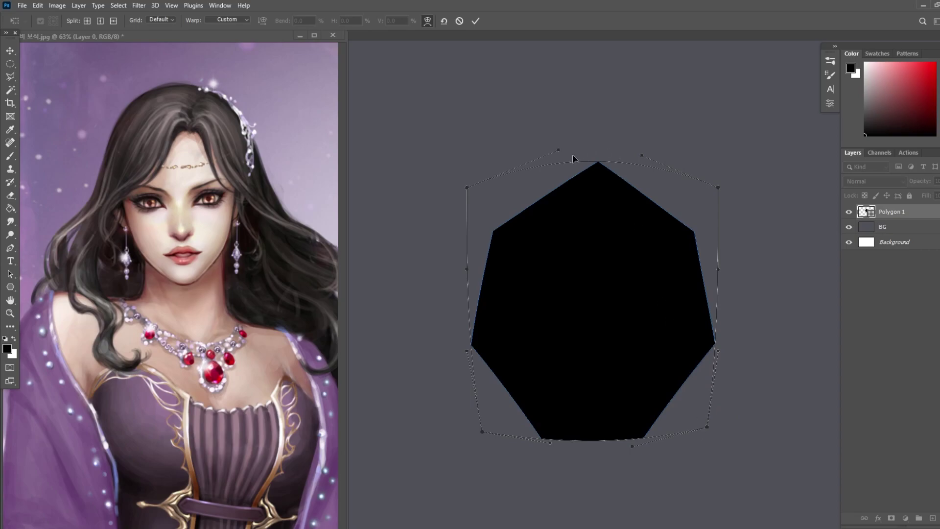
drag(556, 123, 555, 123)
drag(641, 155, 631, 118)
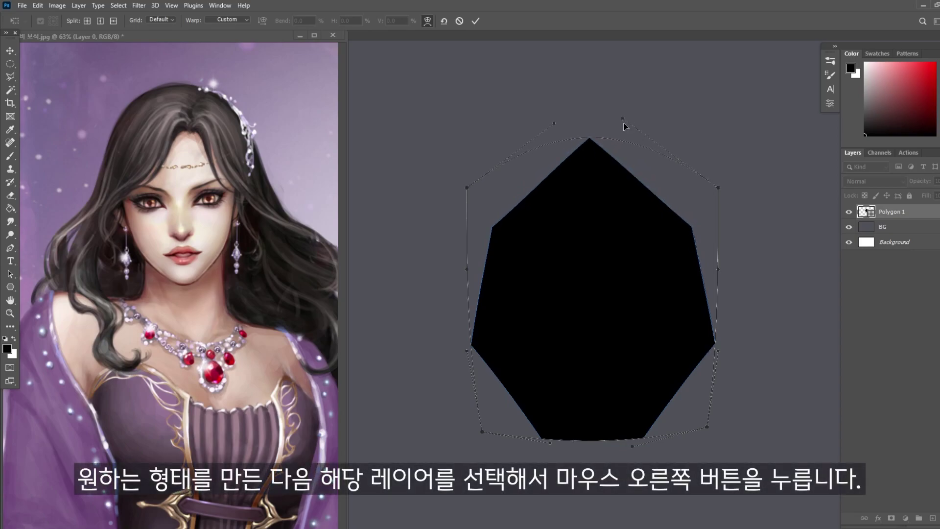
Apply the warp, accepting the conversion to a regular path, and rasterize the Polygon 1 layer.
key(m)
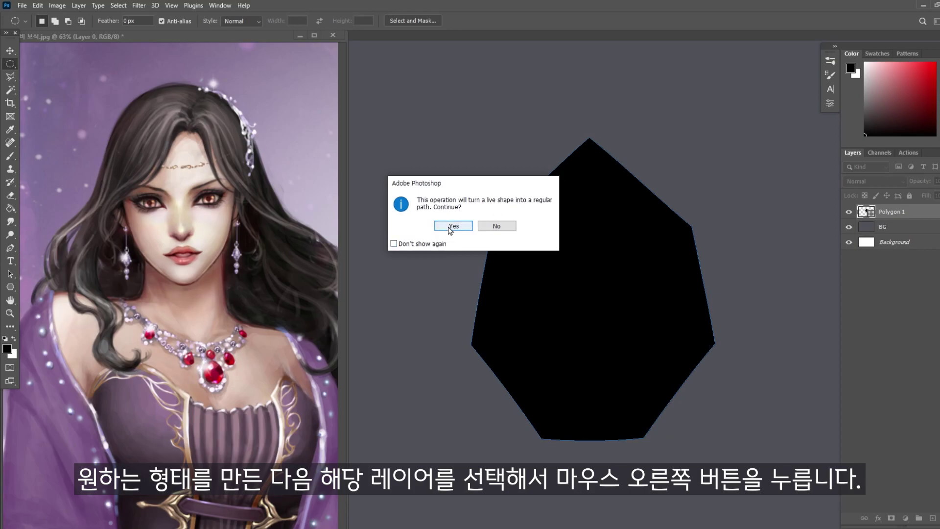
click(449, 227)
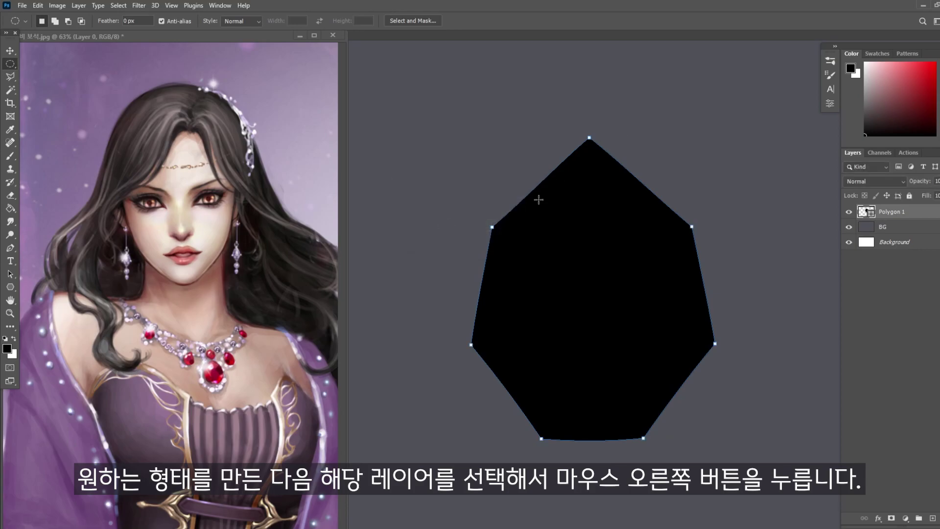
right_click(892, 214)
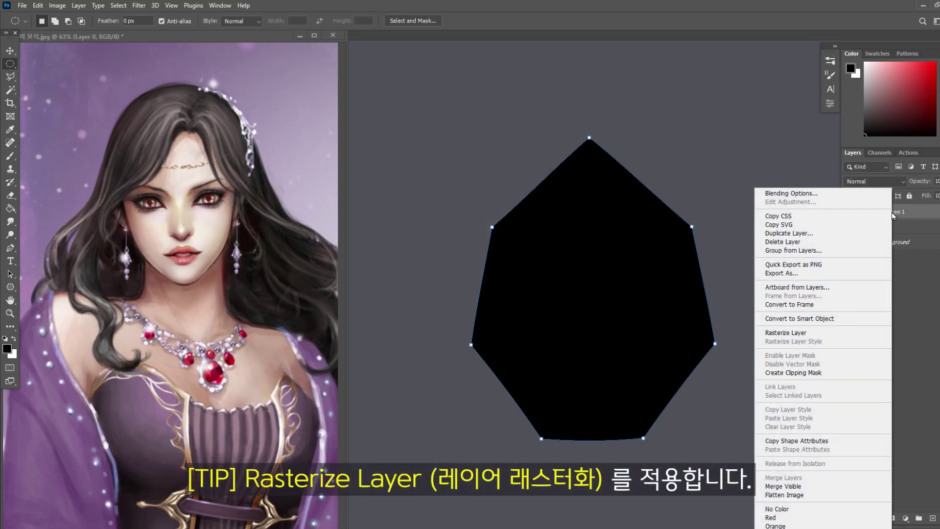
click(798, 333)
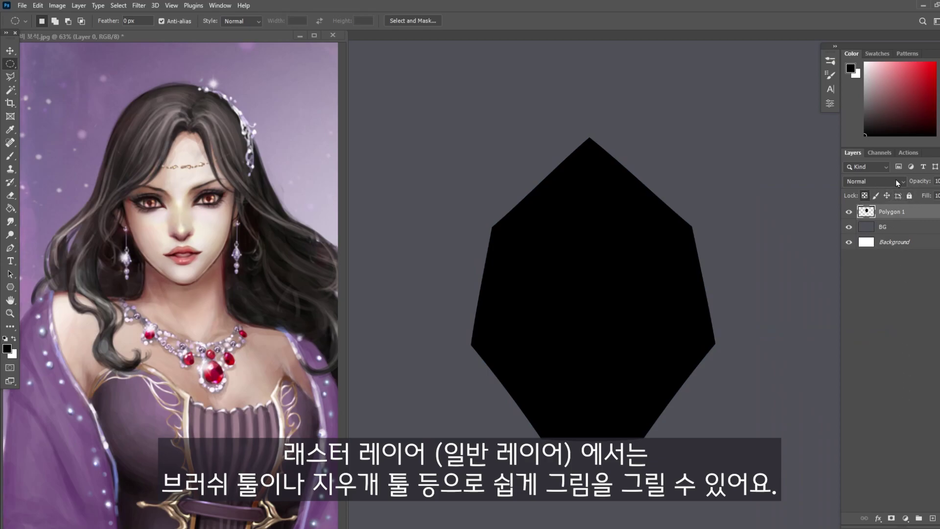
Paint a round crimson swatch beside the polygon on the new Layer 1 with the hard round brush (선명한 원).
click(832, 73)
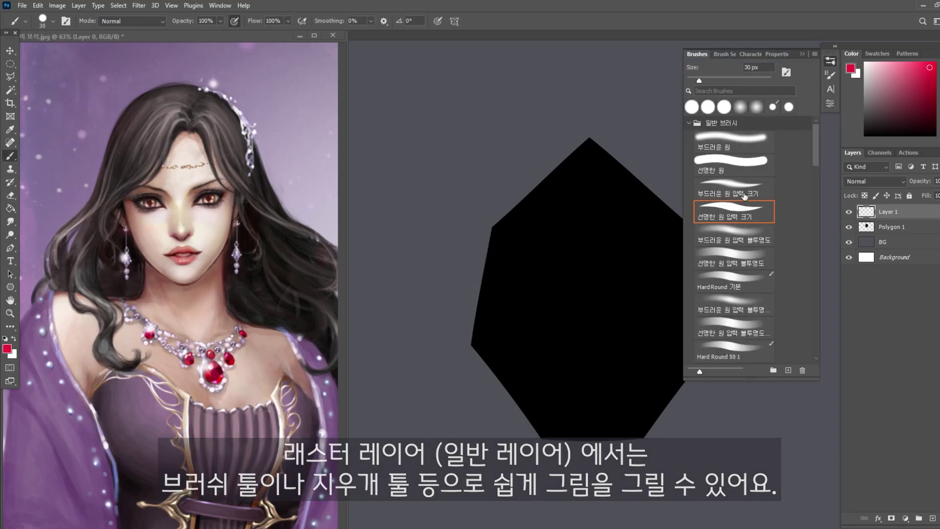
click(730, 161)
click(802, 54)
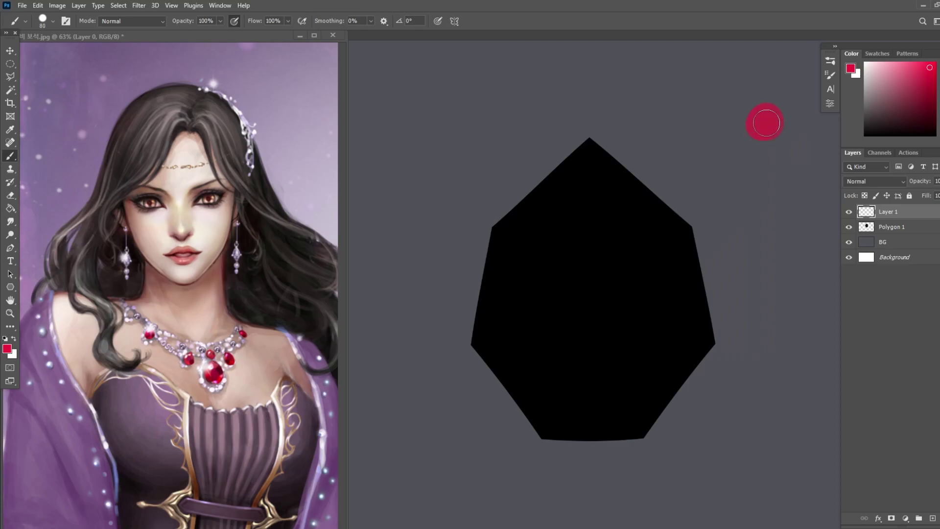
Lock the transparent pixels of Polygon 1 and paint the whole shape crimson with a greatly enlarged brush.
click(903, 227)
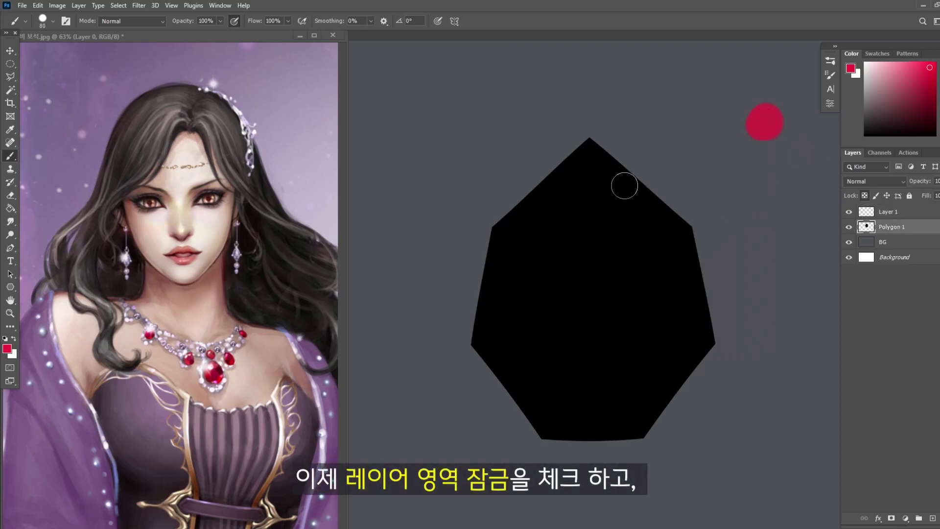
key(bracketright)
key(bracketright)
key(bracketright)
key(bracketright)
key(bracketright)
key(bracketright)
key(bracketright)
key(bracketright)
key(bracketright)
key(bracketright)
key(bracketright)
key(bracketright)
key(bracketright)
key(bracketright)
key(bracketright)
key(bracketright)
key(bracketright)
key(bracketright)
key(bracketright)
key(bracketright)
mouse_move(612, 177)
mouse_down()
mouse_move(497, 342)
mouse_move(703, 348)
mouse_move(646, 191)
mouse_move(675, 293)
mouse_up()
Duplicate the Polygon 1 layer and paint the copy dark red with a 900 px brush.
key(bracketleft)
key(bracketleft)
key(bracketleft)
key(bracketleft)
key(bracketleft)
key(bracketleft)
key(bracketleft)
key(bracketleft)
key(bracketleft)
key(bracketleft)
key(bracketleft)
key(ctrl+j)
drag(585, 179, 596, 351)
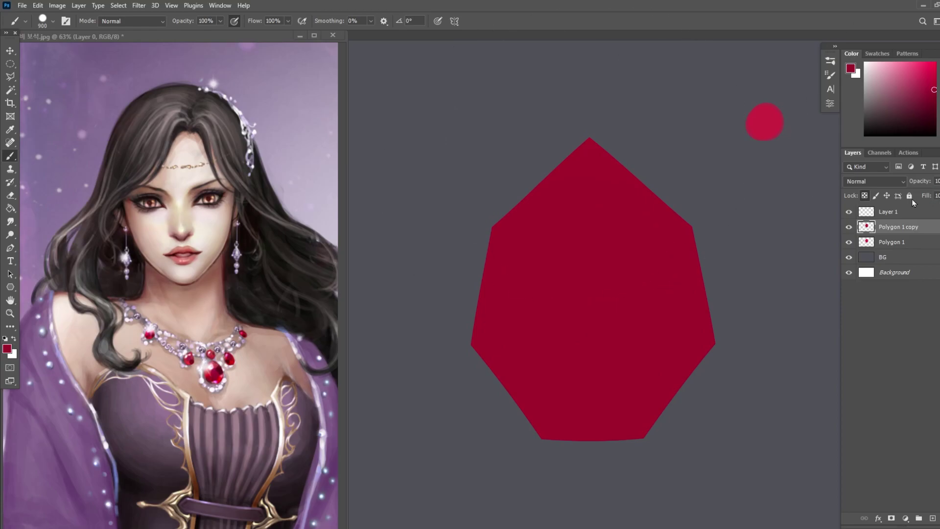
Paint a round dark red swatch on Layer 1 directly below the crimson one.
click(887, 211)
key(bracketleft)
key(bracketleft)
key(bracketleft)
key(bracketleft)
key(bracketleft)
key(bracketleft)
key(bracketleft)
key(bracketleft)
key(bracketleft)
key(bracketleft)
key(bracketleft)
key(bracketleft)
key(bracketleft)
key(bracketleft)
key(bracketleft)
key(bracketleft)
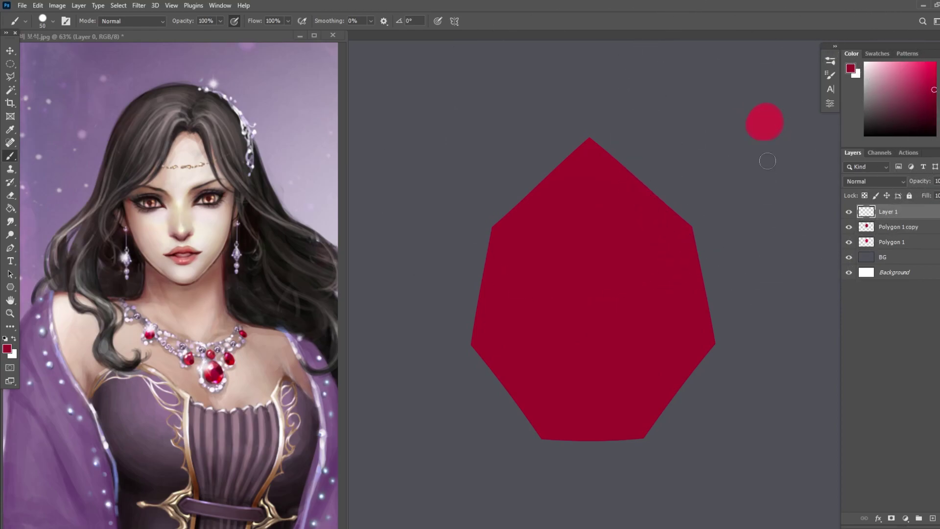
key(bracketright)
click(765, 159)
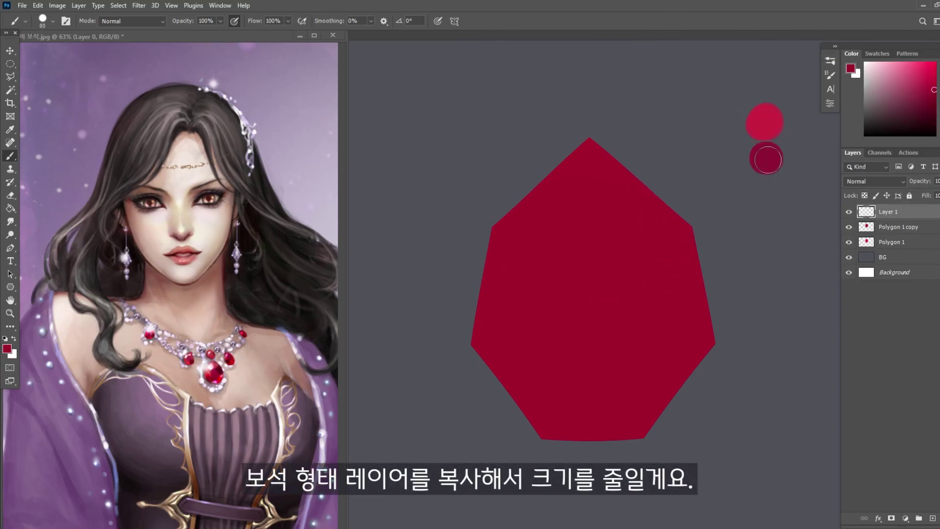
Scale the Polygon 1 copy layer to 56.90% about its centre and shift it slightly downward inside the larger polygon.
click(906, 234)
key(ctrl+t)
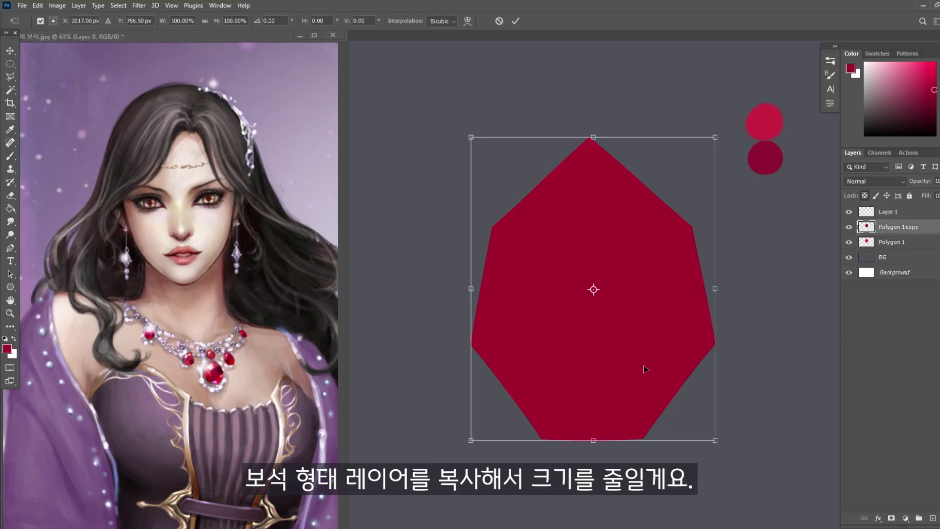
drag(716, 440, 661, 380)
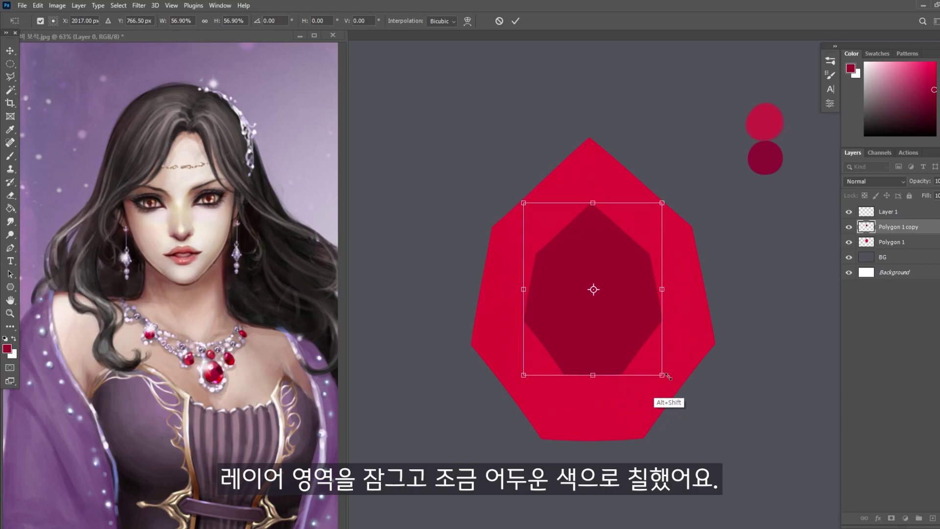
drag(624, 339, 643, 359)
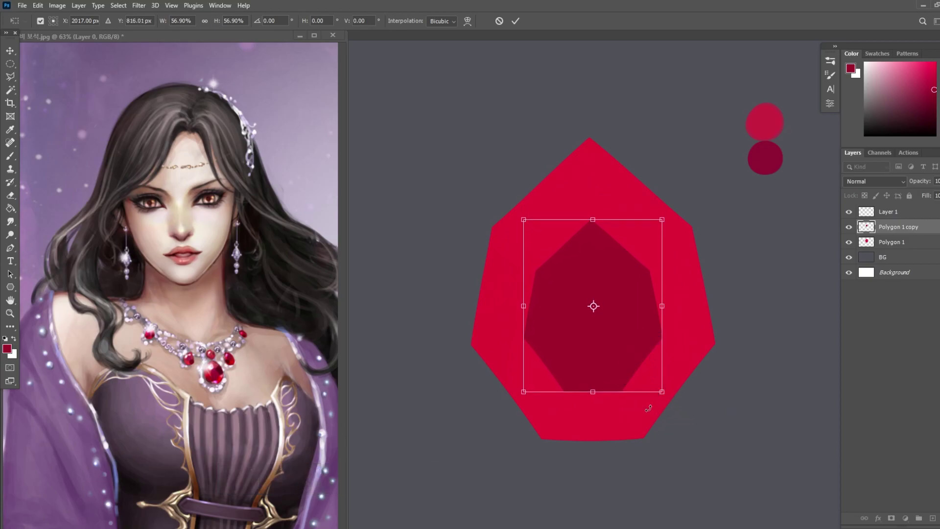
key(Return)
key(b)
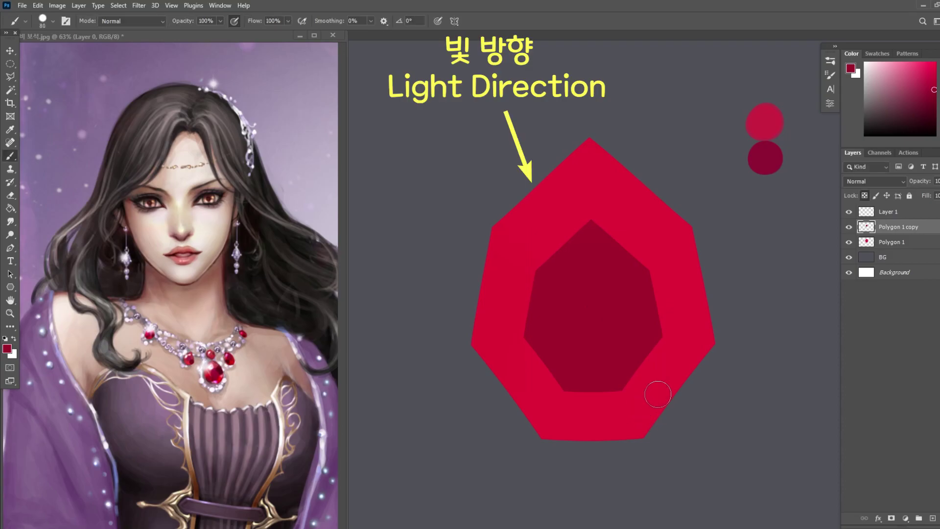
Outline the upper-left facet of Polygon 1 with the Polygonal Lasso and copy it to a new layer with Layer Via Copy.
key(v)
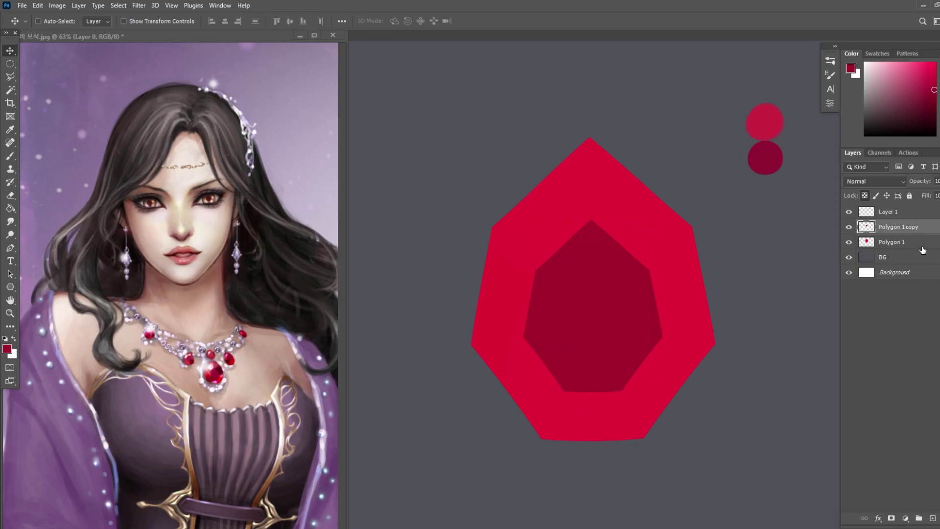
click(919, 245)
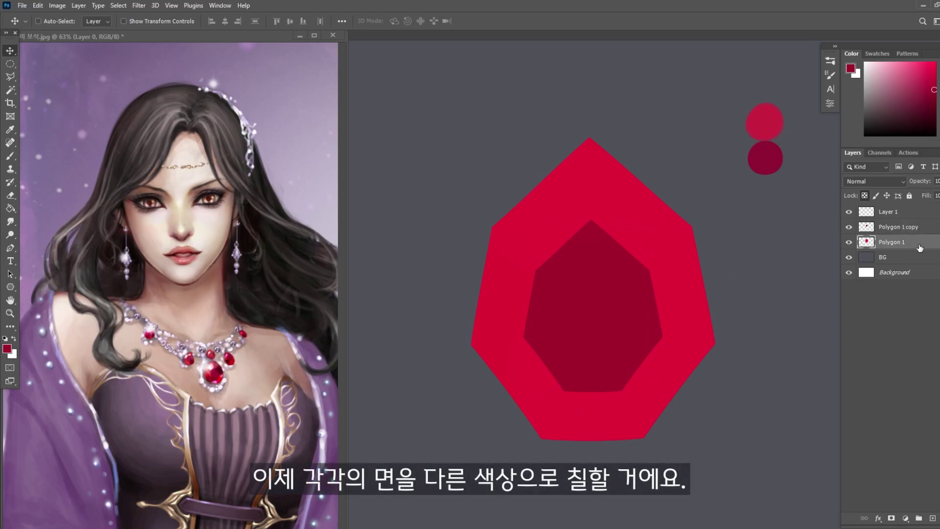
click(12, 77)
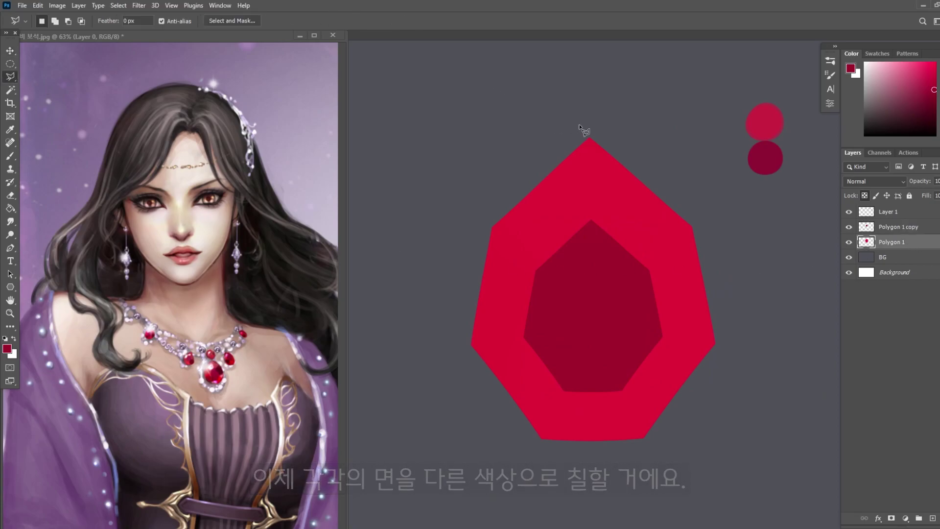
click(589, 134)
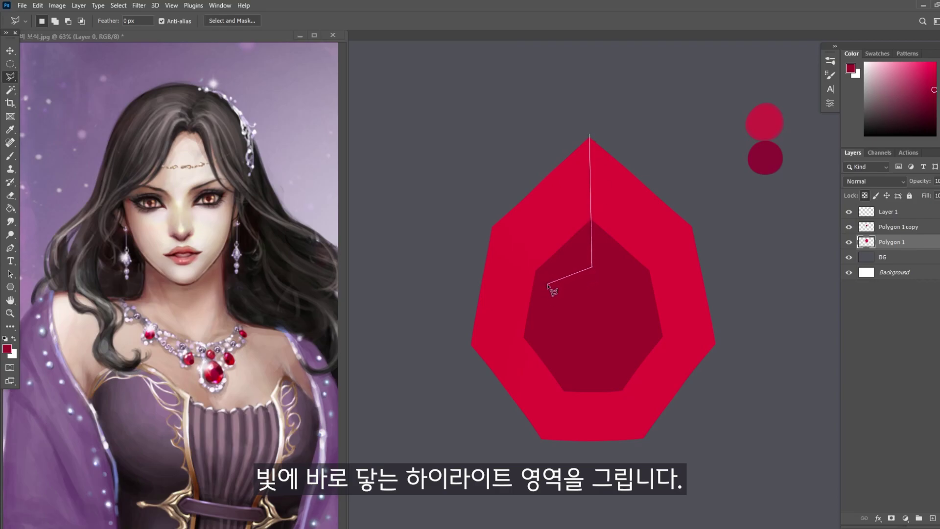
click(459, 194)
click(485, 156)
click(589, 134)
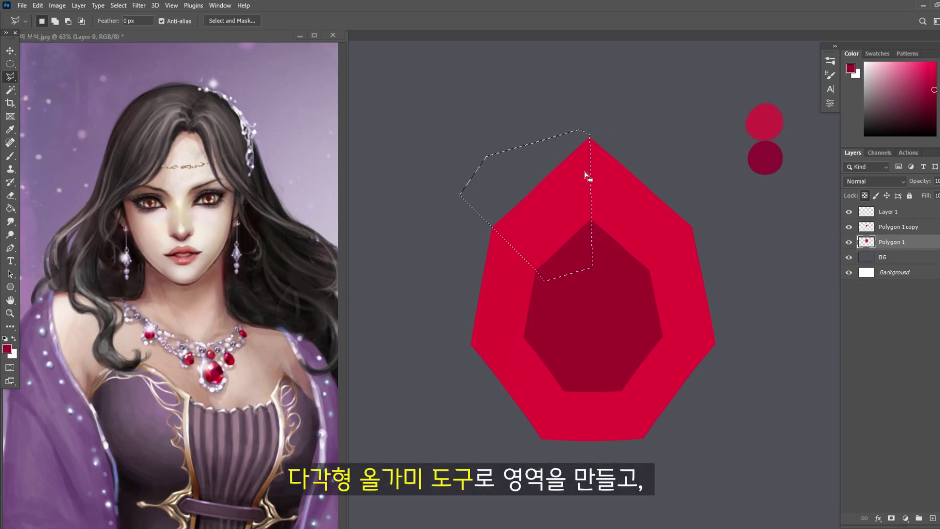
right_click(569, 198)
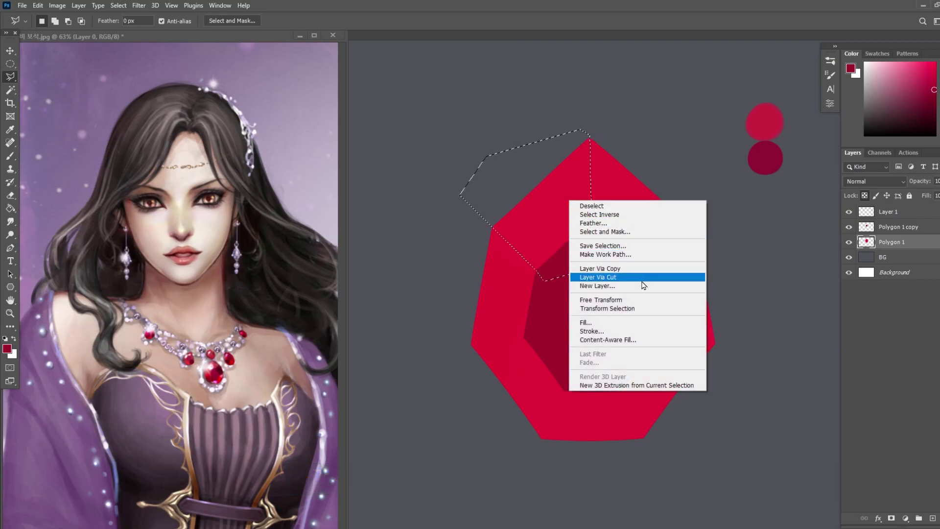
click(627, 268)
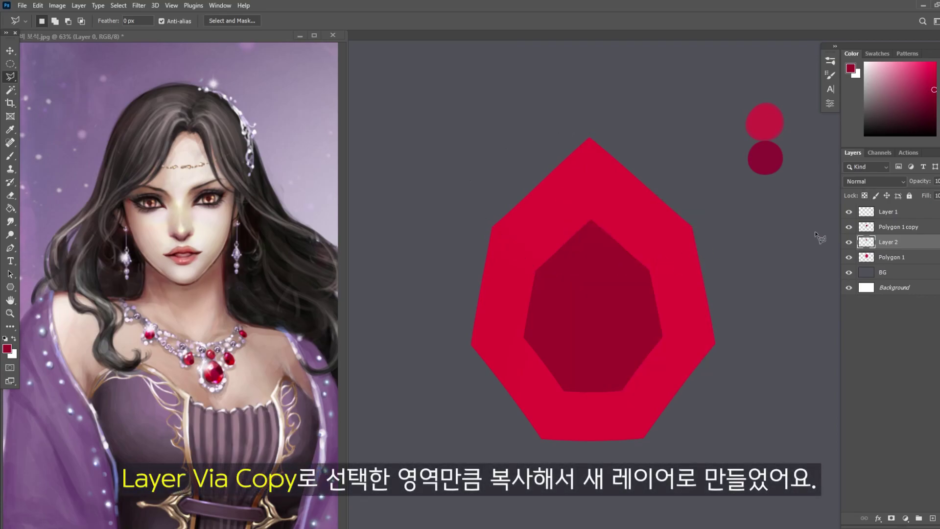
Paint a light pink swatch above the crimson one on Layer 1.
key(b)
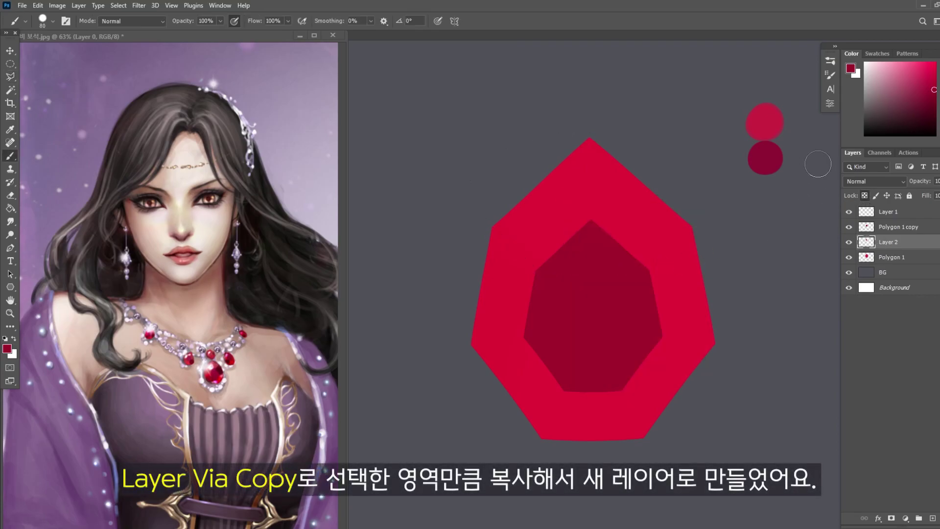
key(alt+bracketright)
drag(762, 79, 759, 87)
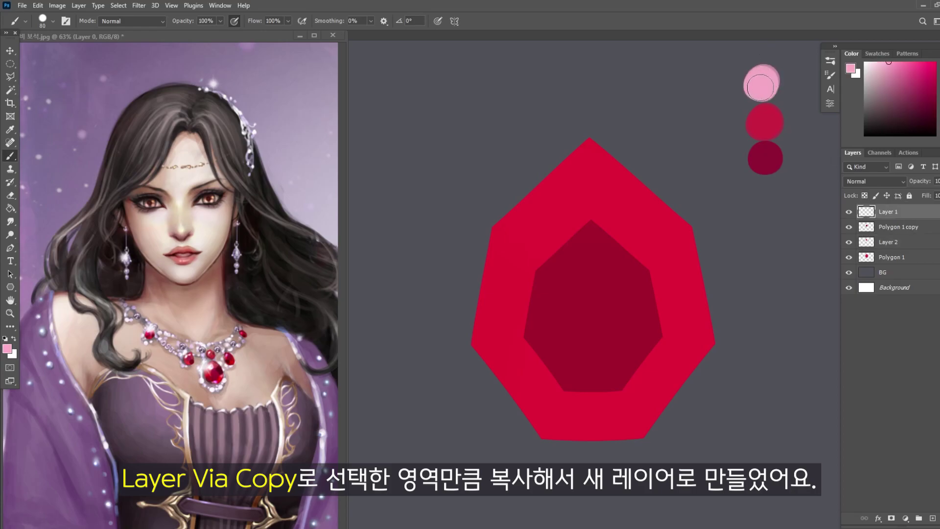
Paint the upper-left facet on Layer 2 pink with a 900 px brush.
key(alt+bracketleft)
key(alt+bracketleft)
key(bracketright)
key(bracketright)
key(bracketright)
key(bracketright)
key(bracketright)
key(bracketright)
key(bracketright)
key(bracketright)
key(bracketright)
key(bracketright)
key(bracketright)
key(bracketright)
key(bracketright)
key(bracketright)
drag(524, 118, 536, 116)
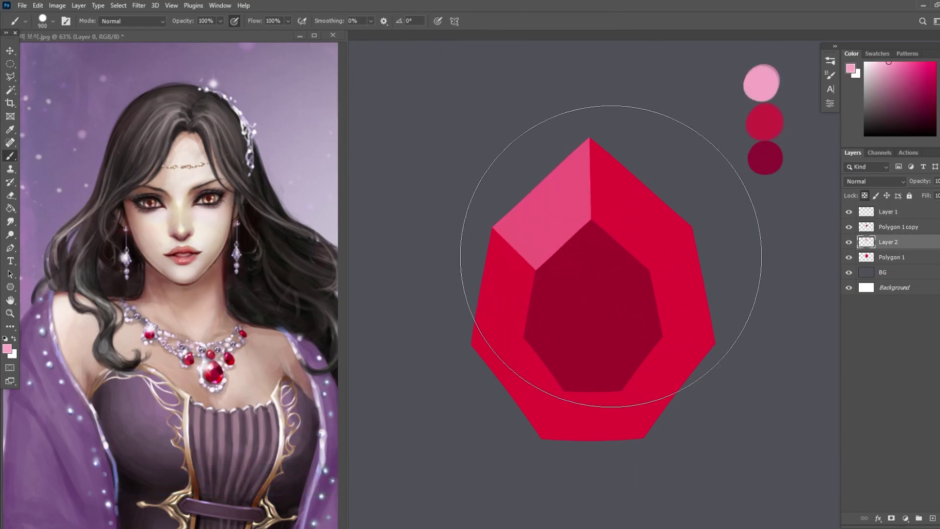
Select the lower-left and right facets of Polygon 1 together with the Polygonal Lasso and place them on a new layer.
key(l)
key(alt+bracketleft)
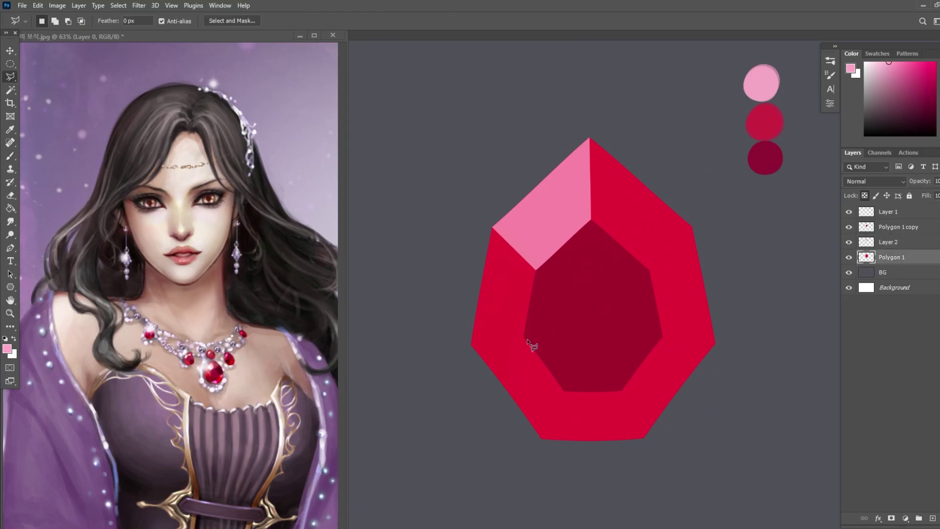
click(457, 347)
click(456, 419)
click(523, 454)
click(541, 439)
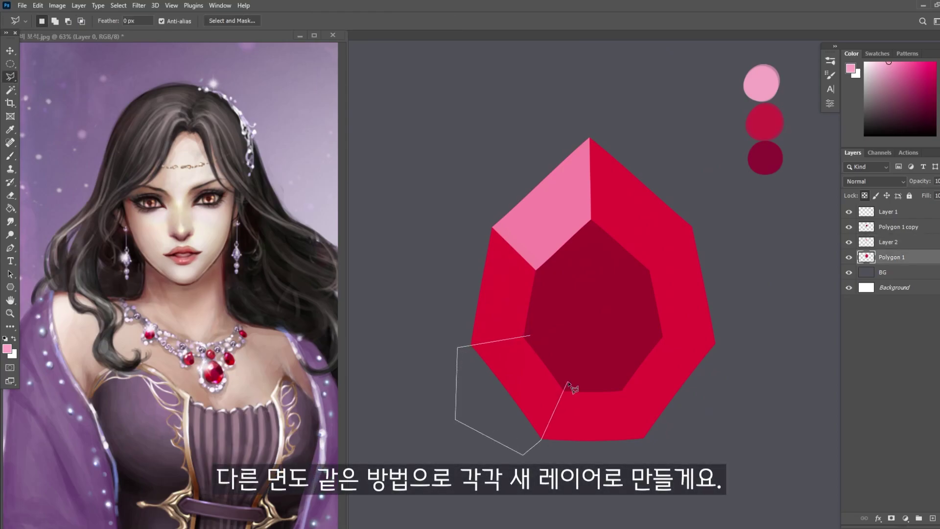
double_click(531, 337)
shift+click(693, 221)
click(646, 274)
click(632, 316)
click(735, 347)
click(755, 275)
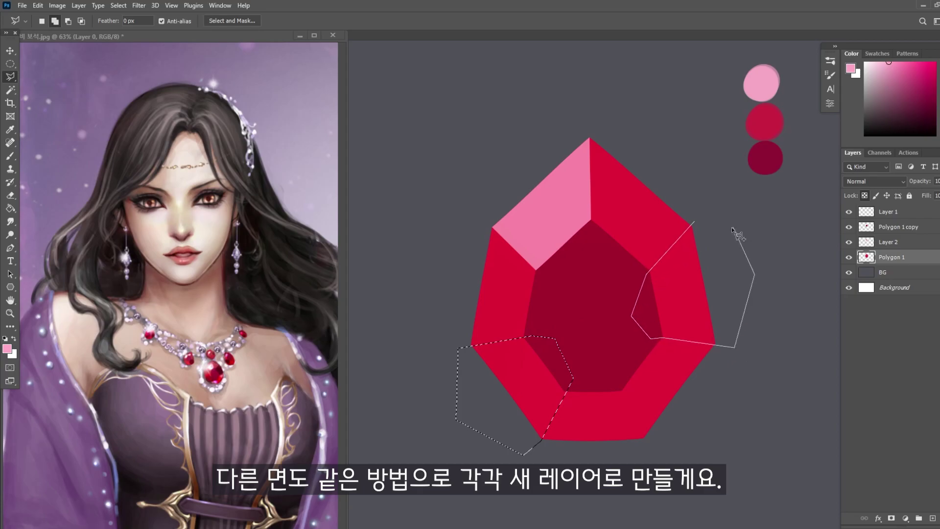
double_click(733, 228)
right_click(677, 287)
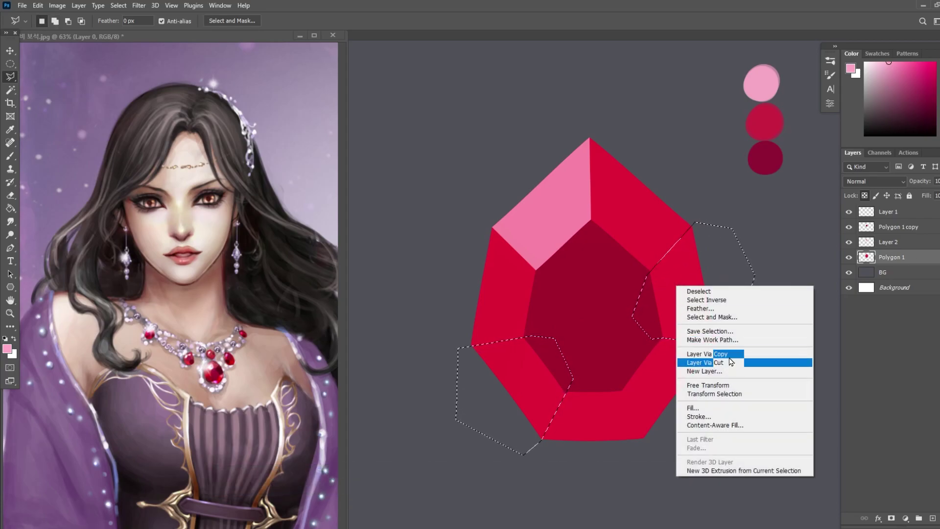
click(700, 362)
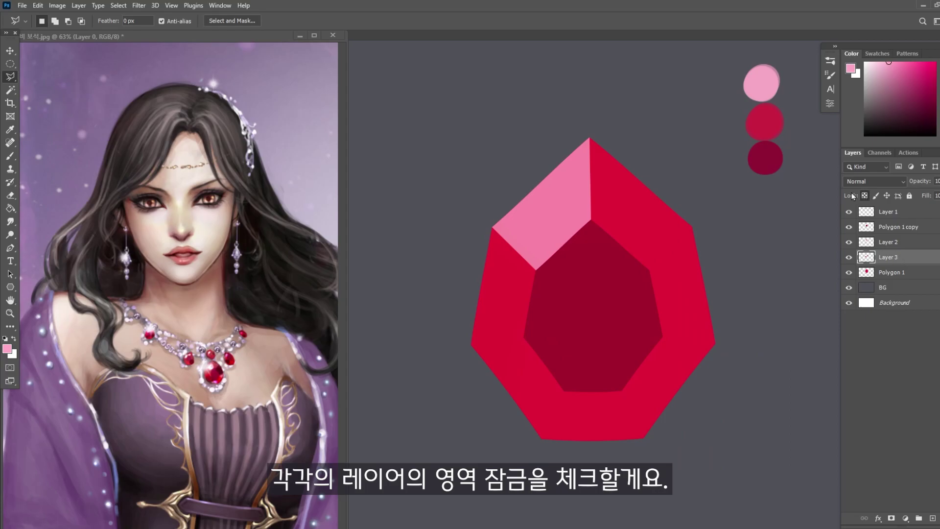
Lock the transparent pixels of Layer 3 and paint its lower-left and right facets dark maroon with a 900 px brush.
key(b)
click(934, 89)
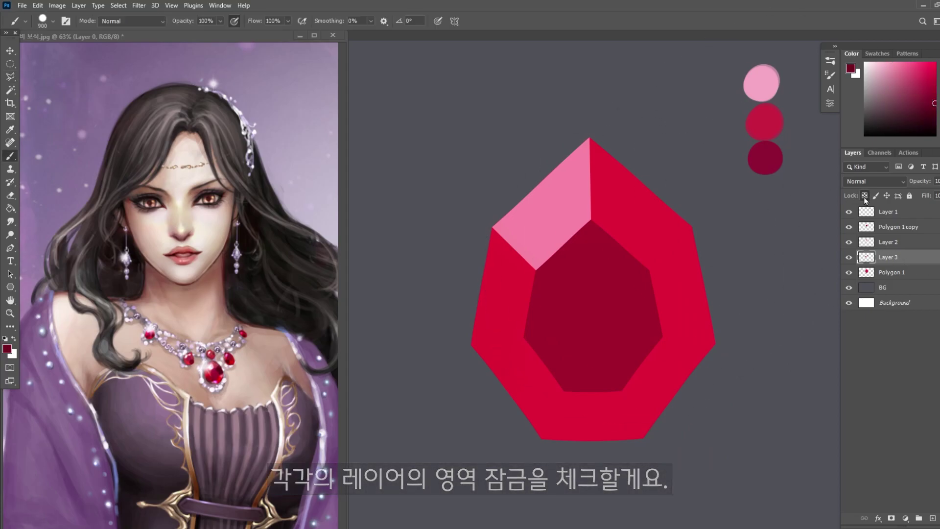
mouse_move(562, 278)
mouse_down()
mouse_move(524, 336)
mouse_move(755, 231)
mouse_move(659, 199)
mouse_move(673, 204)
mouse_move(692, 237)
mouse_up()
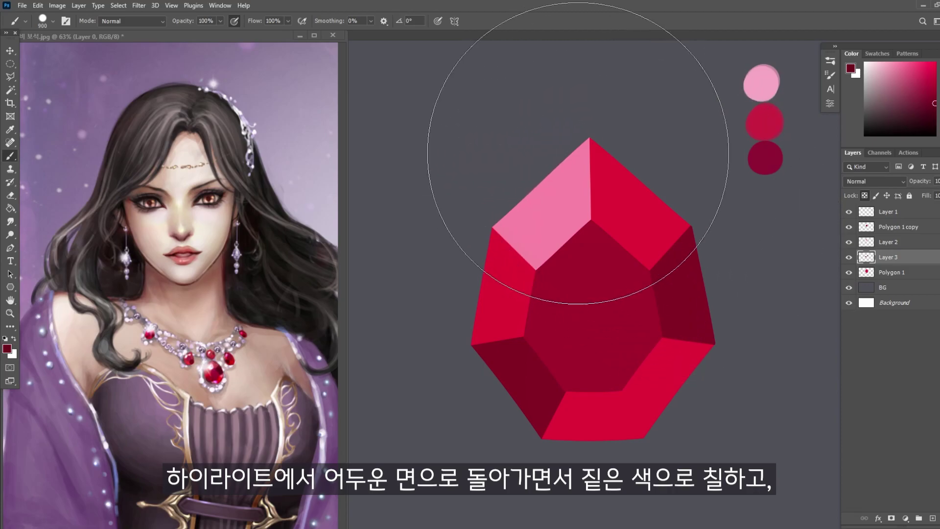
Copy the lower-right facet to its own layer from a Polygonal Lasso selection and paint it medium pink as reflected light.
click(11, 77)
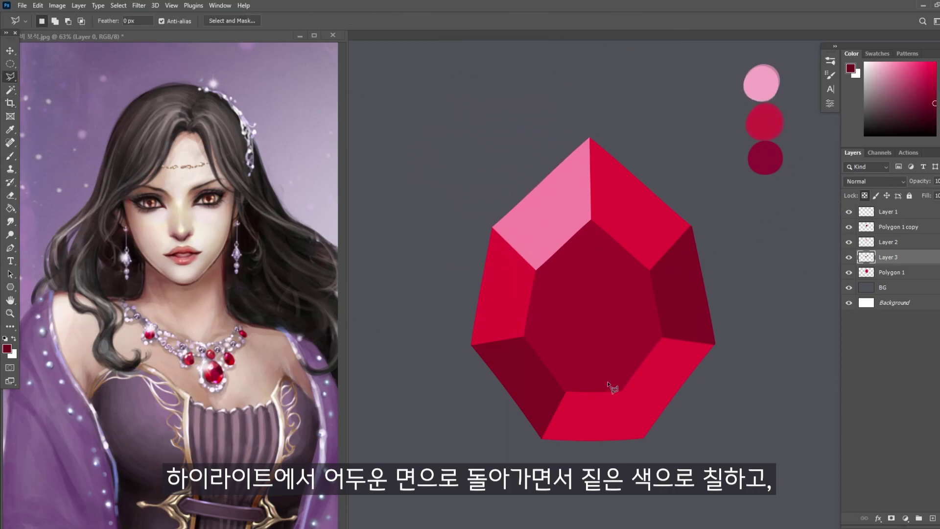
click(623, 391)
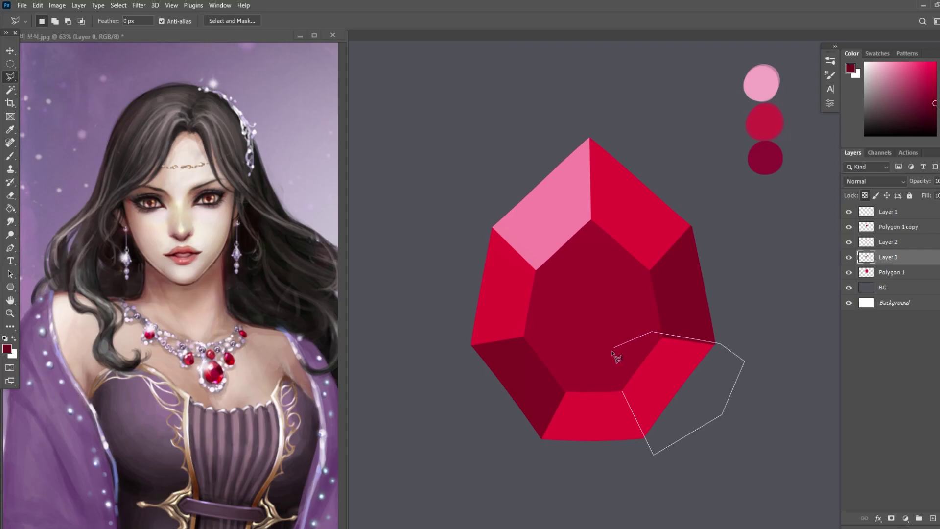
click(623, 391)
right_click(612, 382)
click(715, 440)
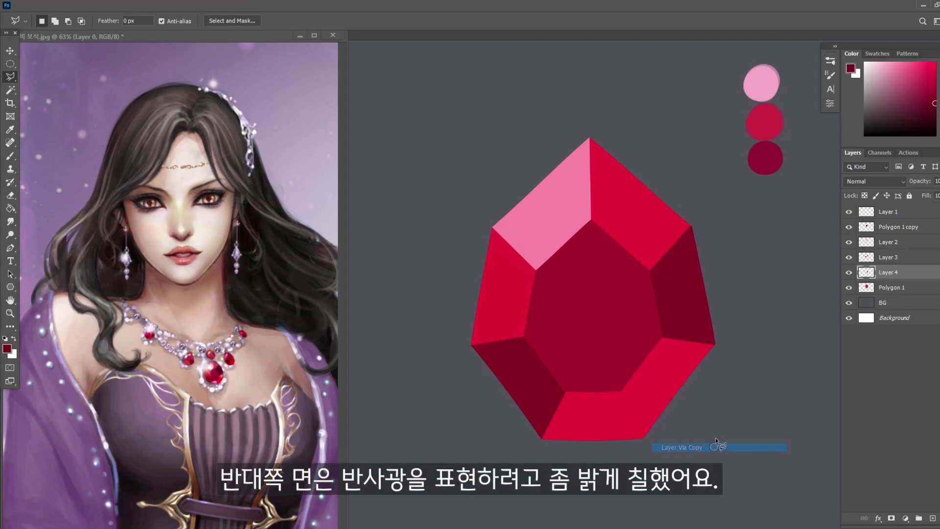
key(b)
drag(700, 348, 677, 370)
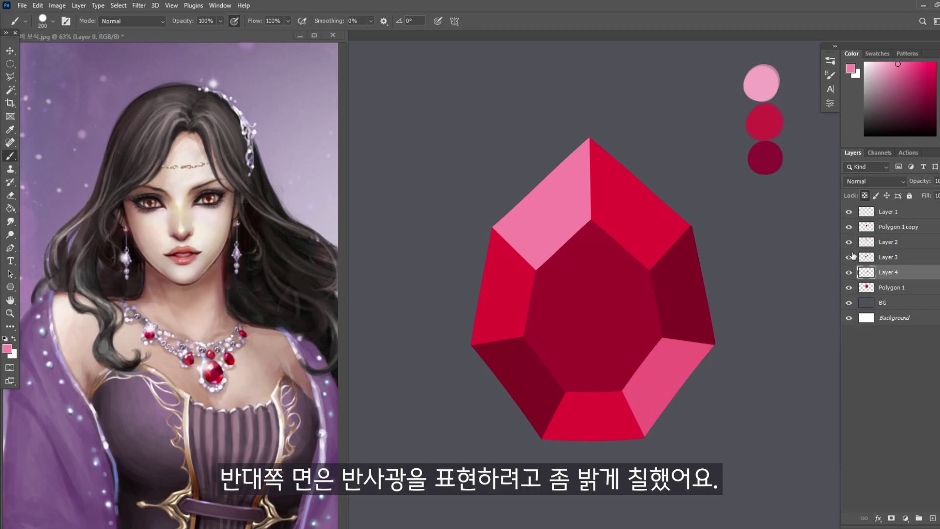
Move the colour swatches on Layer 1 down slightly and add a very pale pink swatch above them.
click(888, 211)
key(v)
drag(763, 167, 763, 192)
key(b)
click(761, 73)
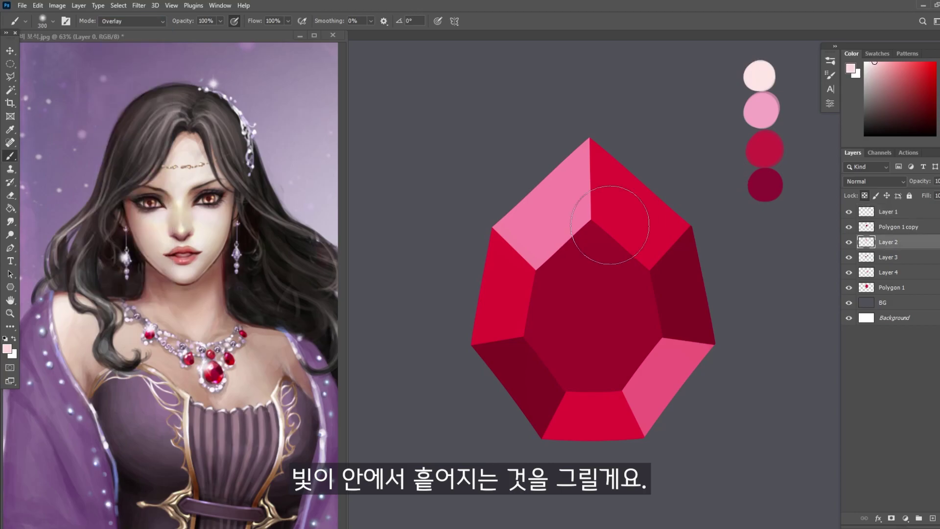
Brighten the upper-left, central and left facets on their own layers with soft pale pink strokes in Overlay mode.
mouse_move(553, 253)
mouse_down()
mouse_move(597, 220)
mouse_move(608, 231)
mouse_move(623, 285)
mouse_move(594, 237)
mouse_move(618, 303)
mouse_move(576, 355)
mouse_move(595, 364)
mouse_move(641, 293)
mouse_up()
click(898, 227)
key(bracketleft)
ctrl+click(539, 289)
mouse_move(528, 274)
mouse_down()
mouse_move(509, 245)
mouse_move(492, 273)
mouse_move(473, 358)
mouse_up()
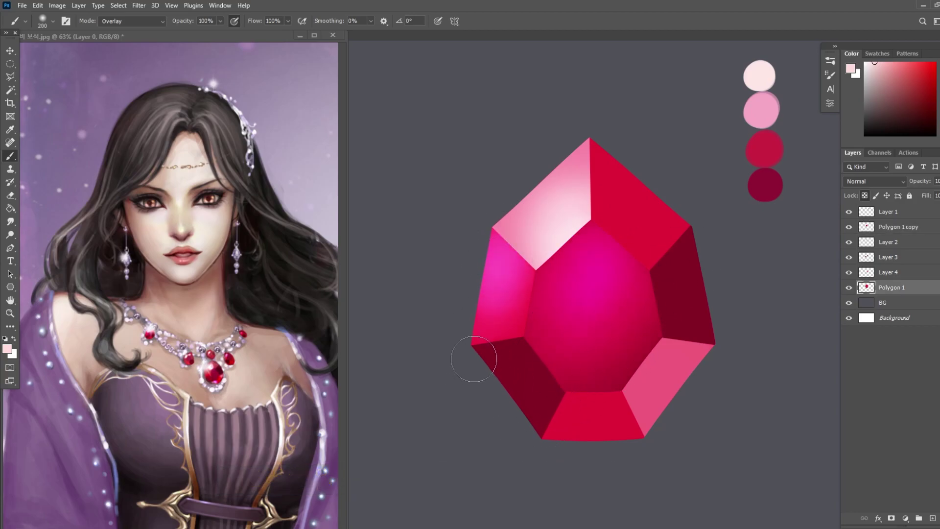
Add an Overlay glow to the upper-right and bottom facets of Polygon 1 with the soft pale pink brush.
key(bracketright)
key(bracketright)
key(bracketright)
key(bracketright)
mouse_move(653, 231)
mouse_down()
mouse_move(694, 272)
mouse_move(671, 251)
mouse_move(697, 245)
mouse_move(636, 195)
mouse_up()
key(bracketleft)
mouse_move(558, 446)
mouse_down()
mouse_move(589, 472)
mouse_move(574, 457)
mouse_move(628, 421)
mouse_move(661, 339)
mouse_up()
In Normal mode, repaint the lower-right facet crimson and add a very dark maroon swatch beneath the others on Layer 1 with a hard round brush.
ctrl+click(676, 362)
alt+click(680, 304)
key(alt+shift+n)
key(bracketleft)
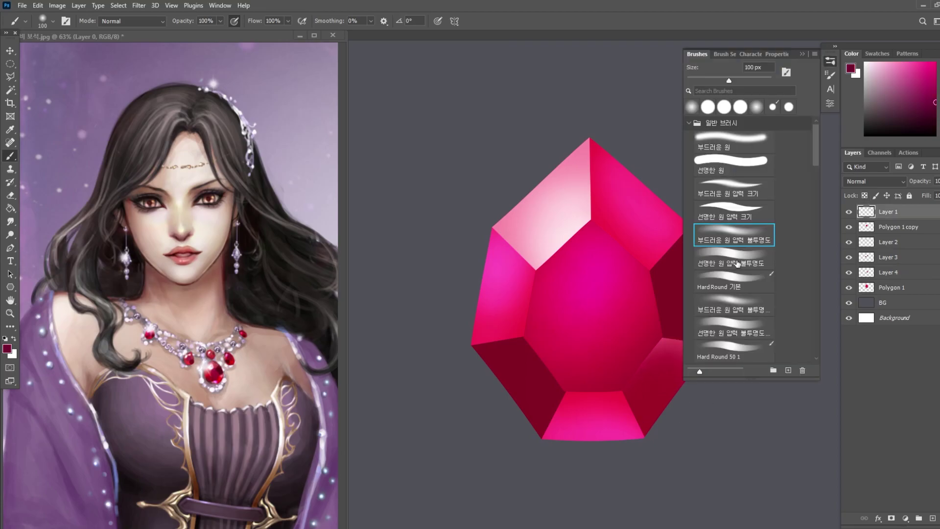
click(737, 264)
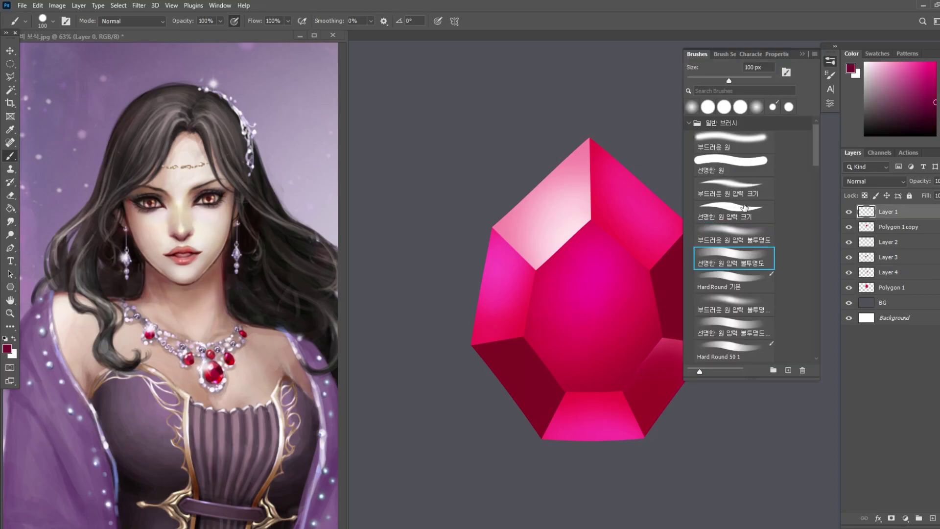
click(802, 54)
click(767, 218)
click(802, 54)
click(734, 235)
click(793, 57)
click(771, 218)
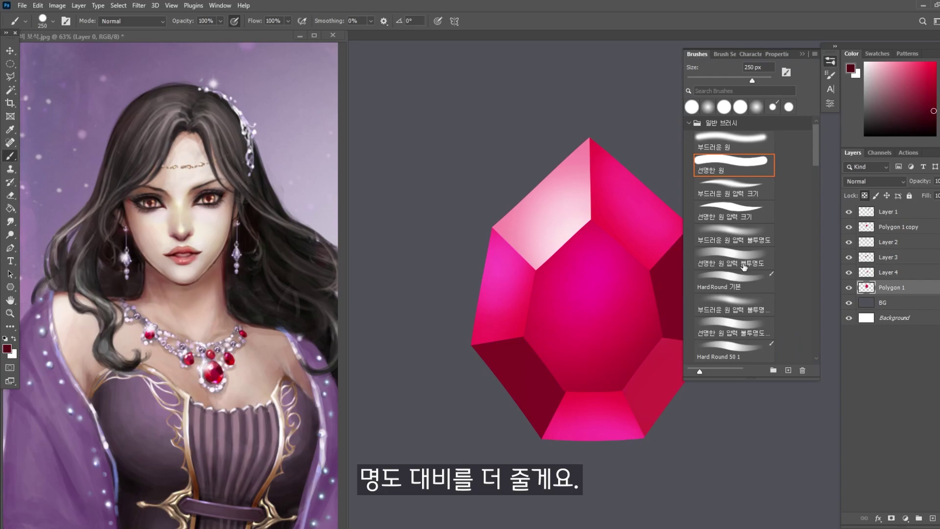
Deepen the contrast of the right, left and upper-left facets with maroon, dark red and crimson shading, using a 250 px pressure-opacity brush.
click(733, 260)
click(802, 53)
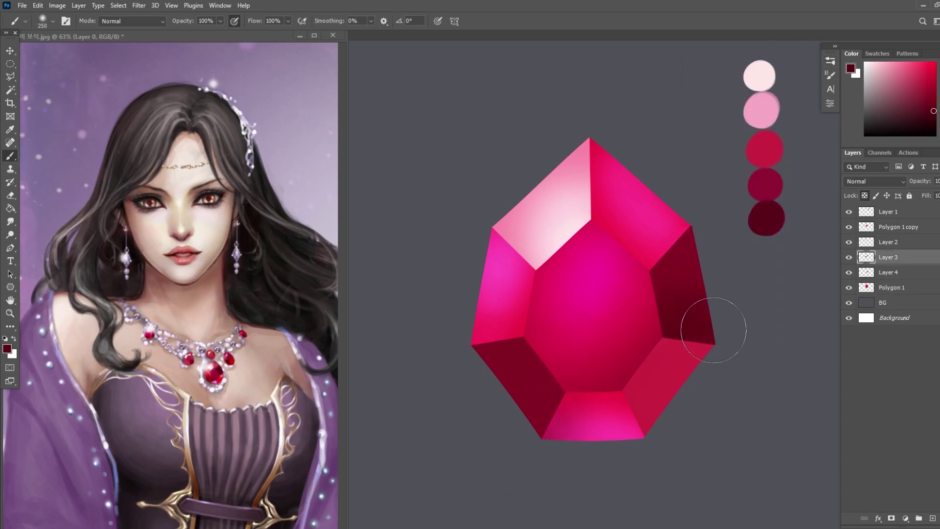
drag(512, 240, 504, 267)
alt+click(539, 274)
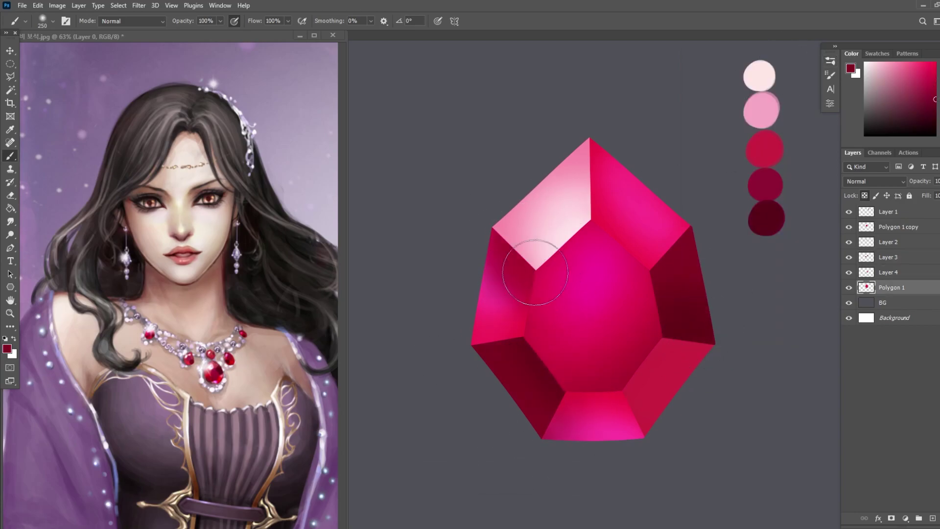
alt+click(764, 176)
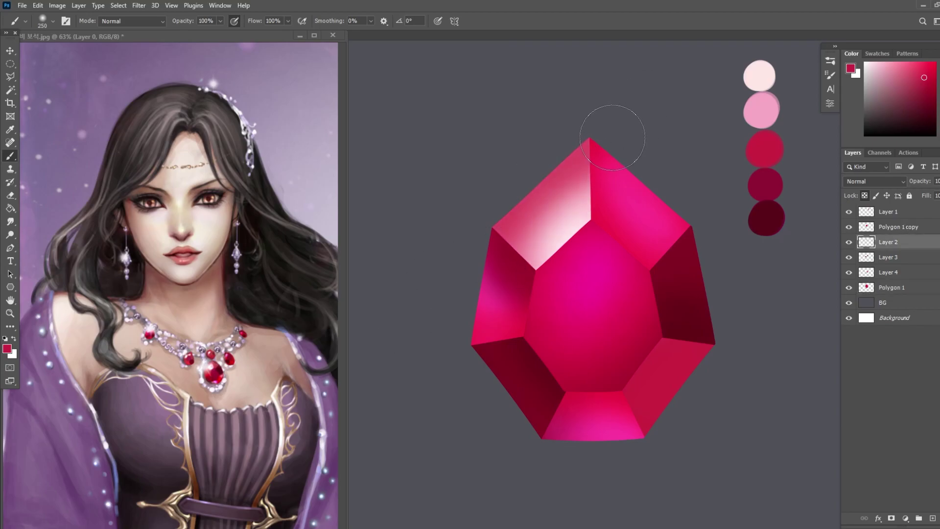
Darken the upper-right facet's edges with the dark maroon swatch colour and clip Layer 5 and Polygon 1 copy to Polygon 1.
alt+click(776, 182)
mouse_move(602, 156)
mouse_down()
mouse_move(632, 227)
mouse_move(654, 245)
mouse_up()
right_click(634, 231)
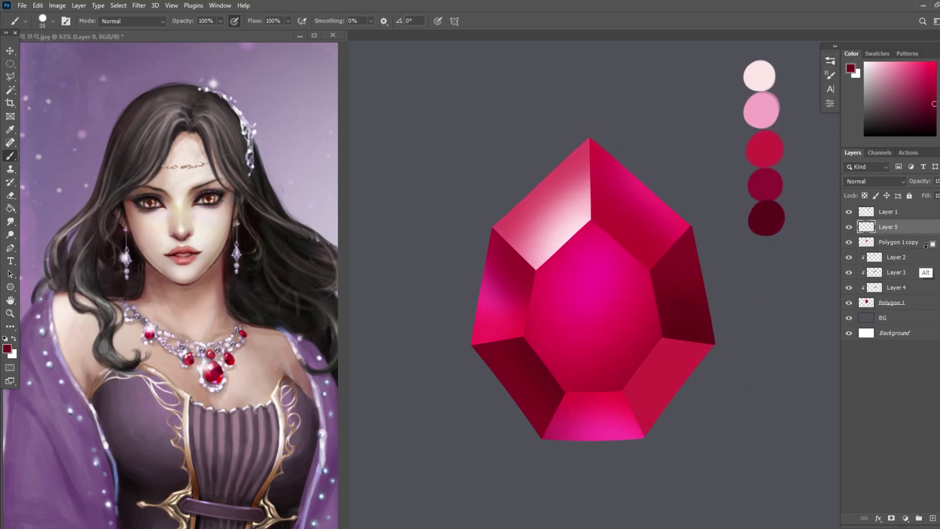
alt+click(925, 246)
alt+click(922, 234)
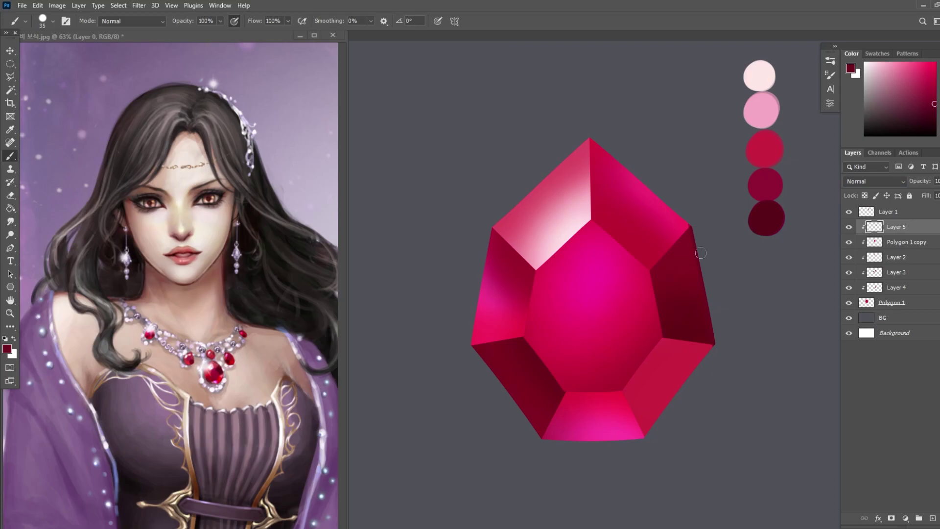
Paint a thin maroon bevel along the gem's outer edges on Layer 5 with a 35 px brush.
drag(704, 361, 645, 436)
drag(543, 438, 641, 435)
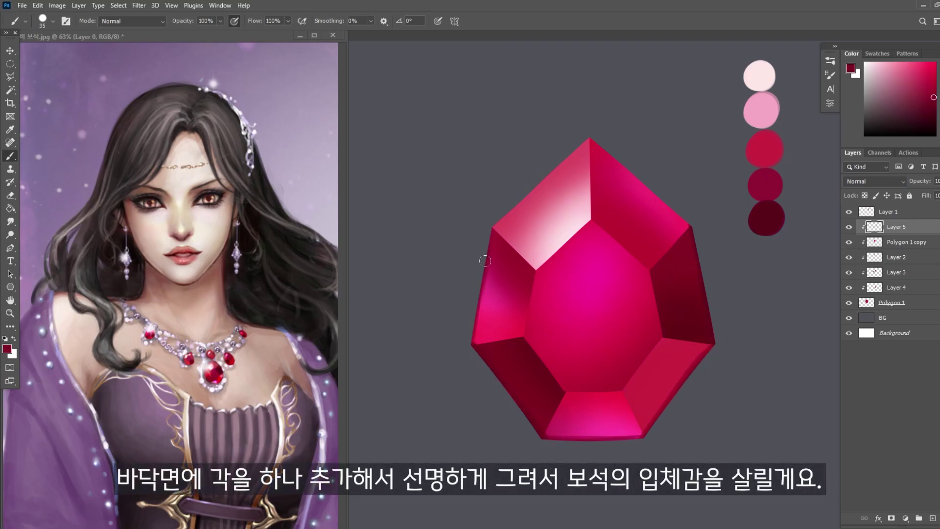
drag(485, 259, 475, 338)
drag(634, 176, 687, 226)
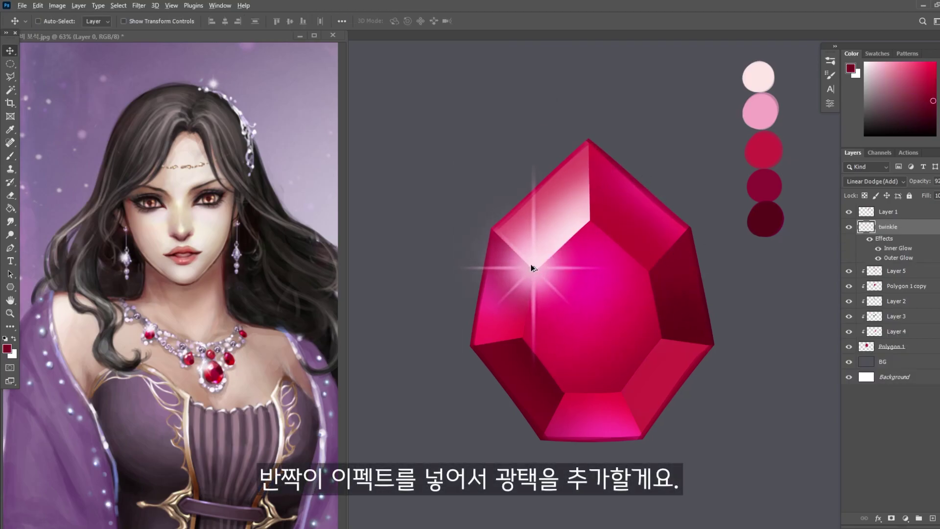
Duplicate the twinkle onto the gem's upper-right corner and scale the copy down.
alt+drag(530, 266, 682, 228)
key(ctrl+t)
key(Return)
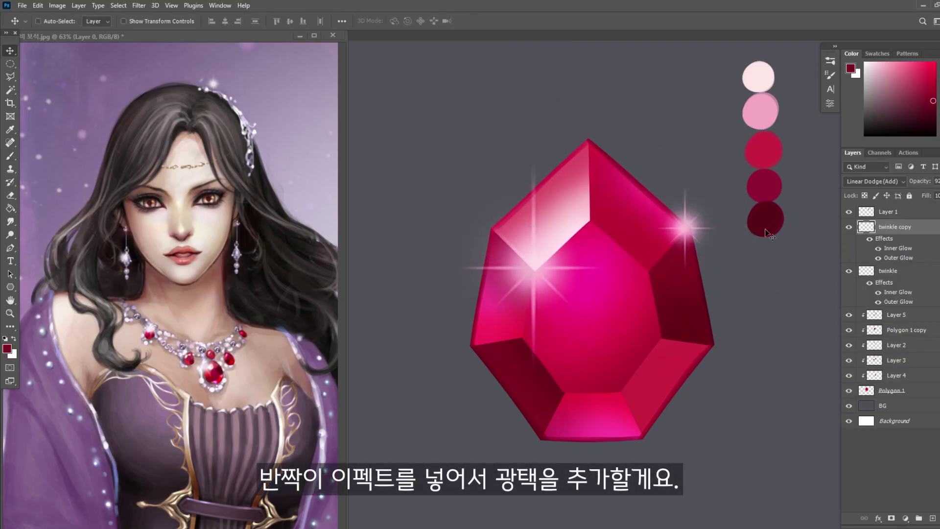
Shade the lower part of the central facet with a soft dark red brush.
key(b)
ctrl+click(714, 214)
drag(598, 373, 640, 390)
Brighten the lower-right and bottom facets on Layer 4 with a soft red reflected glow.
click(896, 375)
click(935, 63)
key(bracketleft)
key(bracketleft)
key(bracketleft)
key(bracketleft)
key(bracketleft)
key(bracketleft)
drag(642, 431, 629, 401)
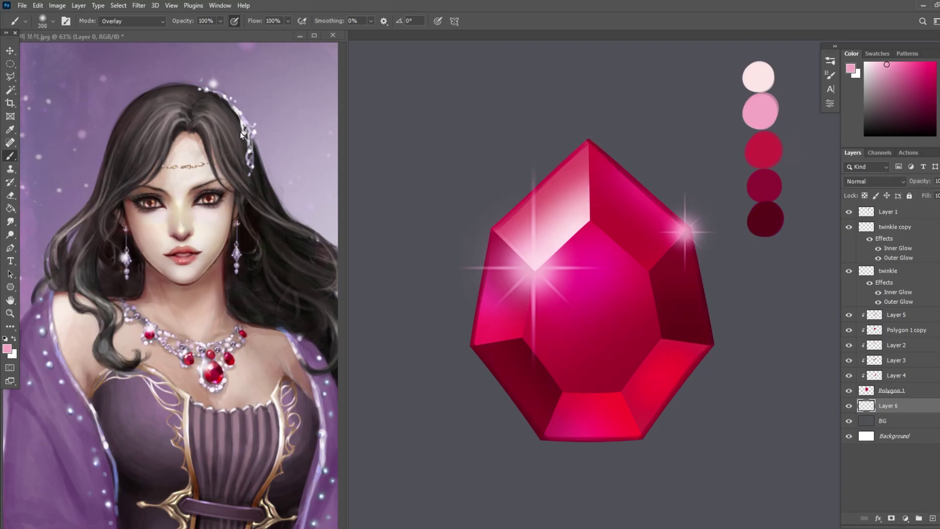
Paint a soft pink and crimson glow around the gem's outline on Layer 6, using a 200 px brush in Overlay mode.
click(140, 22)
click(111, 178)
key(bracketleft)
key(bracketleft)
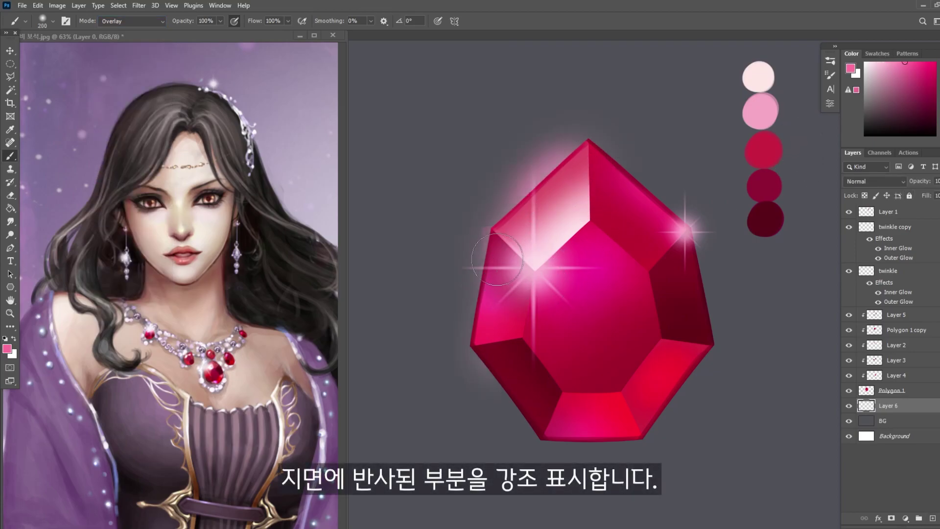
mouse_move(568, 416)
mouse_down()
mouse_move(610, 416)
mouse_move(647, 398)
mouse_up()
drag(602, 192, 659, 193)
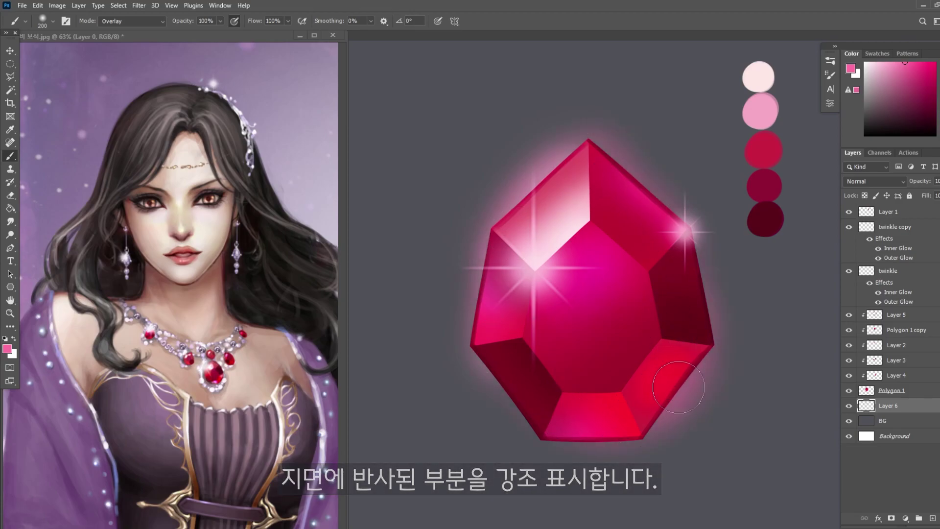
drag(614, 426, 644, 223)
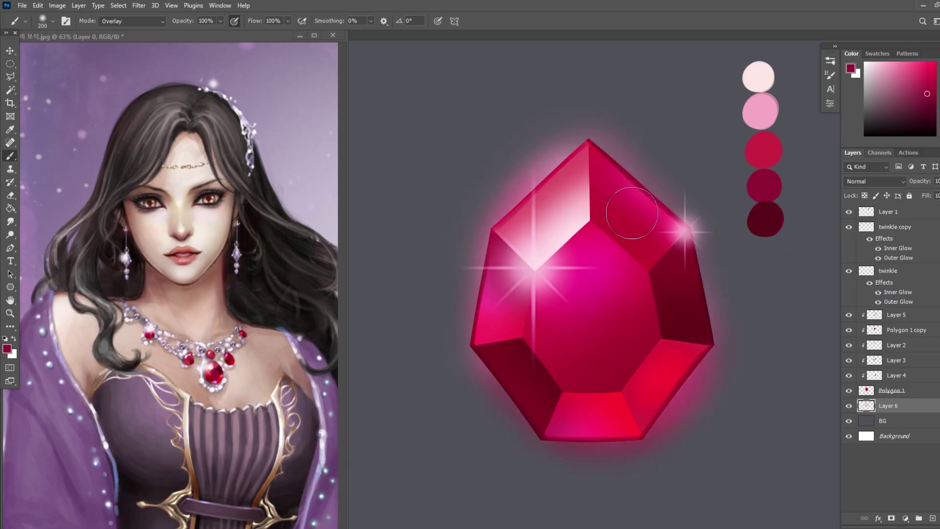
alt+click(760, 110)
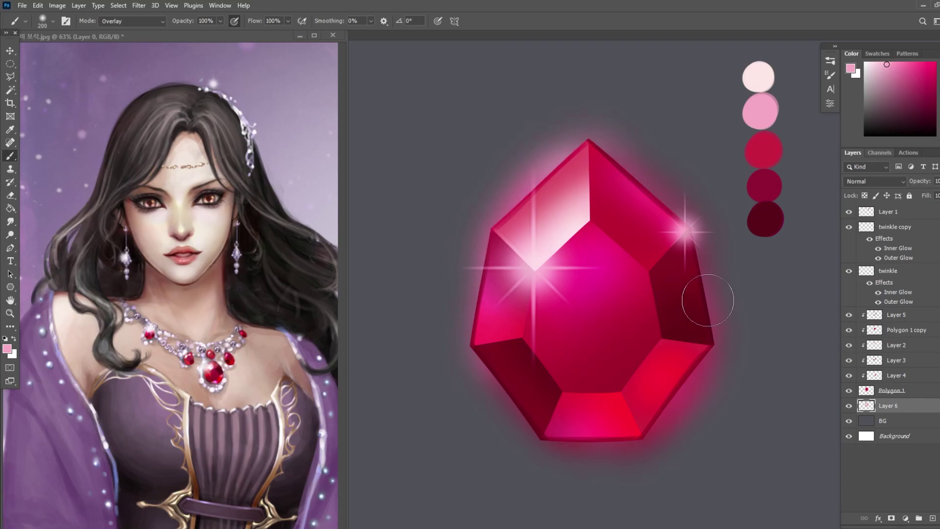